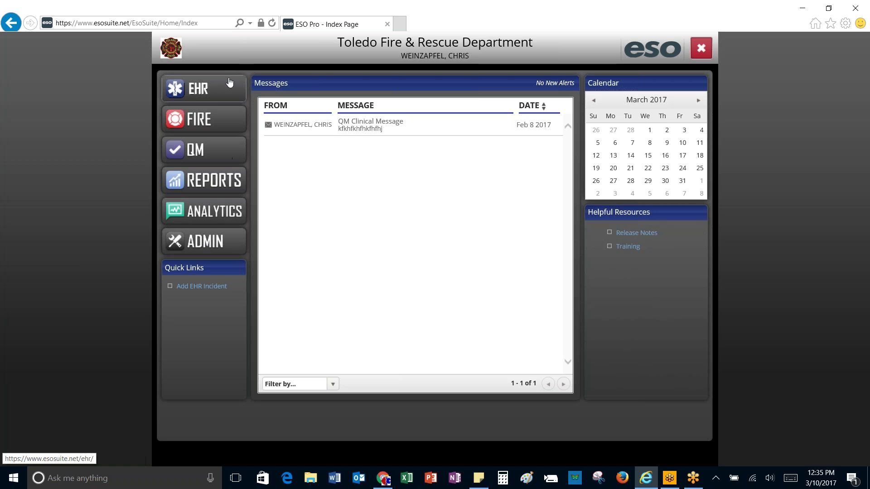
Step: Open the FIRE module from the ESO home page to see Toledo Fire & Rescue's incidents
click(192, 122)
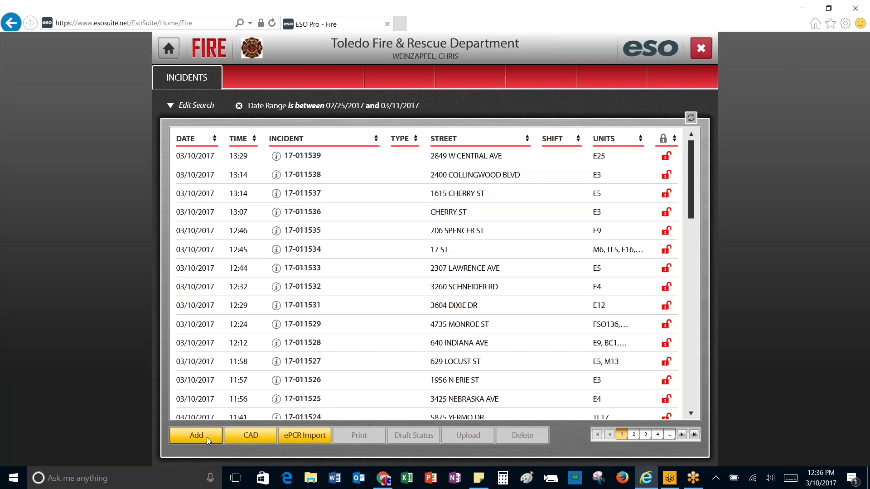
click(253, 436)
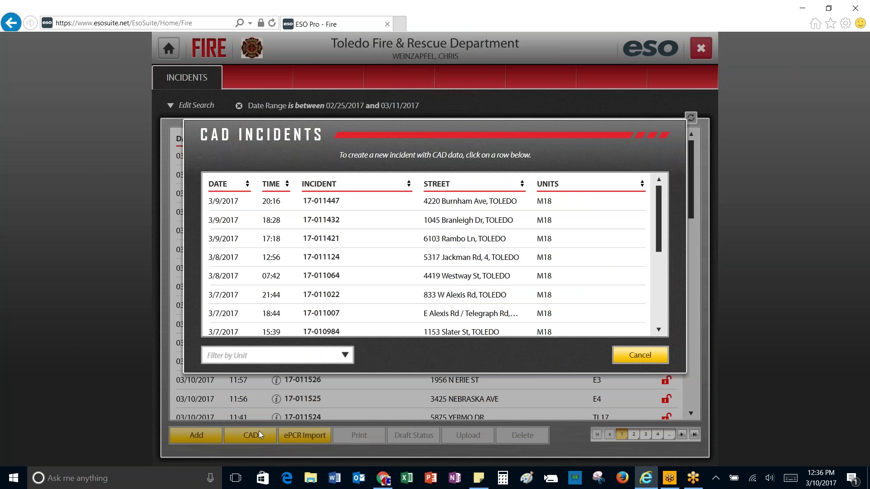
click(346, 357)
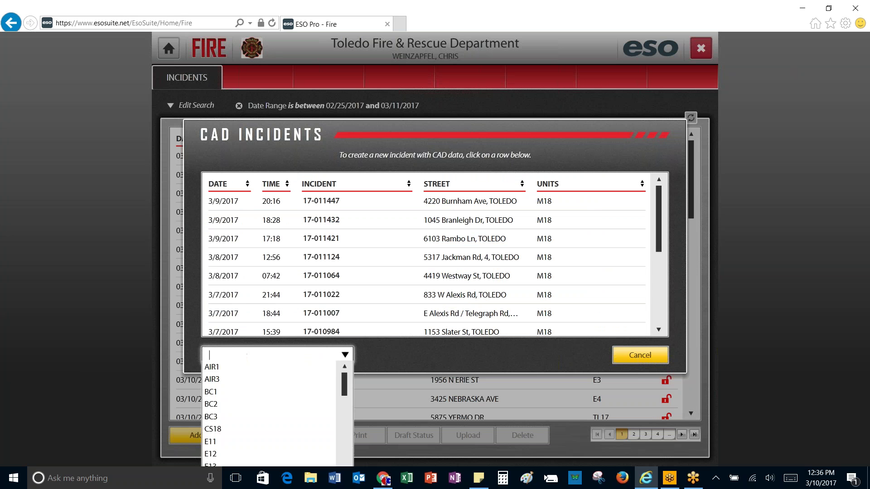
text(E)
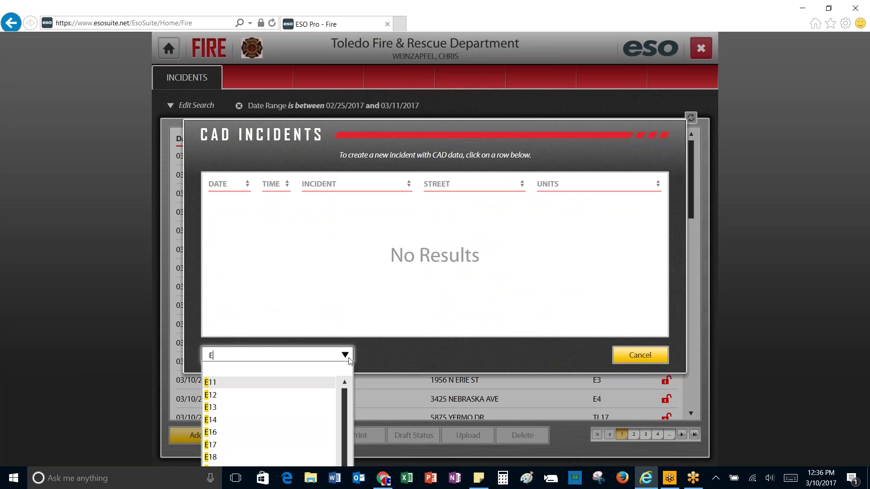
text(2)
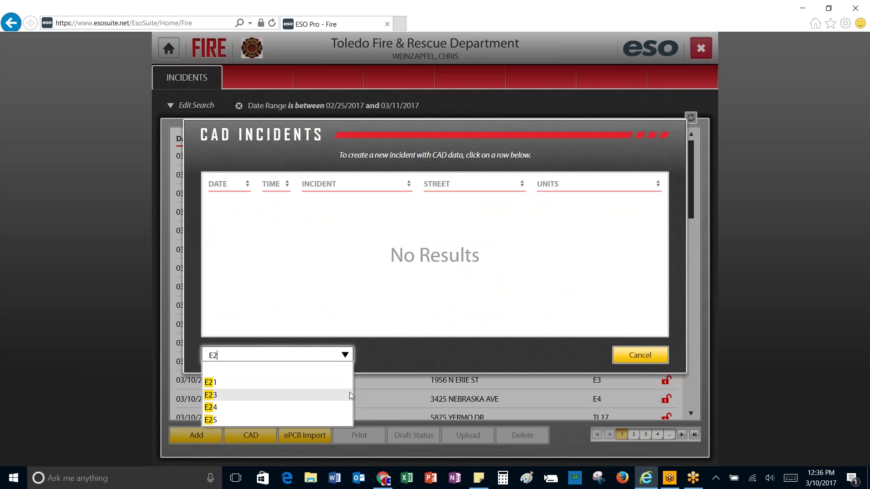
click(290, 388)
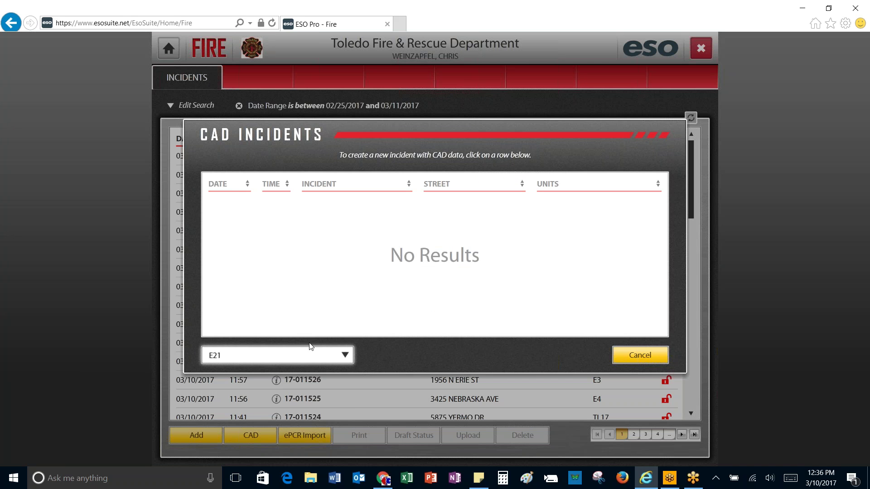
click(345, 356)
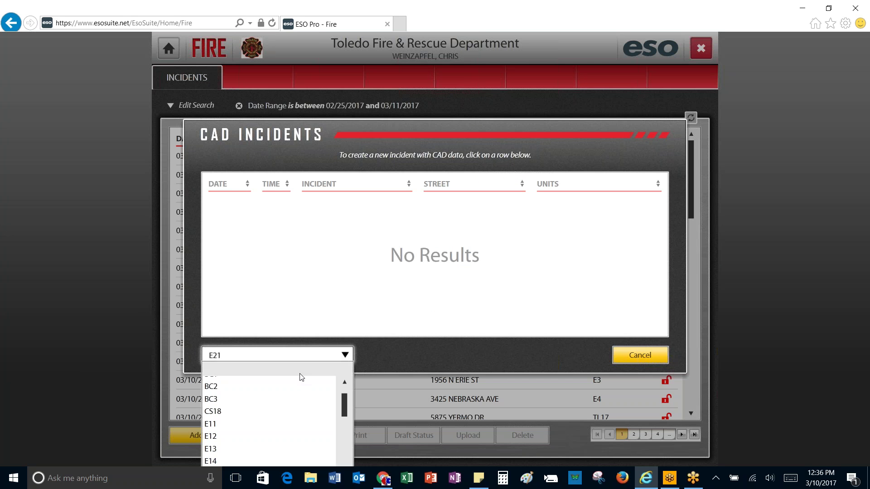
click(256, 429)
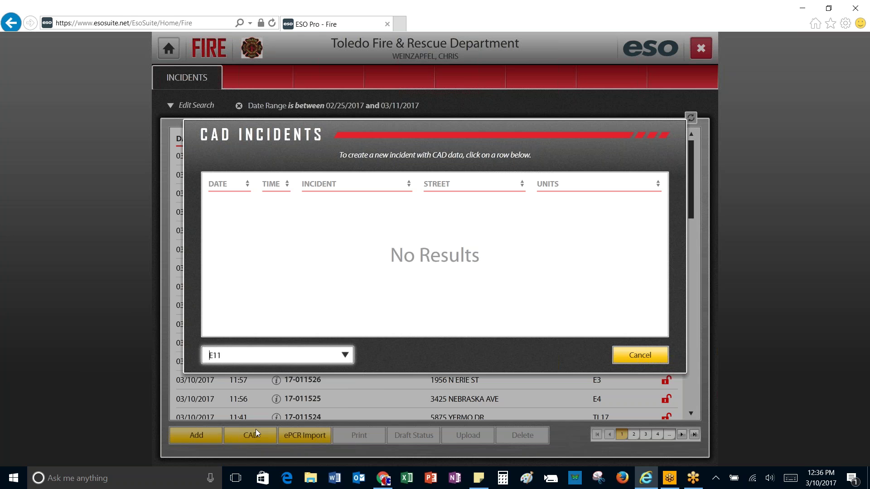
click(620, 358)
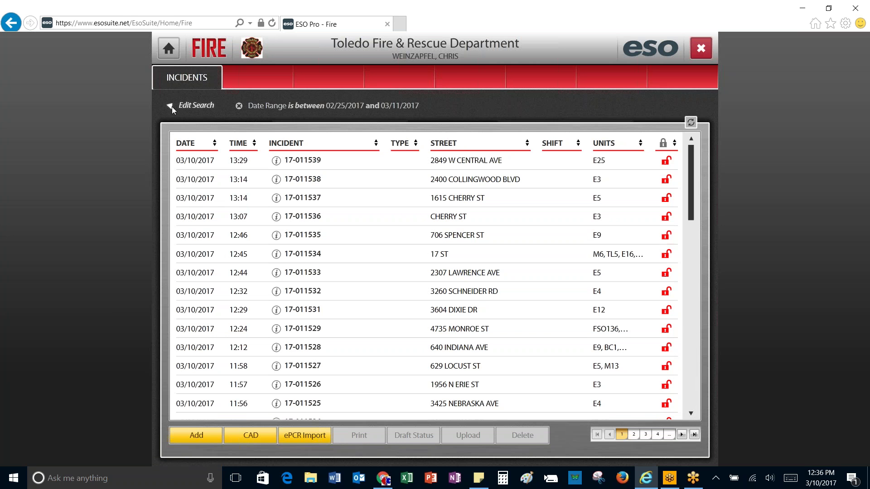
Step: Set the incident search date range to 03/10/2017 through 03/10/2017
click(172, 107)
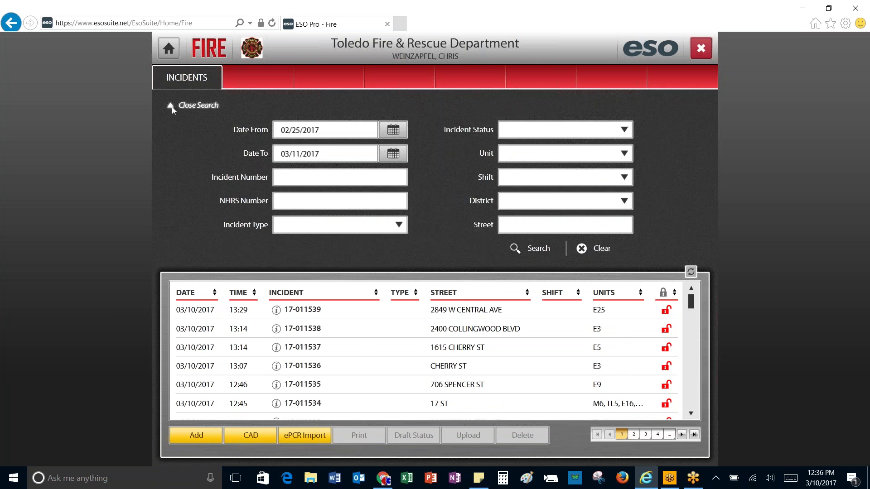
click(395, 131)
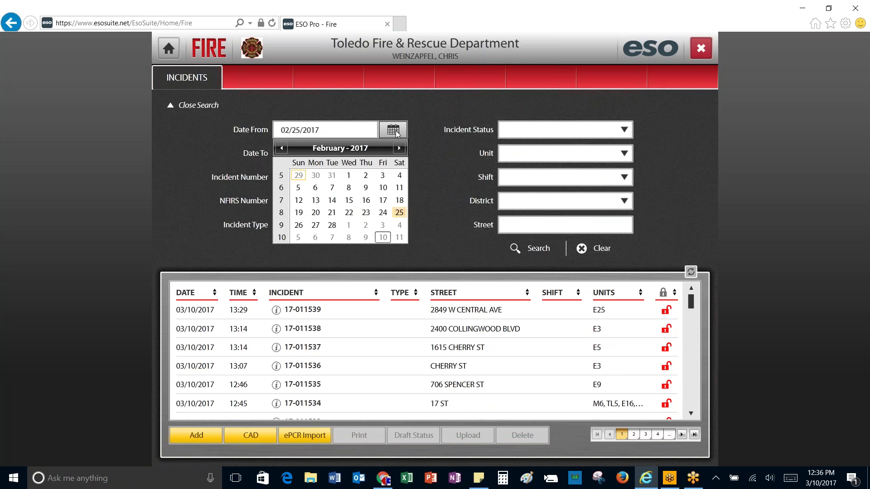
click(383, 238)
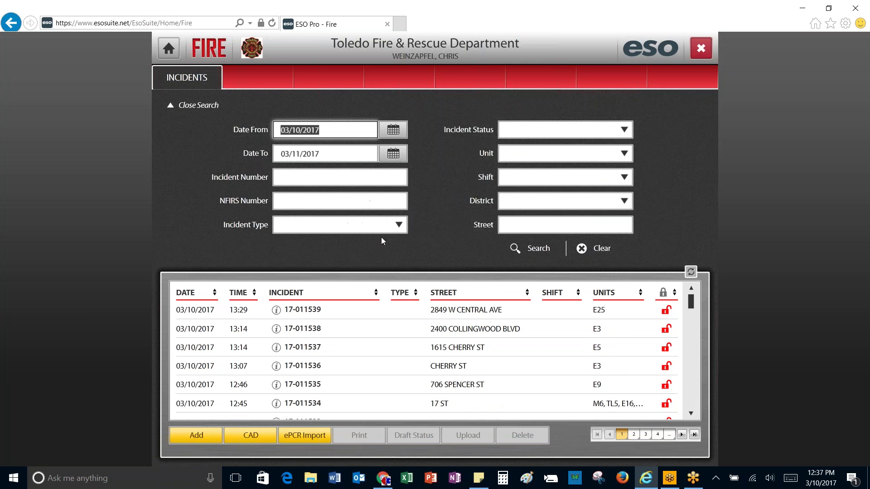
click(391, 154)
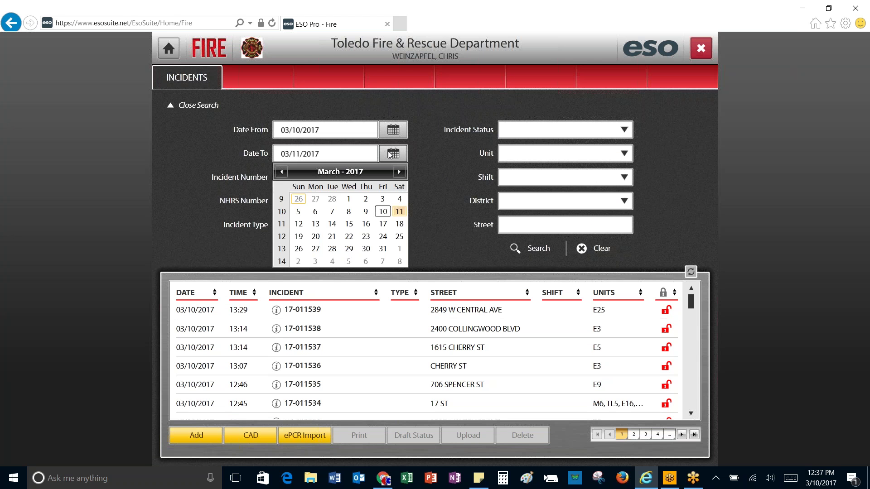
click(383, 211)
Step: Add unit E24 to the search filters and run the search, which returns no results
click(624, 154)
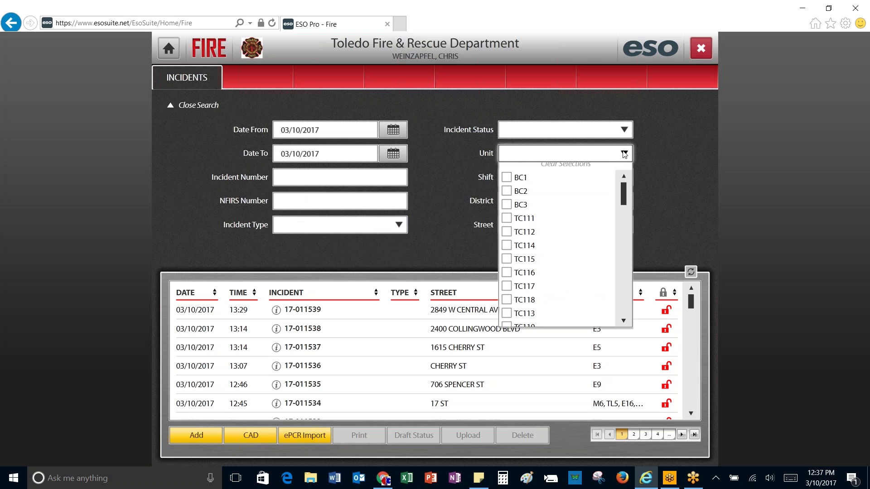
drag(628, 203, 566, 171)
click(556, 157)
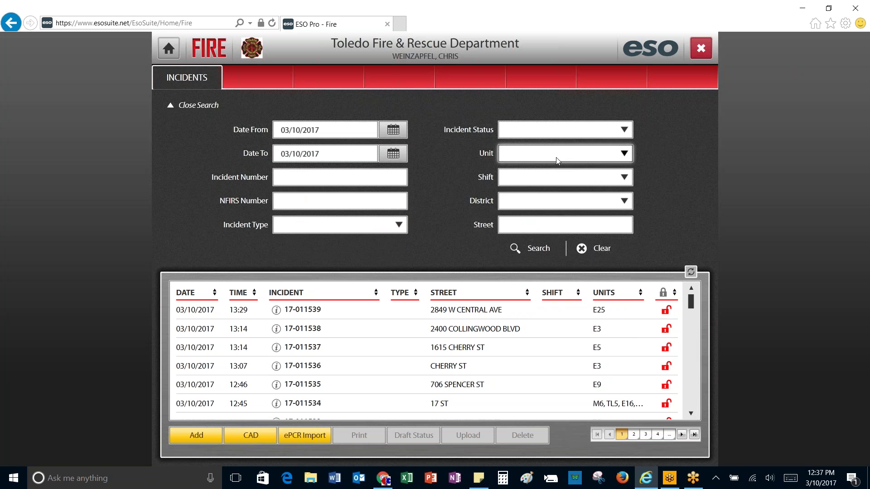
click(556, 157)
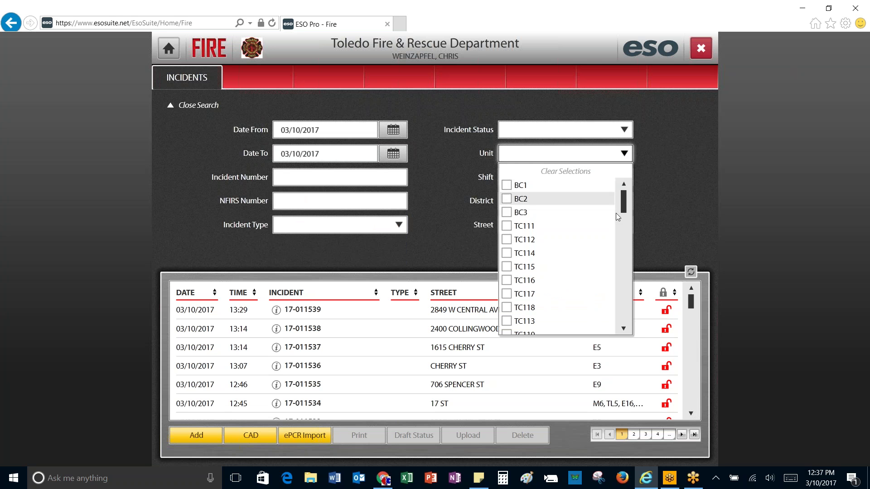
drag(626, 207, 613, 281)
scroll(608, 285, down, 1)
click(507, 280)
click(675, 197)
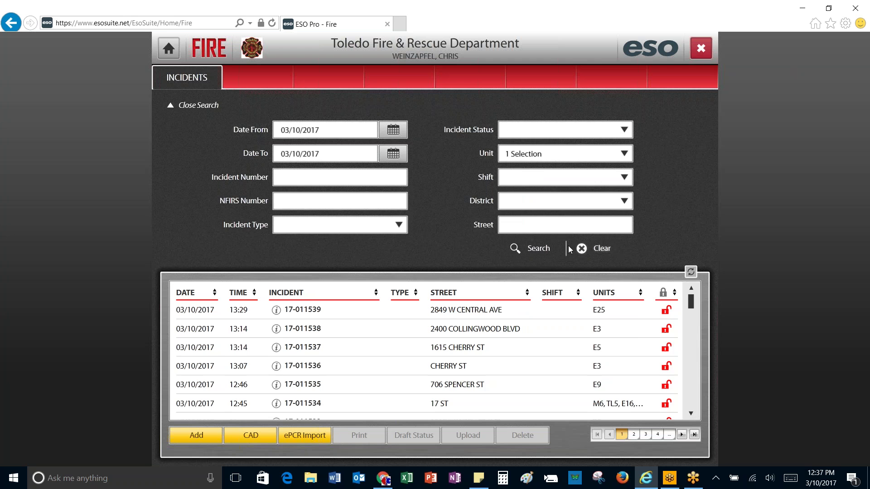
click(550, 249)
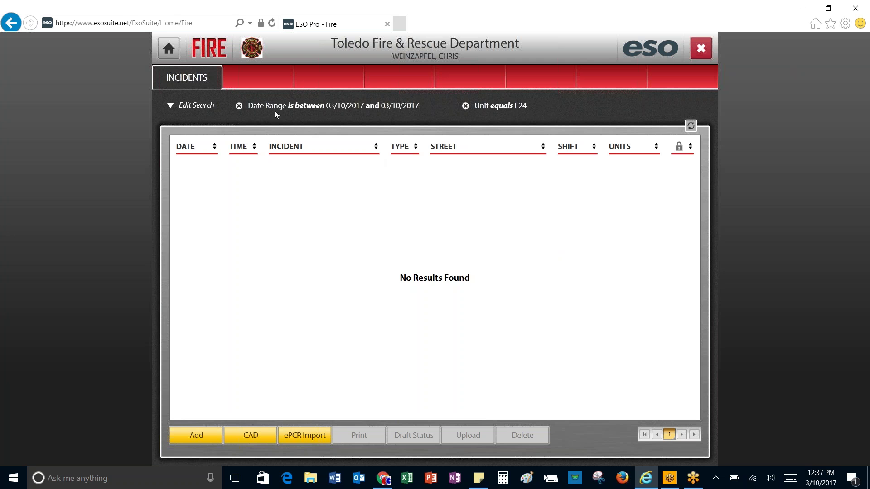
Step: Drop the Date Range filter so all eight E24 incidents show, then bring up the CAD incidents list
click(239, 106)
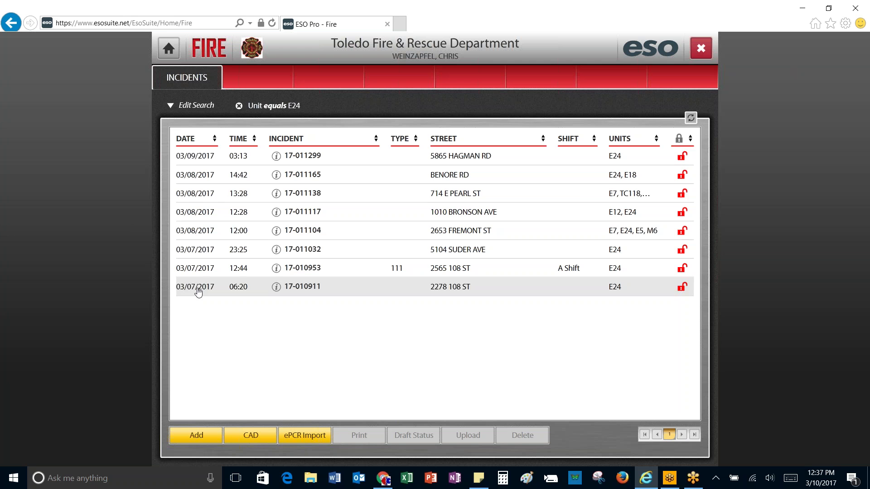
click(172, 105)
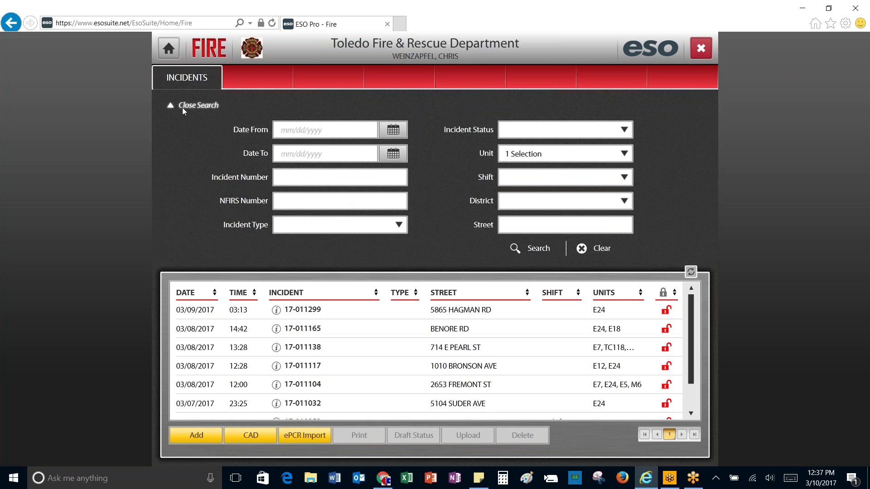
click(168, 105)
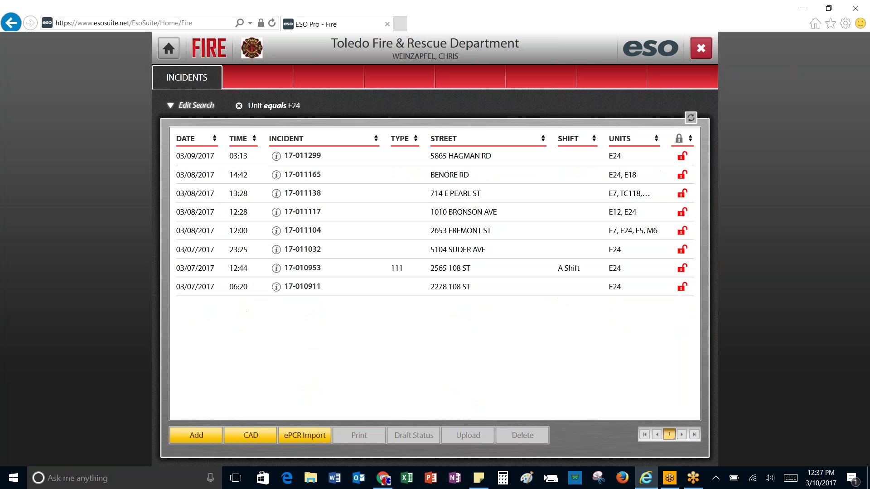
click(254, 436)
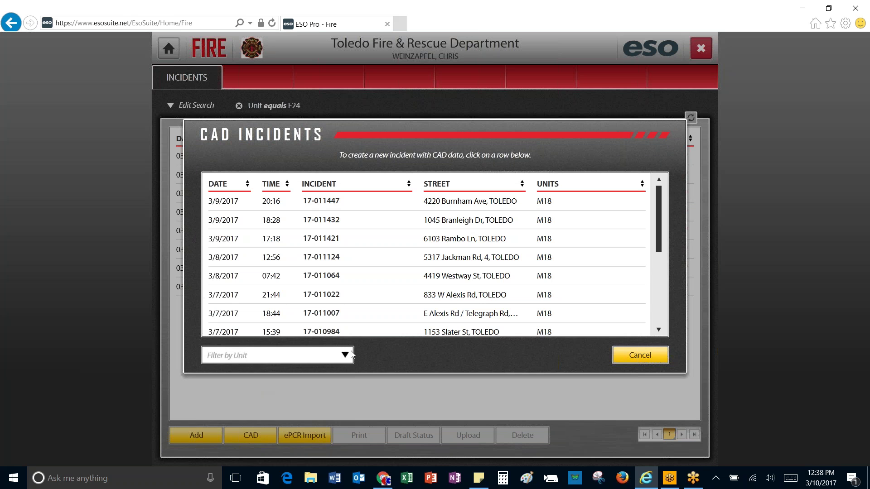
click(347, 355)
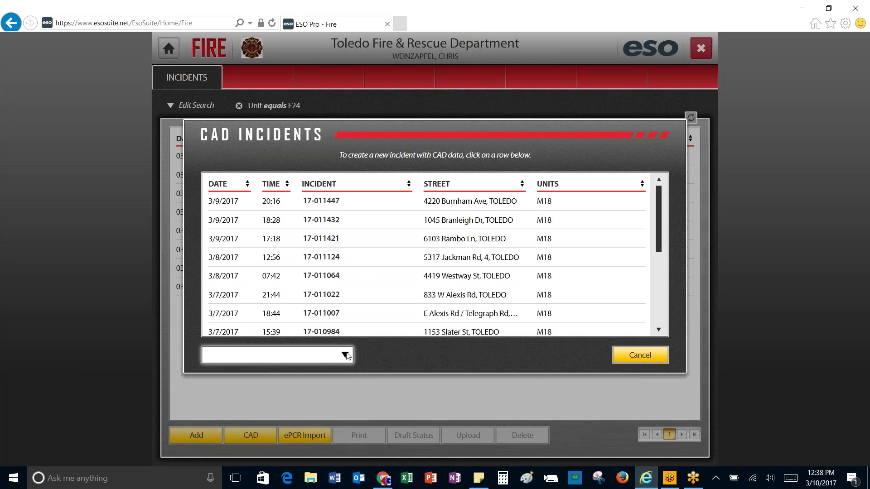
text(e24)
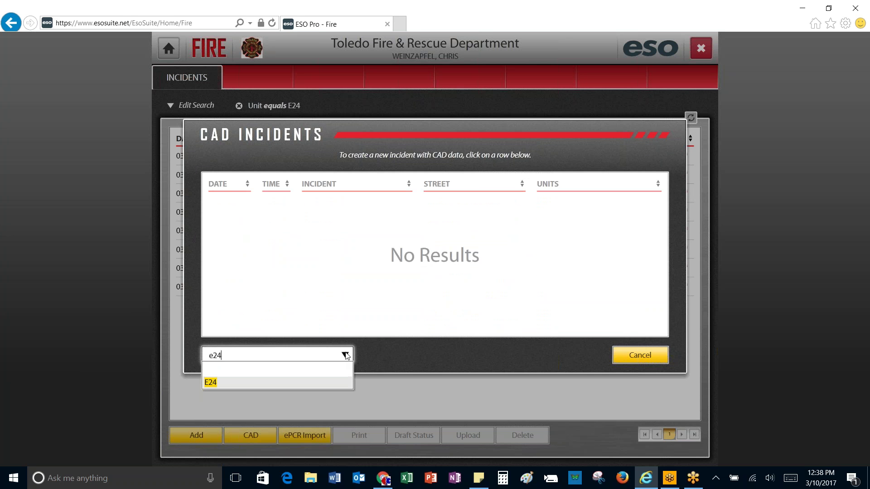
key(BackSpace)
key(BackSpace)
key(BackSpace)
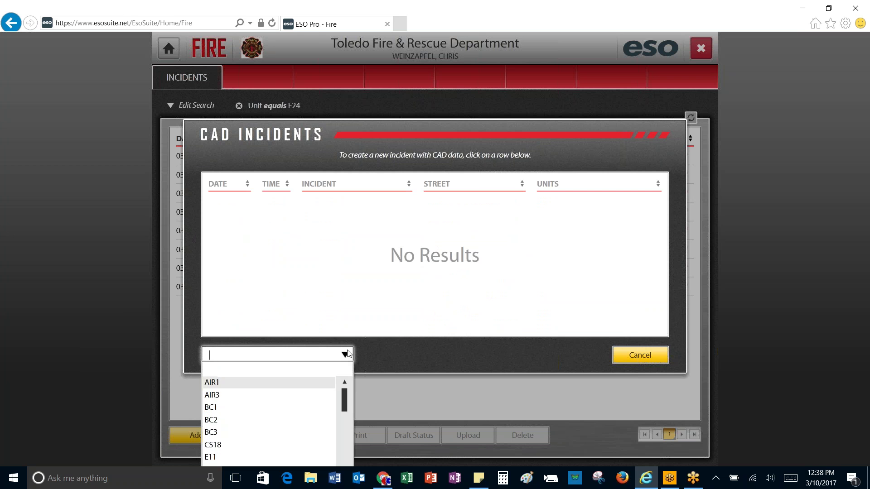
text(E24)
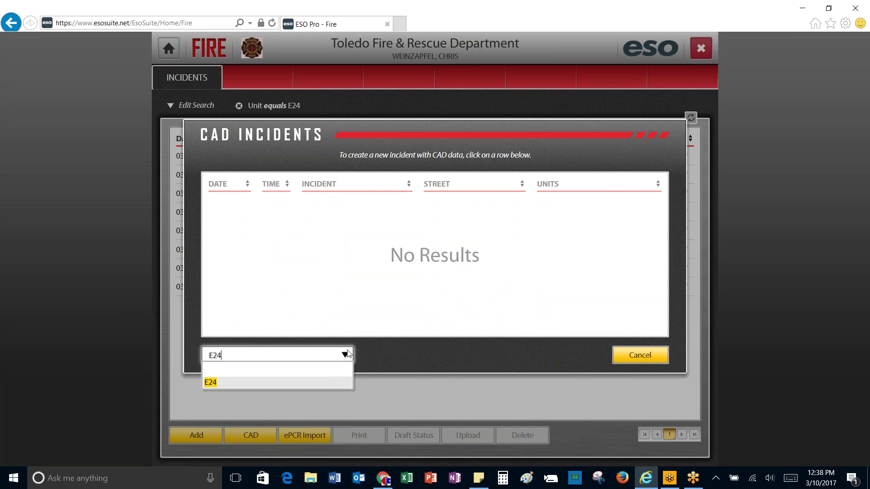
click(518, 280)
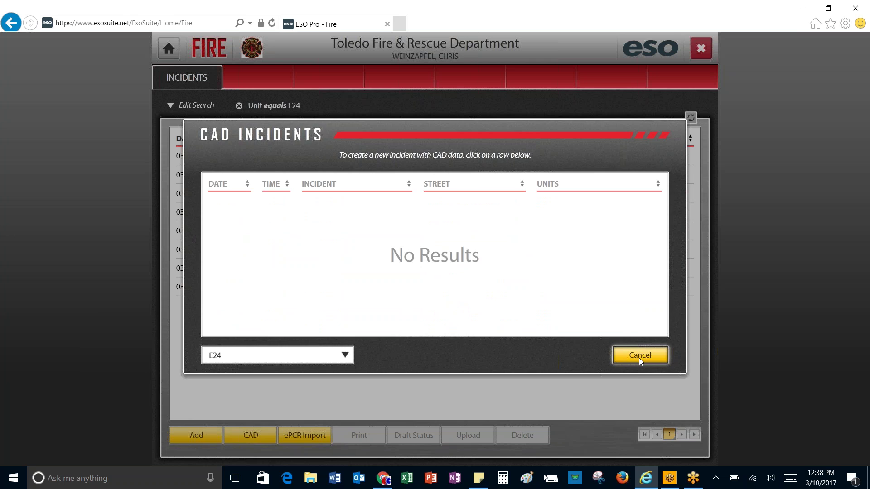
click(639, 357)
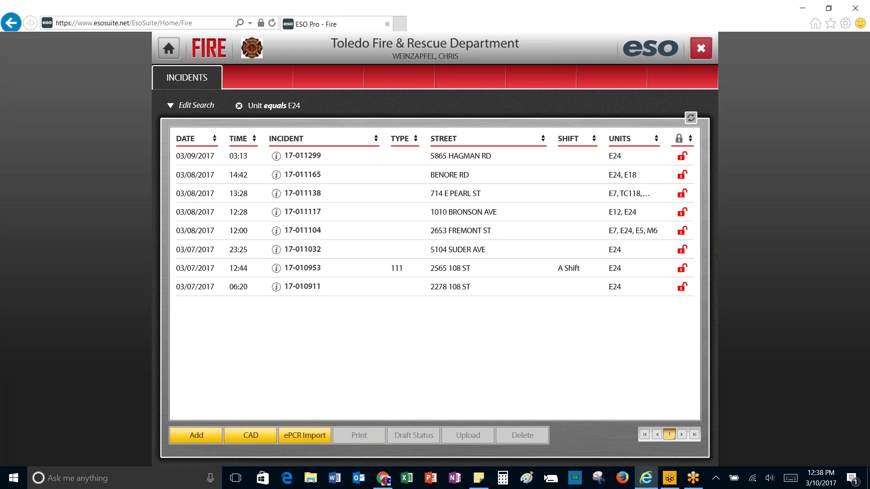
click(300, 157)
click(299, 156)
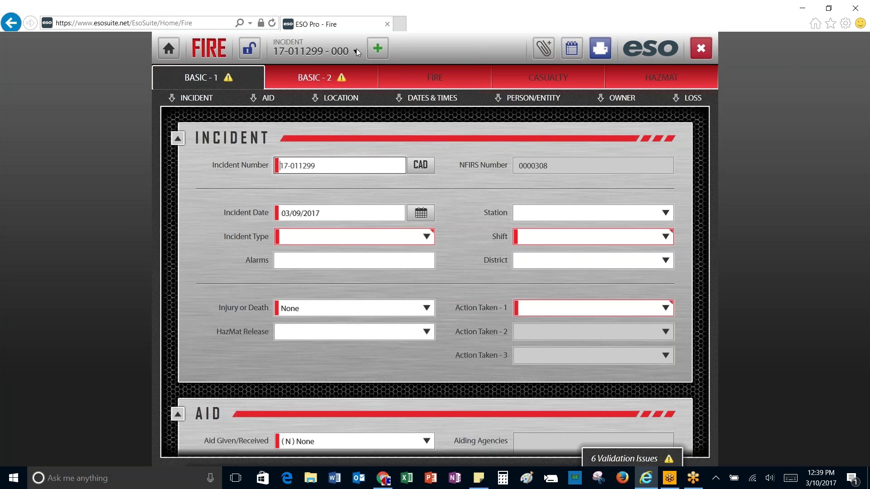
click(356, 50)
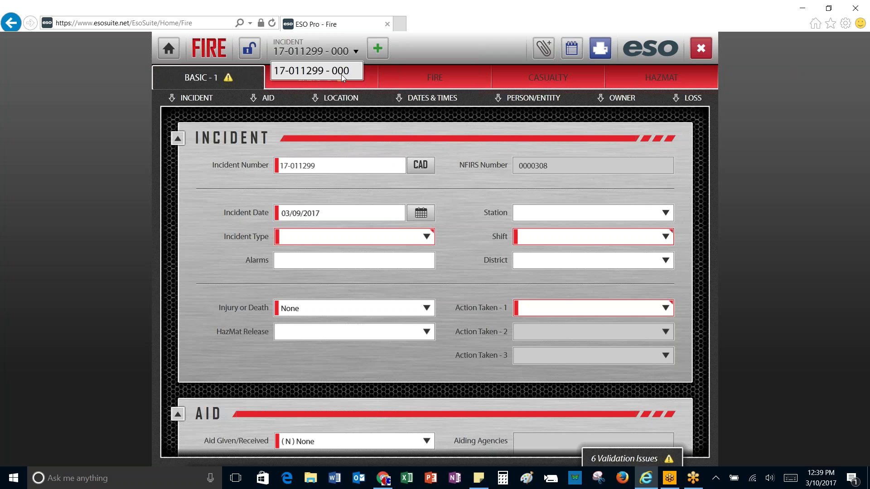
click(336, 49)
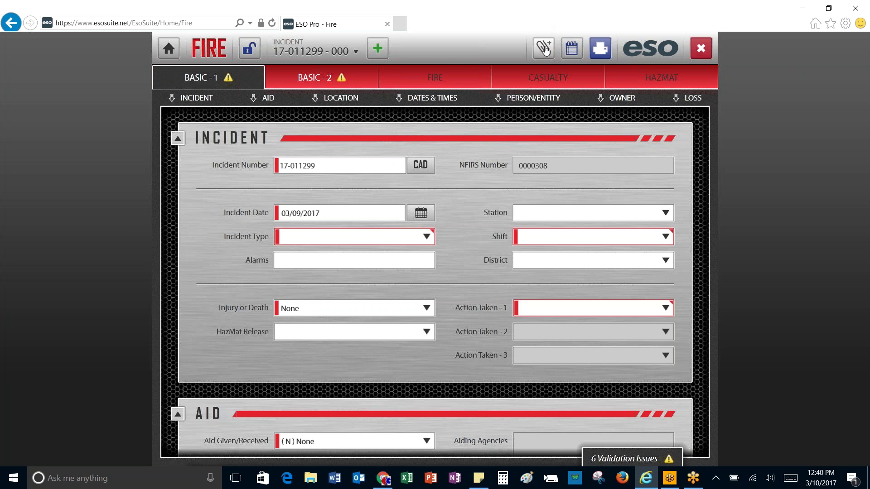
click(572, 49)
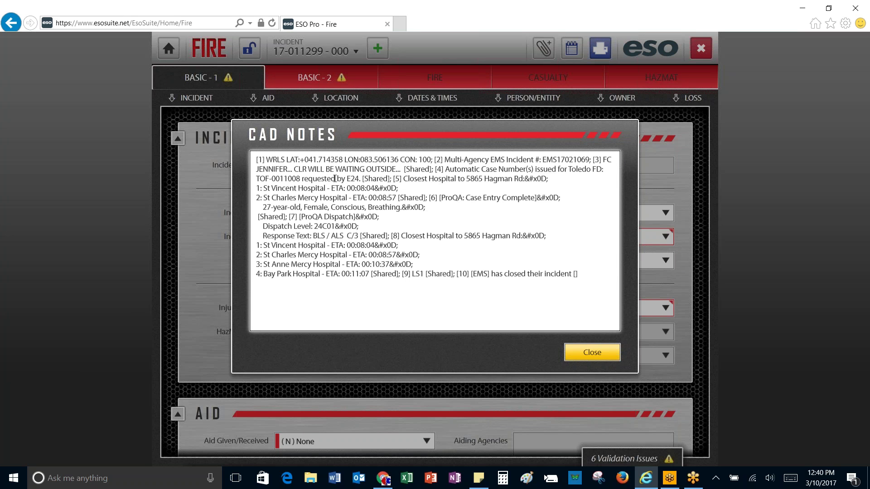
click(597, 352)
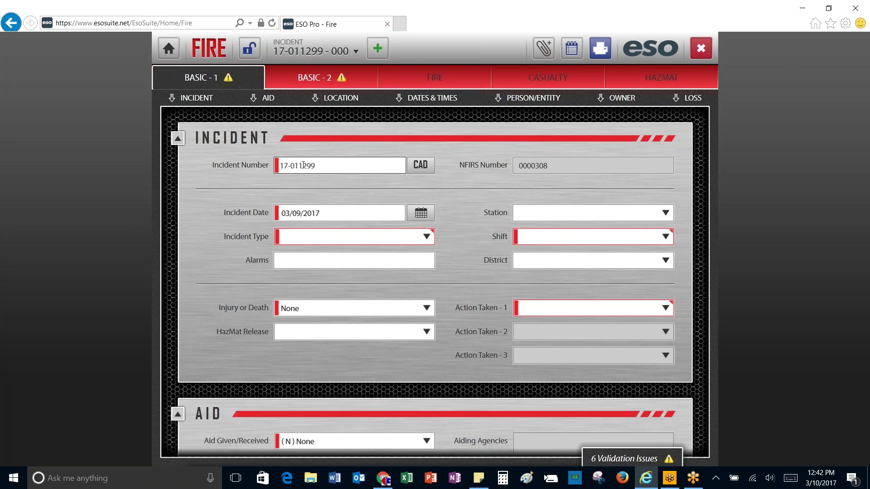
click(303, 165)
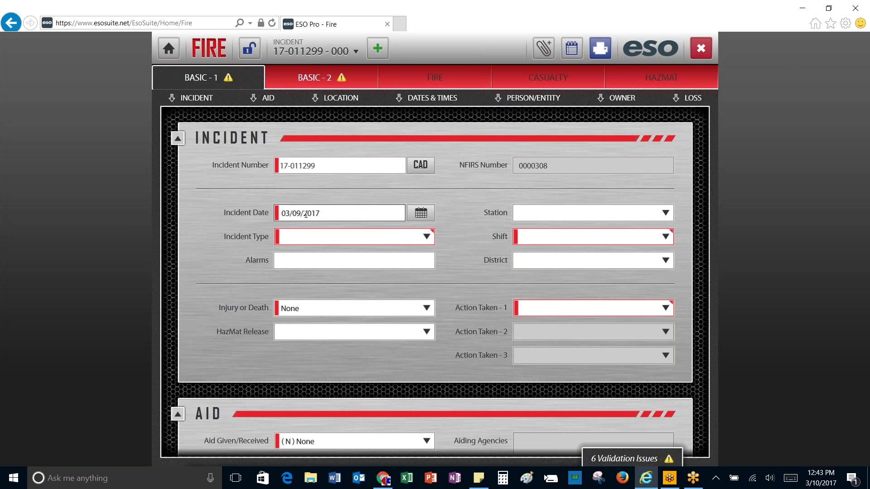
click(280, 165)
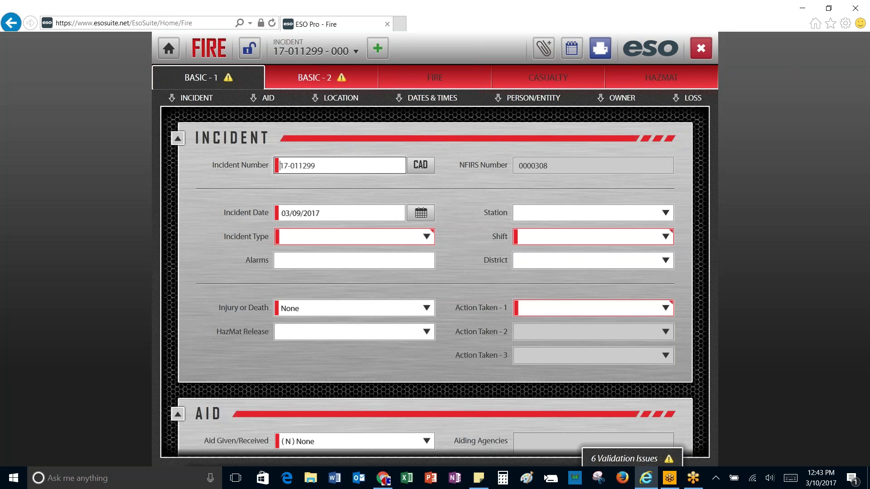
key(Tab)
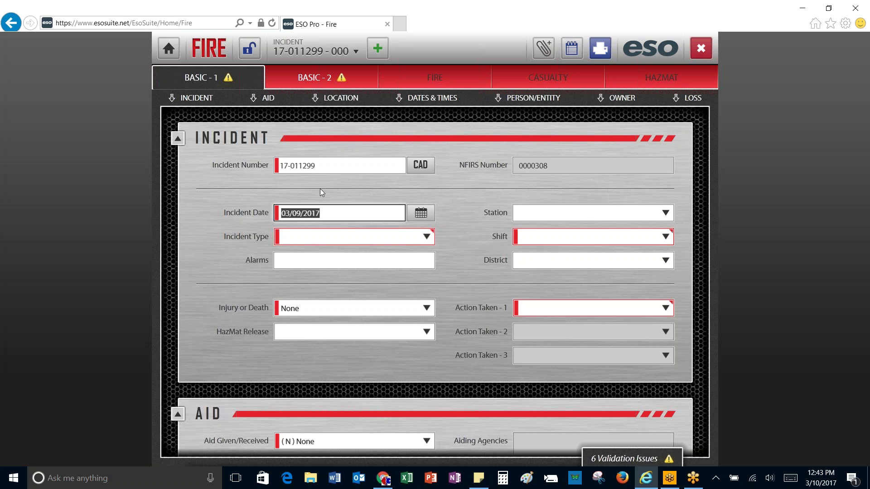
key(Tab)
key(Tab)
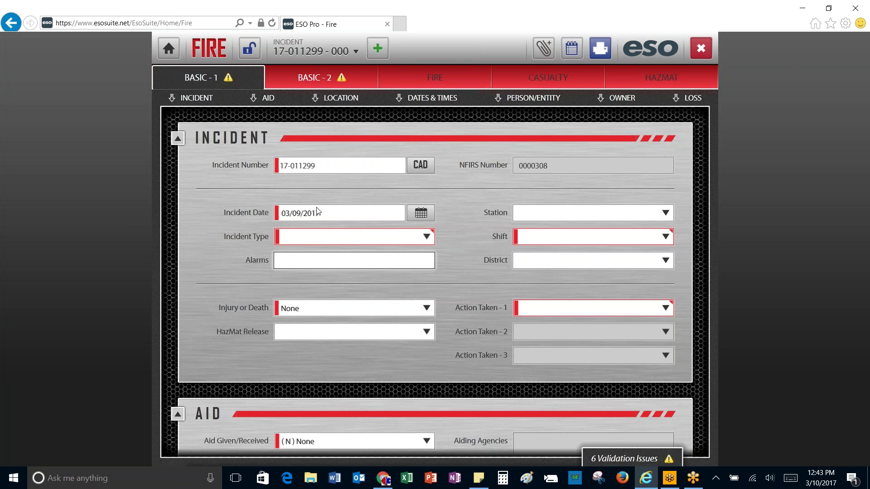
key(Tab)
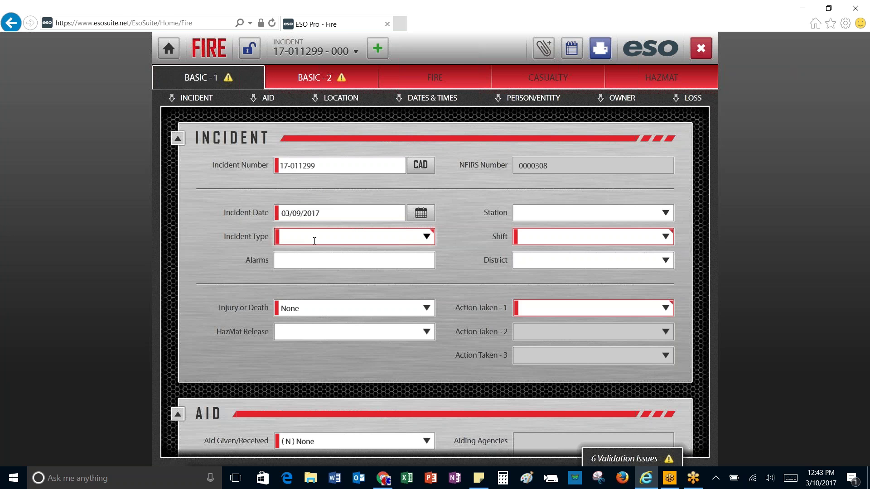
Step: Filter with 'Haz' and set Incident Type to (671) HazMat release investigation w/no HazMat
click(315, 241)
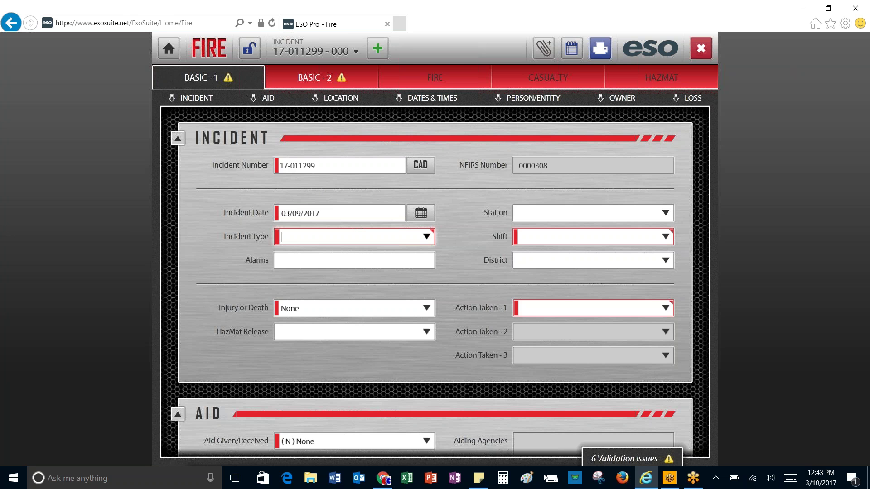
click(429, 238)
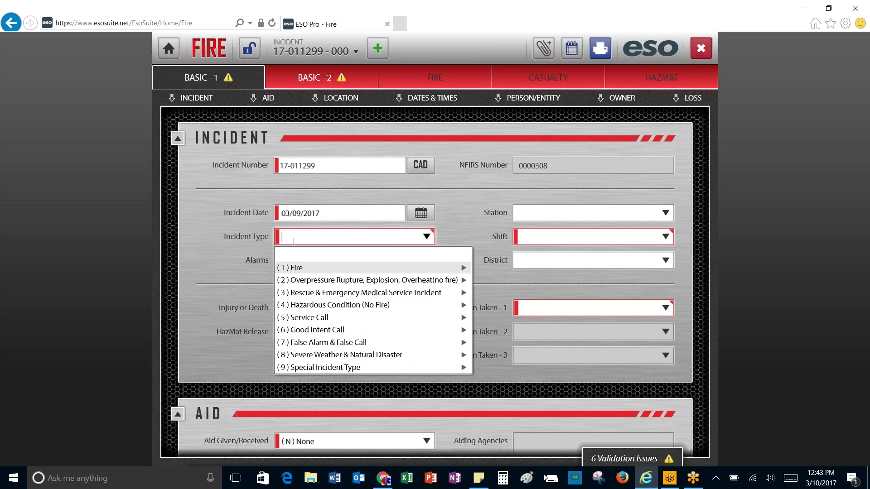
text(Ga)
key(BackSpace)
key(BackSpace)
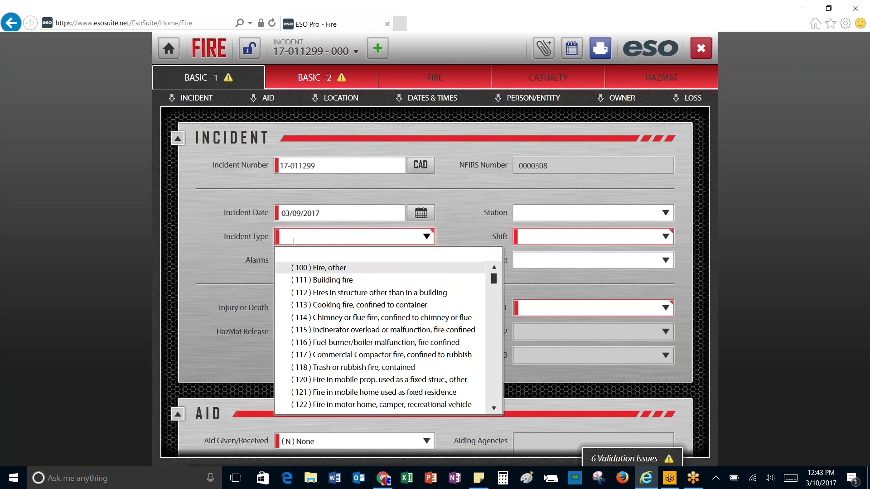
text(Haz)
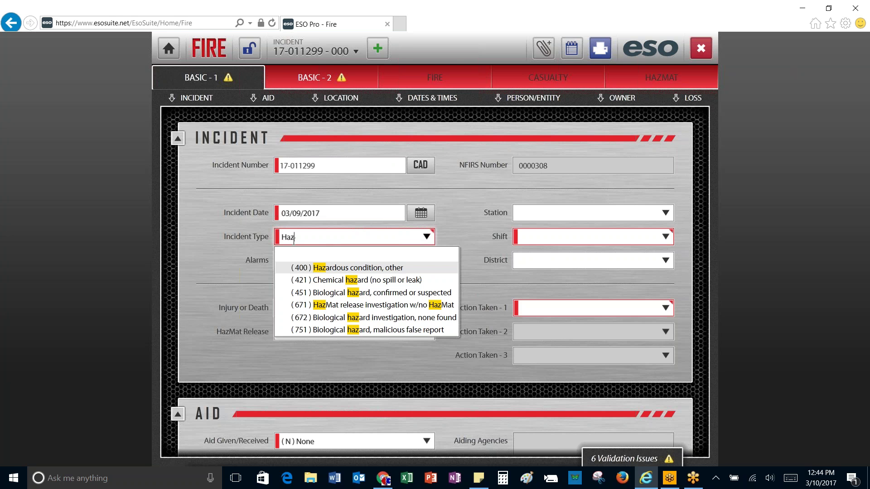
click(323, 307)
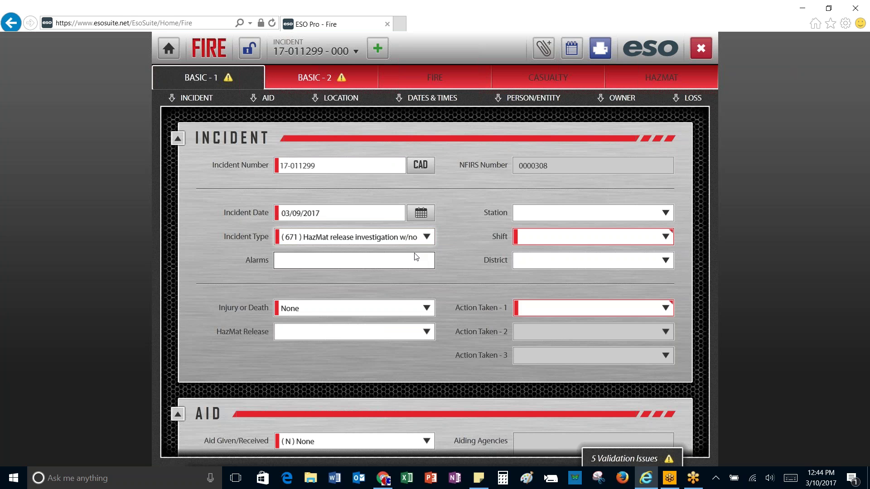
click(560, 238)
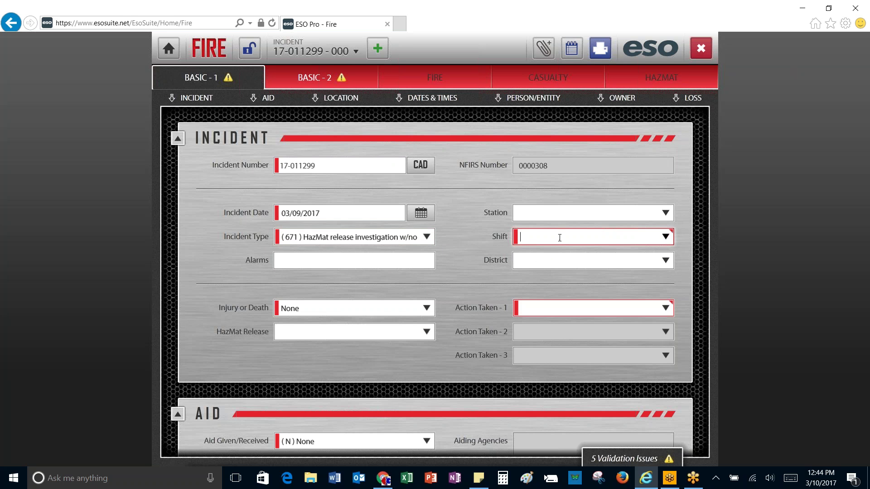
Step: Choose C Shift in the Shift field, then collapse and re-expand the INCIDENT section
click(667, 237)
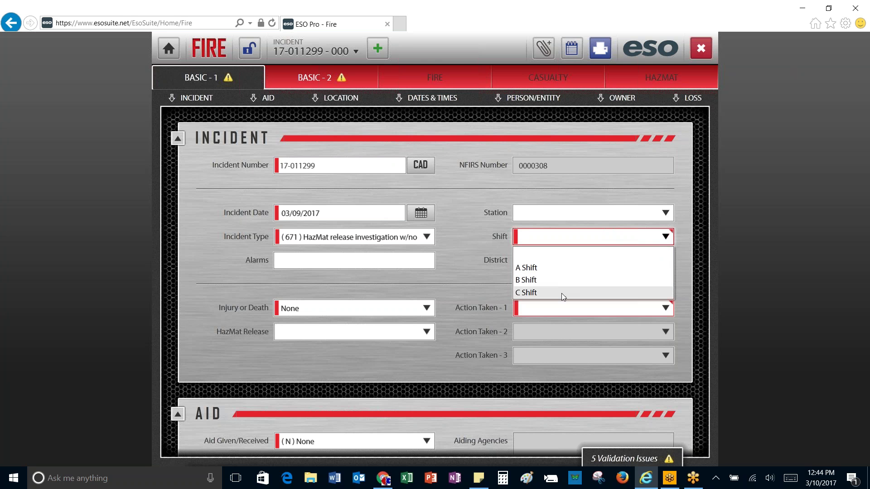
click(562, 293)
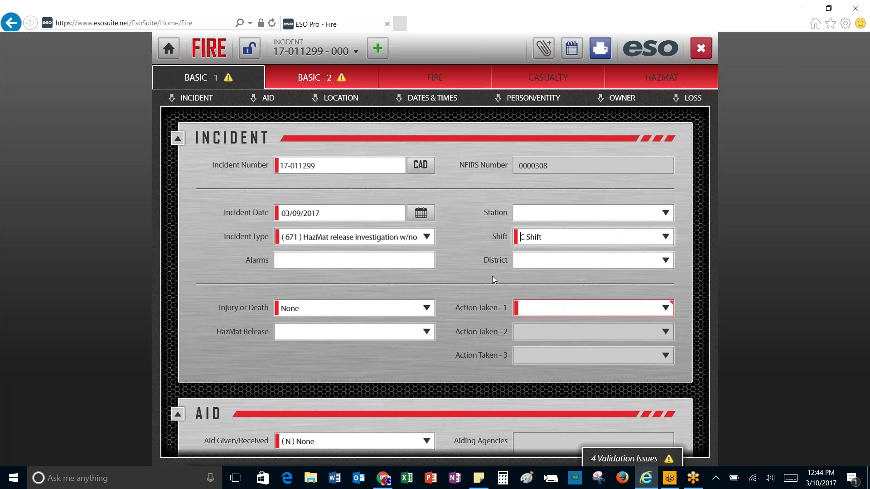
scroll(462, 278, down, 1)
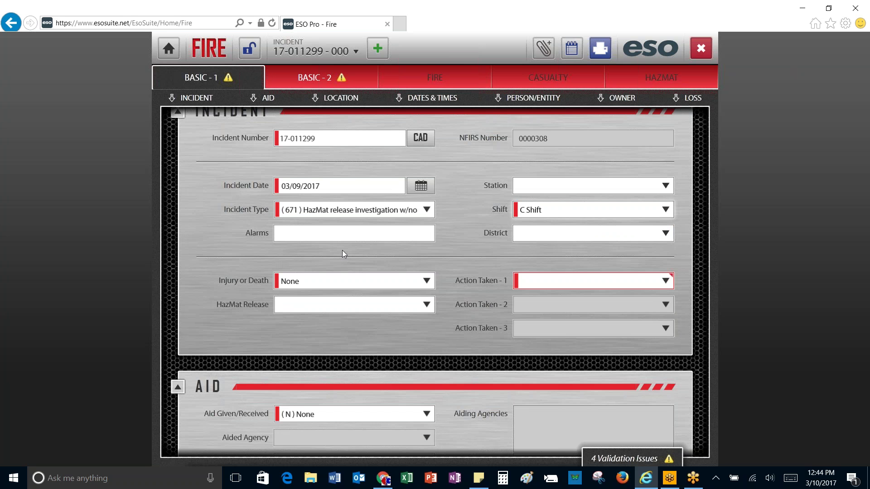
scroll(344, 252, up, 1)
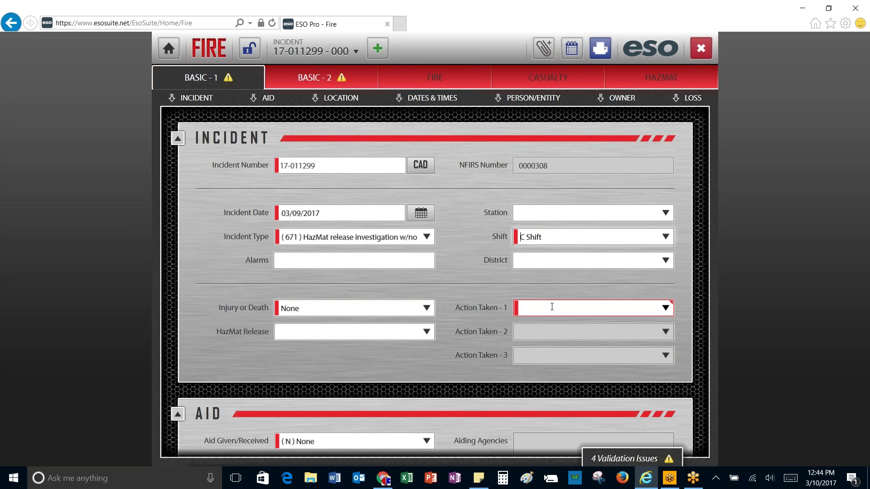
click(177, 138)
click(179, 138)
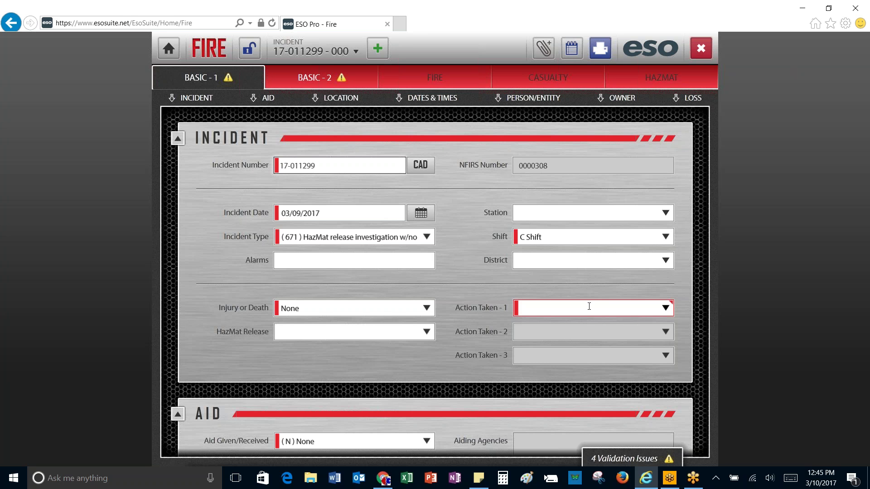
Step: Set Action Taken - 1 to (42) HazMat detection, monitoring, sampling
click(664, 311)
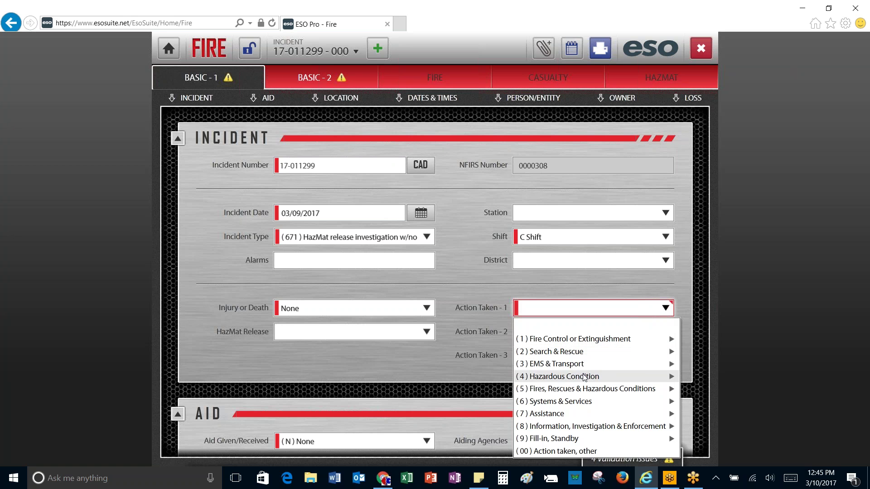
click(585, 377)
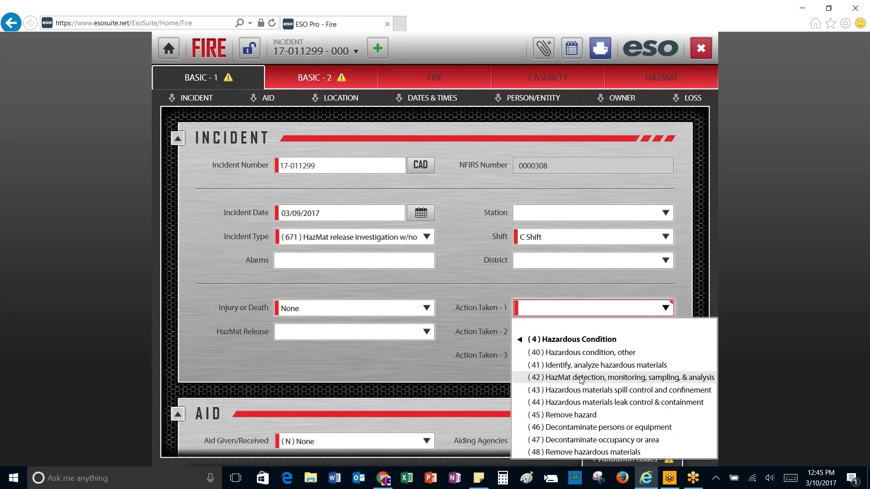
click(580, 378)
Step: Set Action Taken - 2 to (86) Investigate and collapse the INCIDENT section
click(611, 330)
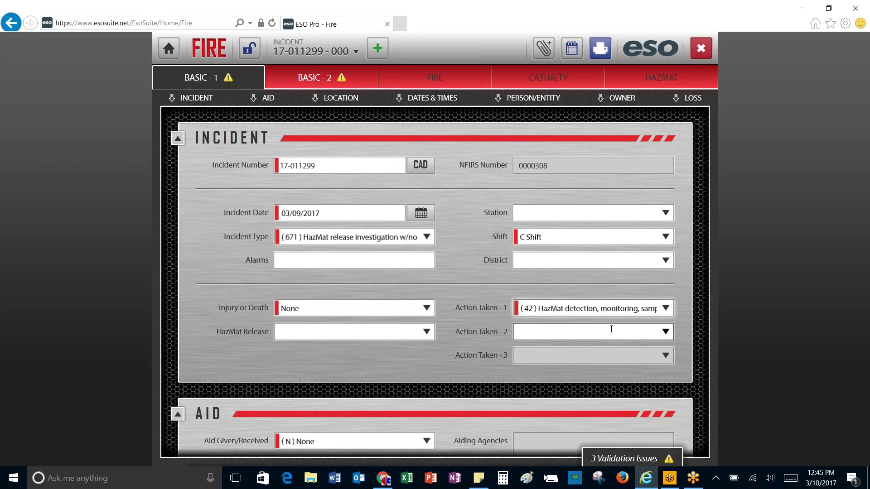
click(573, 328)
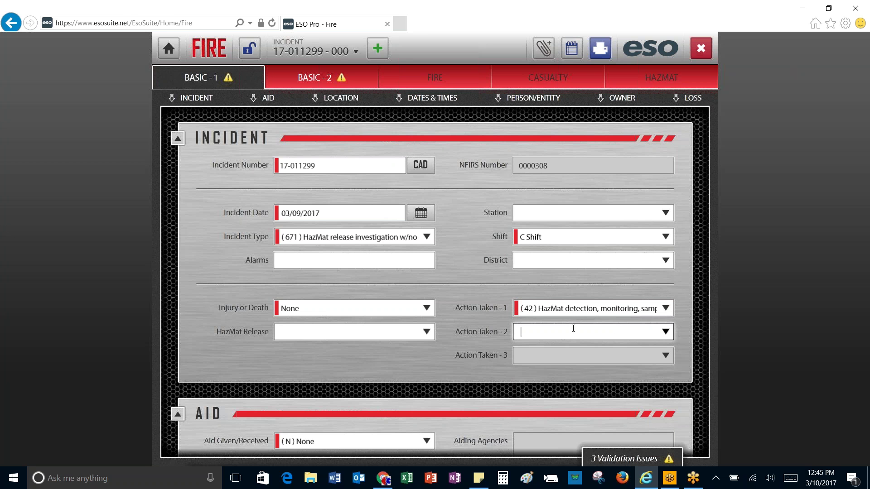
click(667, 332)
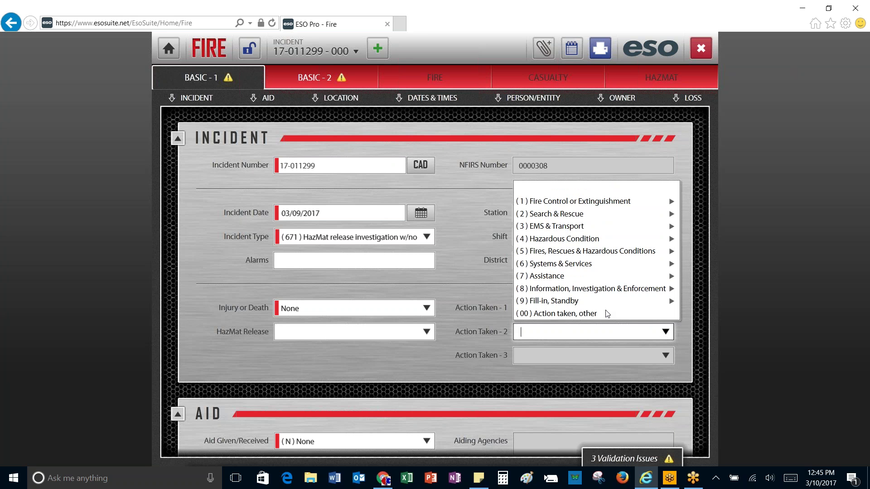
click(607, 290)
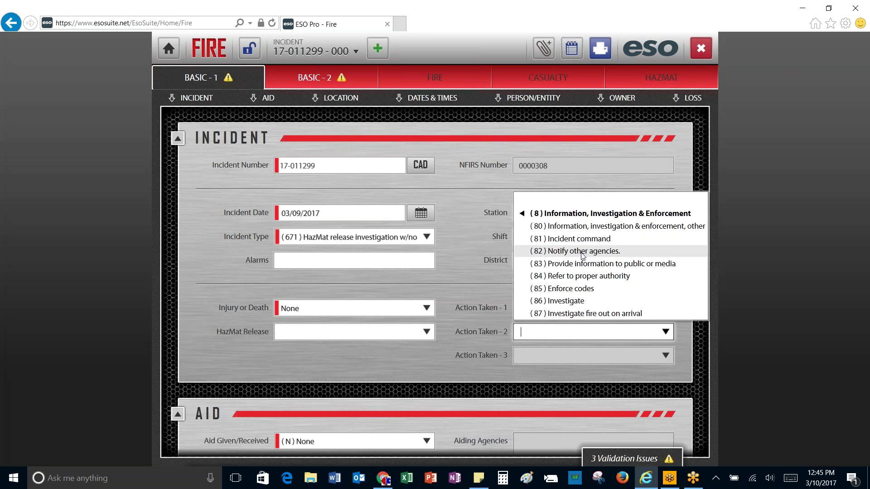
click(566, 301)
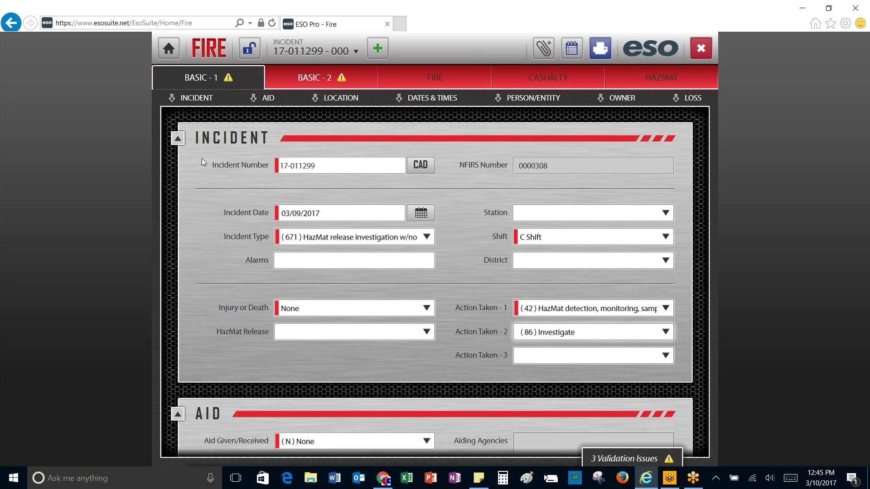
click(178, 139)
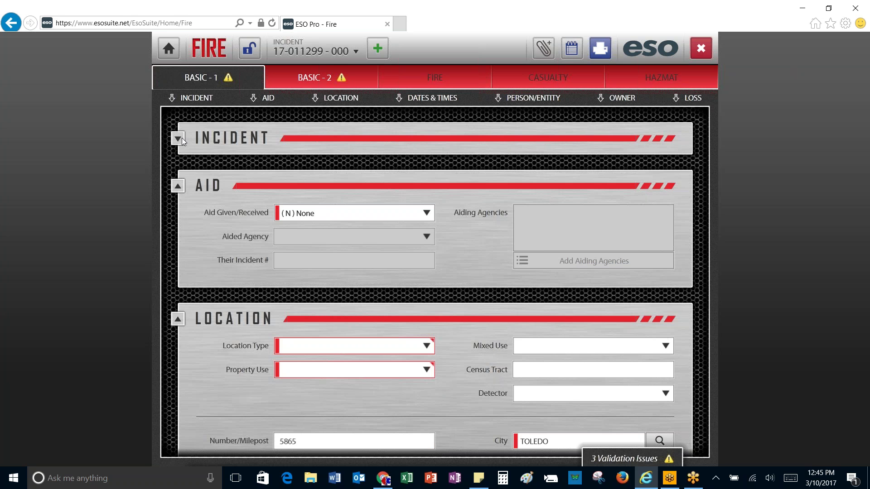
Step: Choose (5) Adjacent to as the incident's Location Type
click(182, 138)
scroll(349, 272, down, 3)
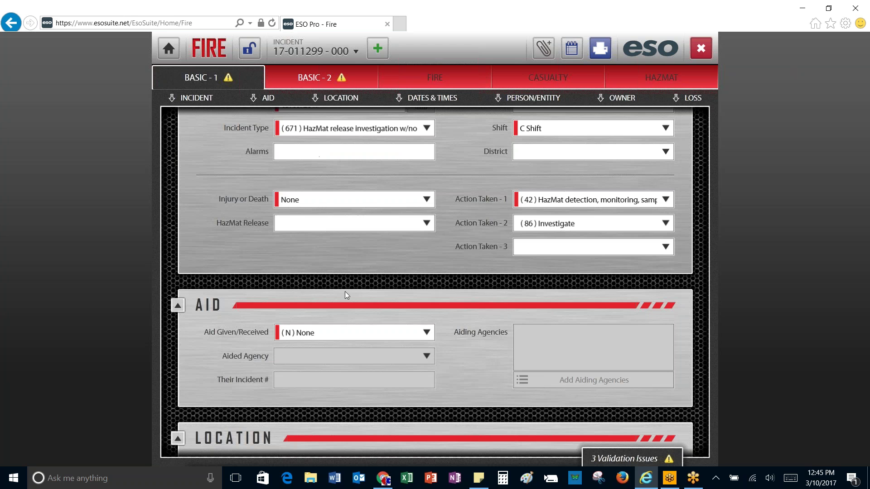
scroll(337, 327, down, 2)
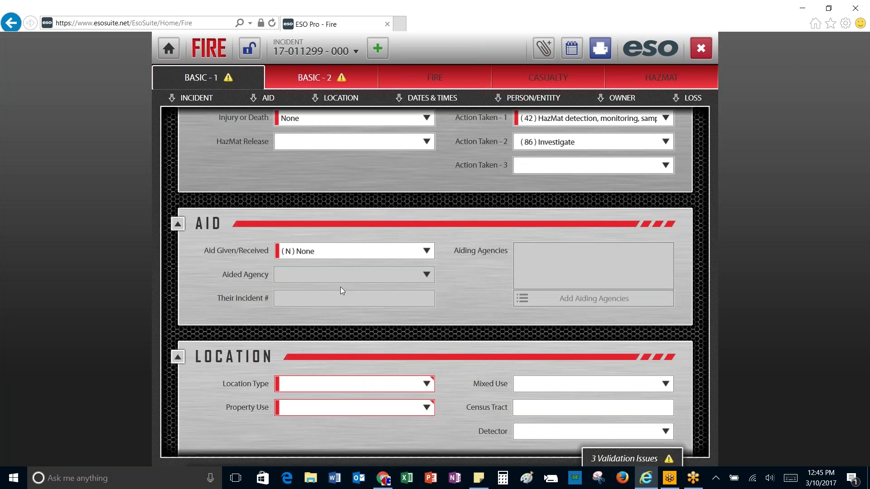
scroll(492, 300, down, 2)
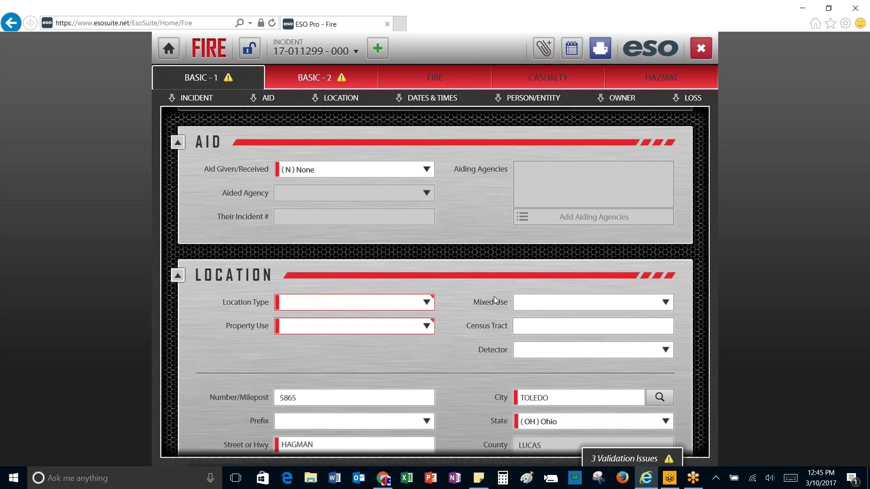
click(376, 301)
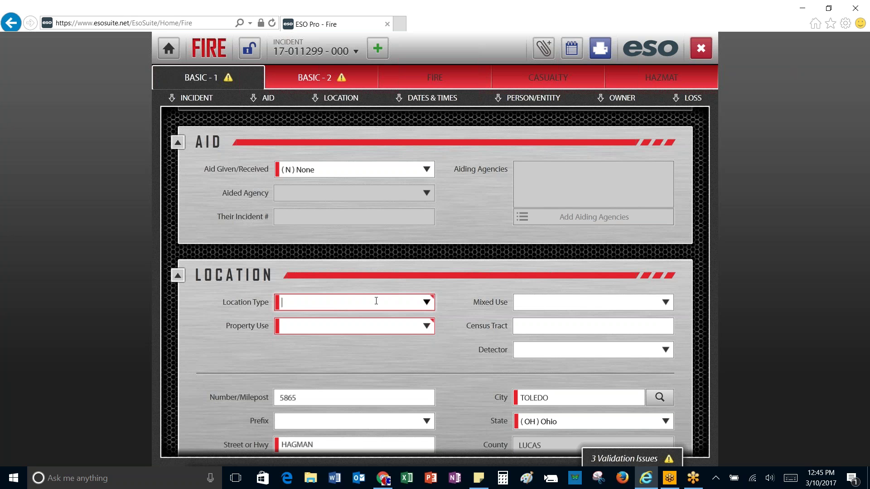
text(cem)
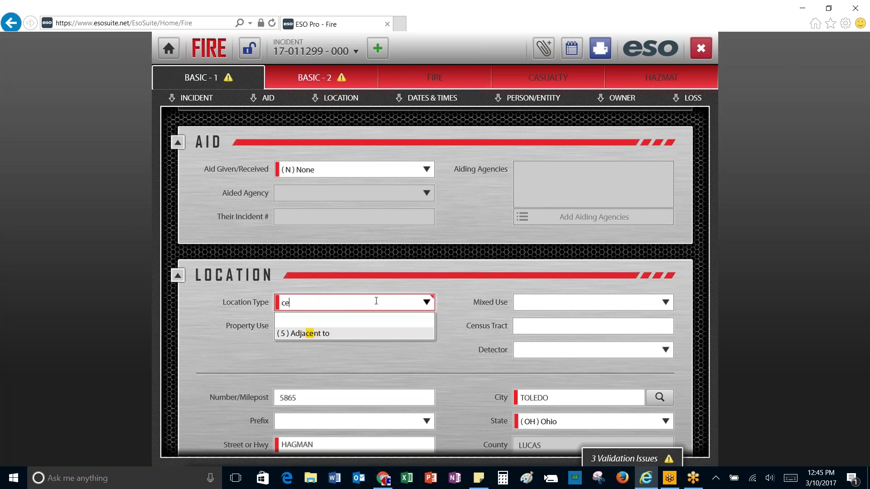
key(BackSpace)
key(BackSpace)
key(BackSpace)
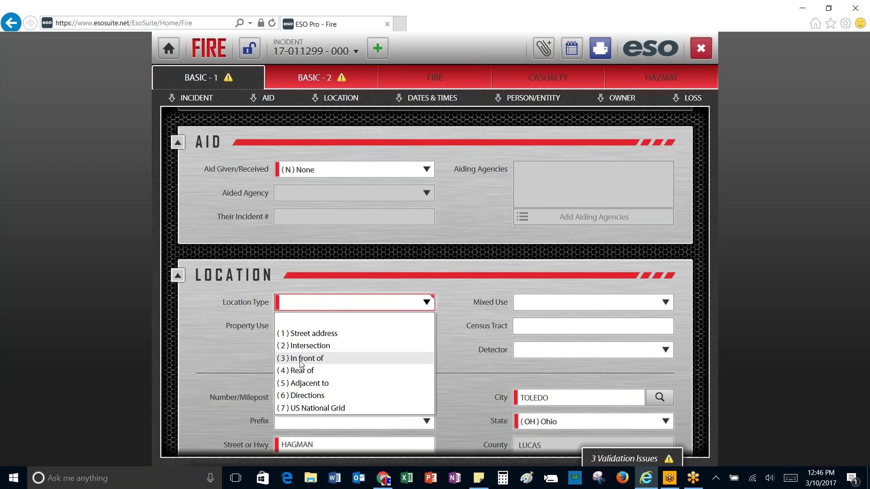
click(302, 382)
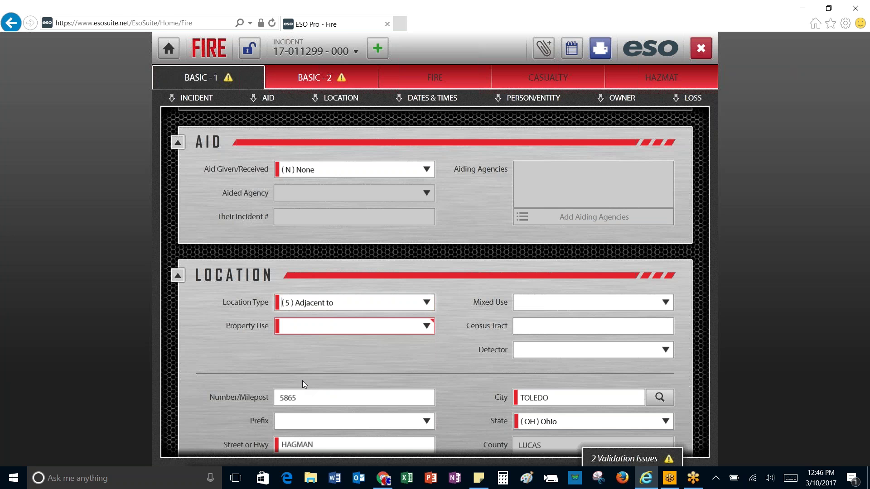
key(Tab)
Step: Filter Property Use with 'plots' and accept (938) Graded and cared-for plots of land
click(426, 329)
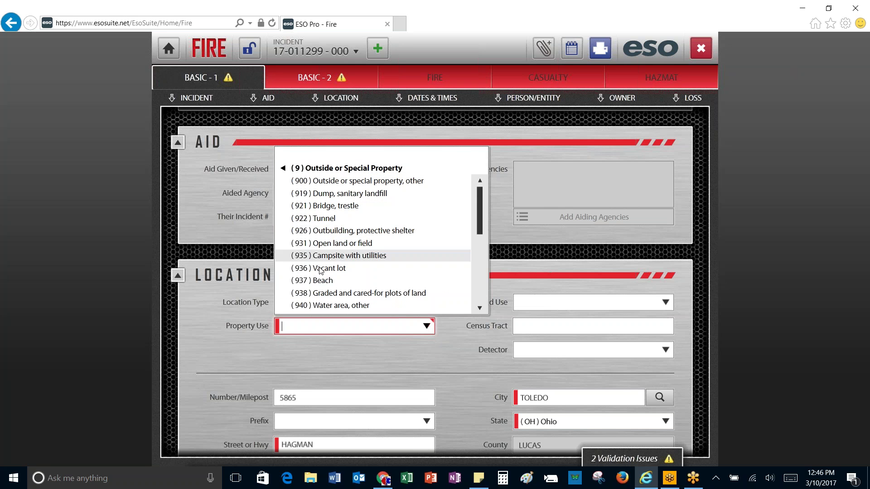
scroll(338, 297, down, 2)
scroll(338, 296, down, 1)
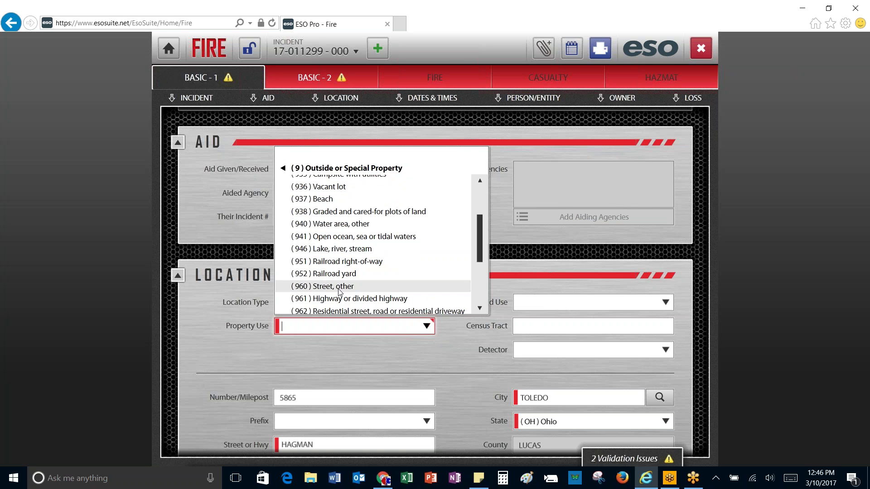
scroll(338, 297, up, 3)
click(293, 171)
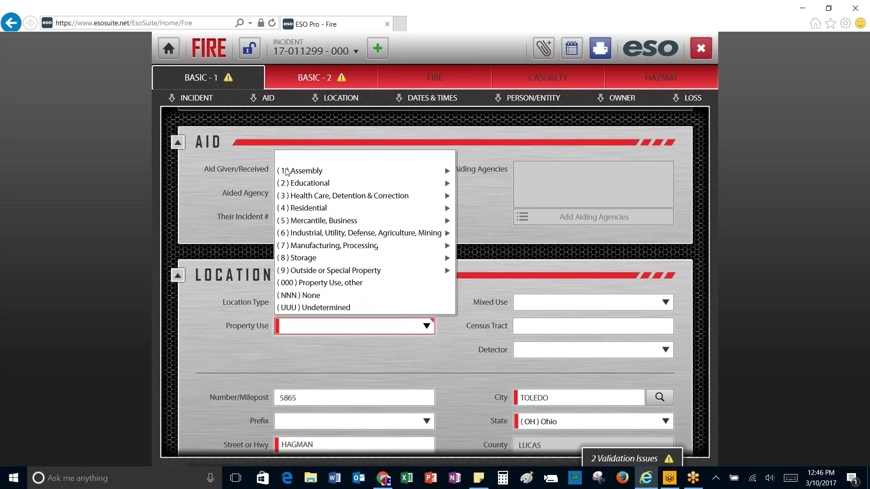
click(308, 272)
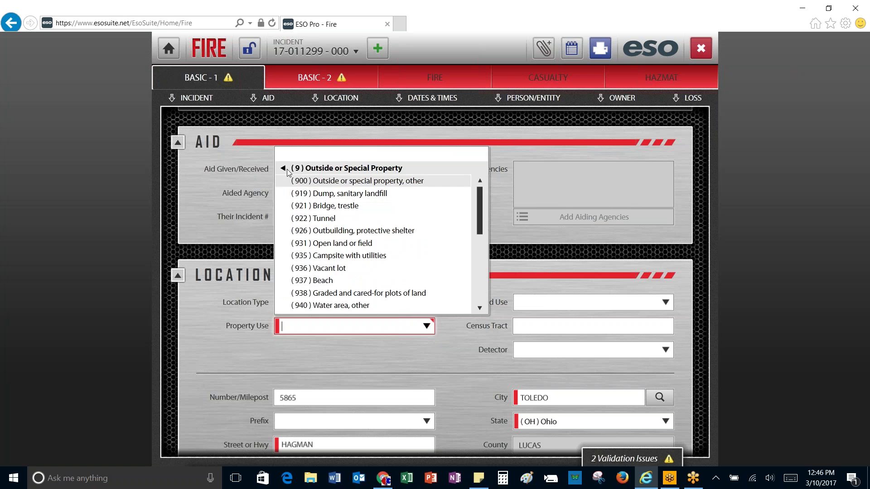
click(284, 169)
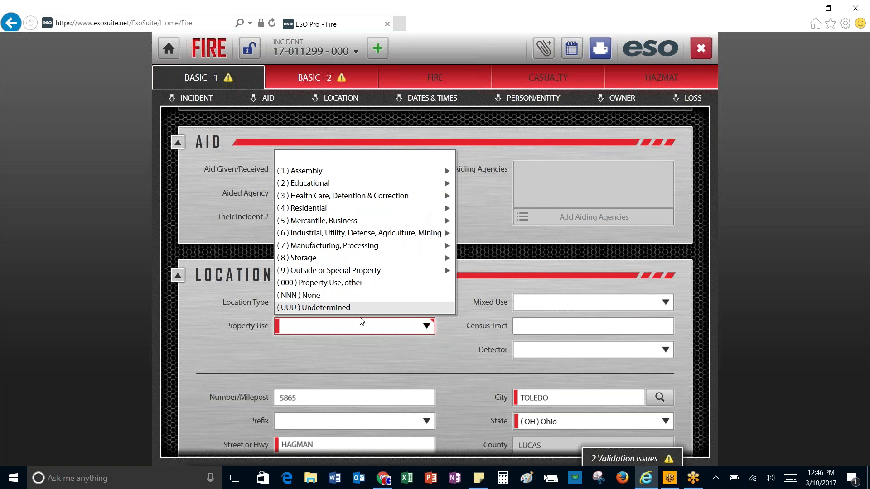
text(plots)
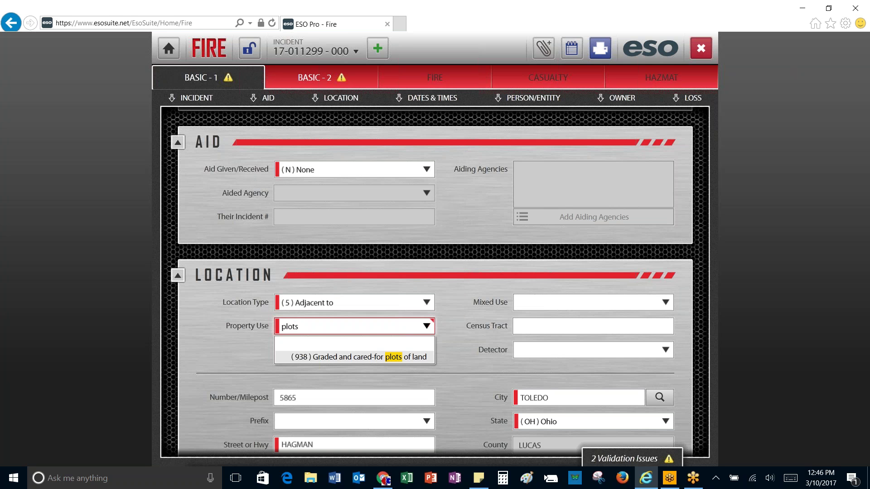
key(Return)
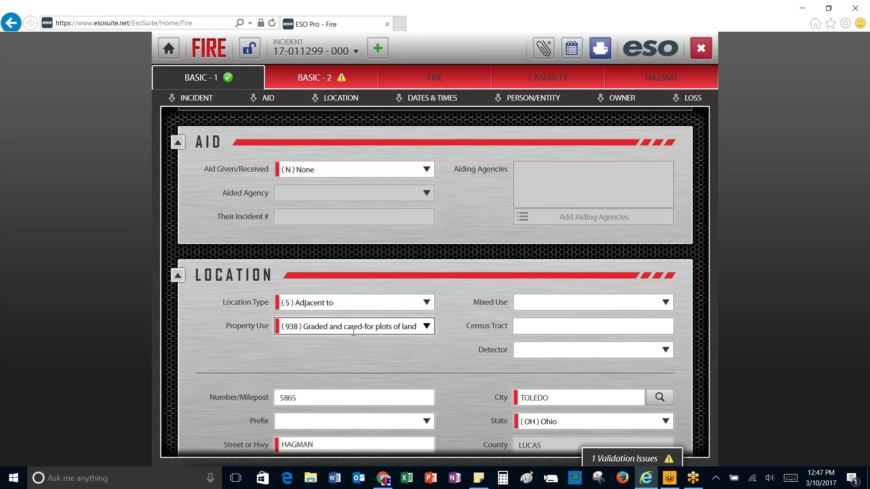
scroll(358, 332, down, 2)
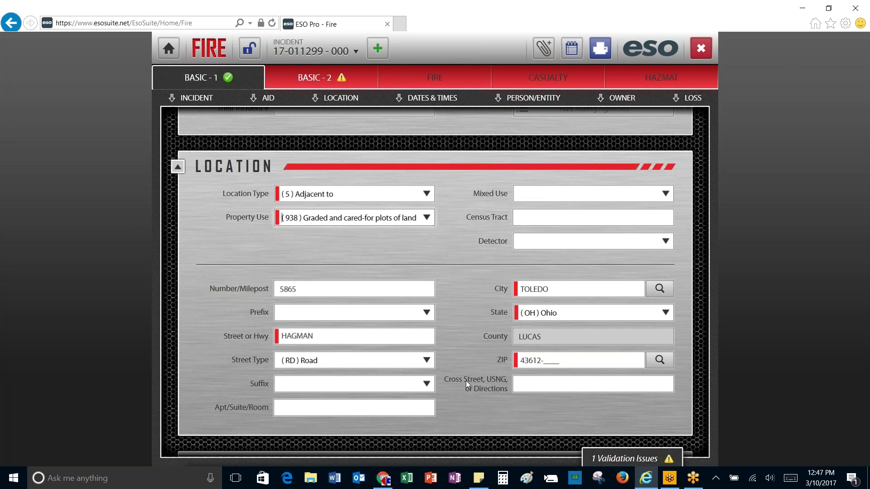
scroll(466, 384, up, 6)
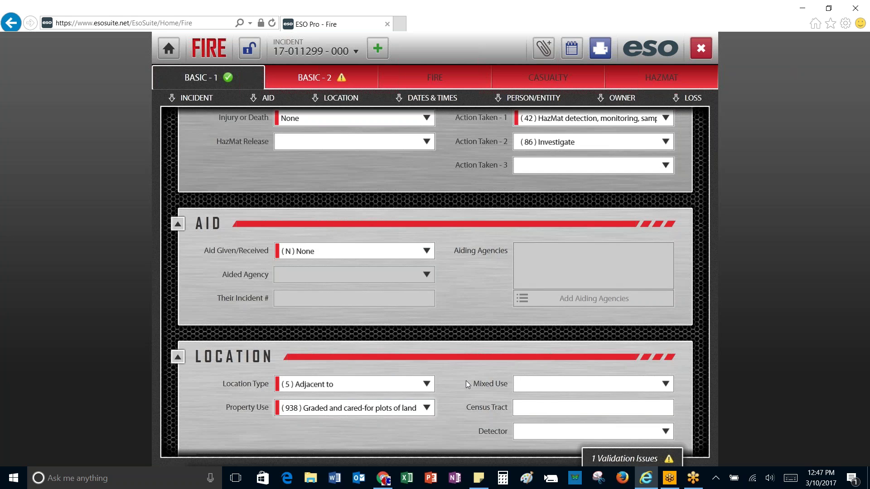
scroll(467, 385, up, 1)
scroll(485, 352, up, 1)
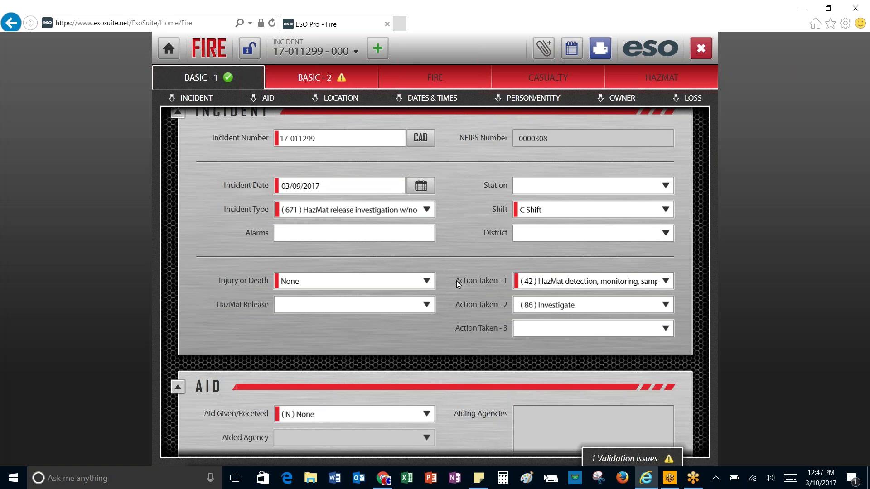
scroll(466, 284, up, 1)
scroll(466, 284, down, 3)
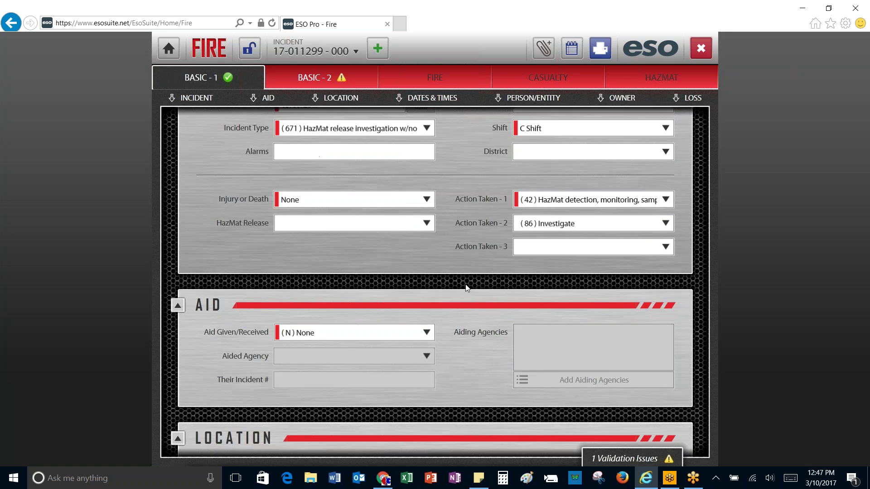
scroll(465, 284, down, 6)
scroll(465, 285, down, 4)
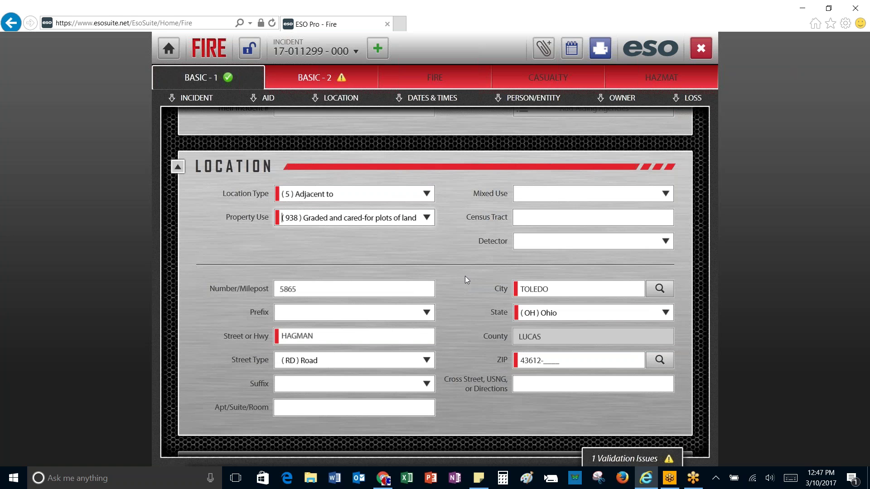
scroll(465, 276, up, 2)
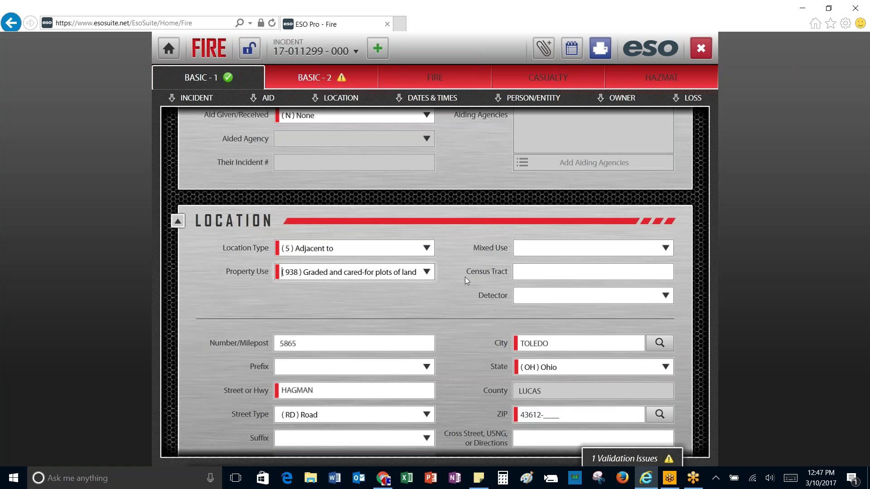
Step: Review the completed Basic-1 form, then switch to the BASIC - 2 page
scroll(465, 277, down, 9)
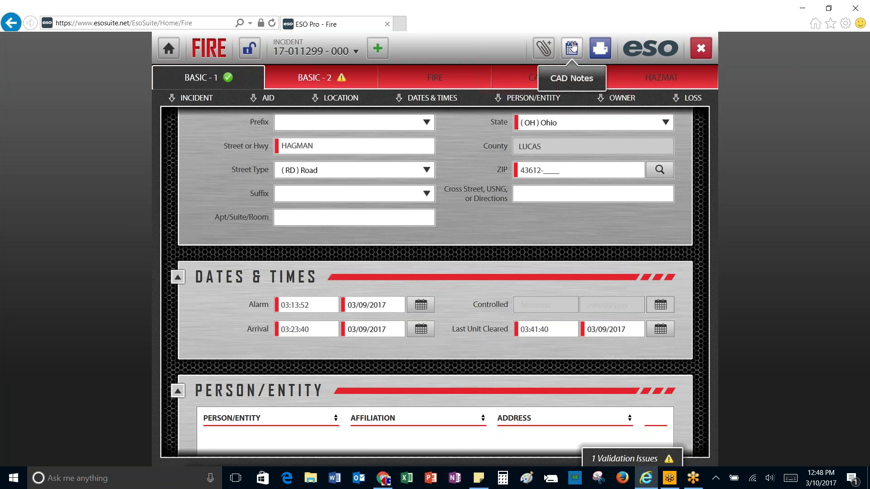
scroll(306, 238, down, 1)
scroll(306, 242, down, 2)
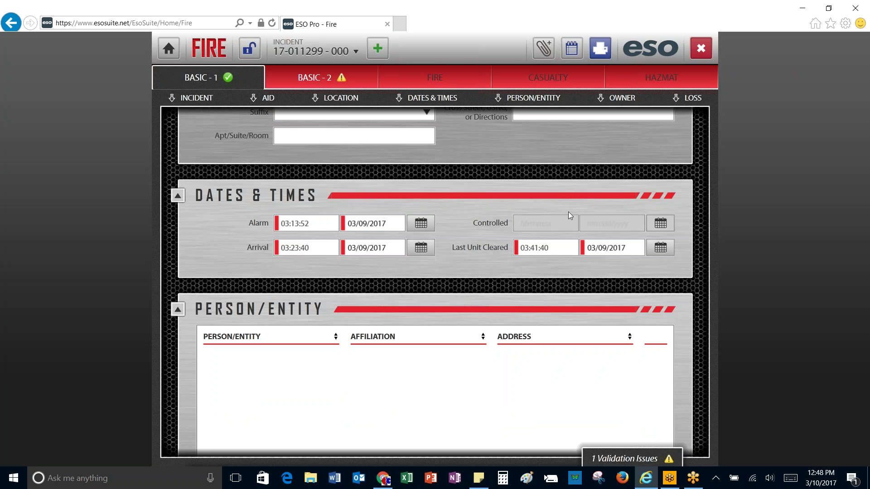
scroll(568, 211, down, 1)
scroll(591, 325, down, 3)
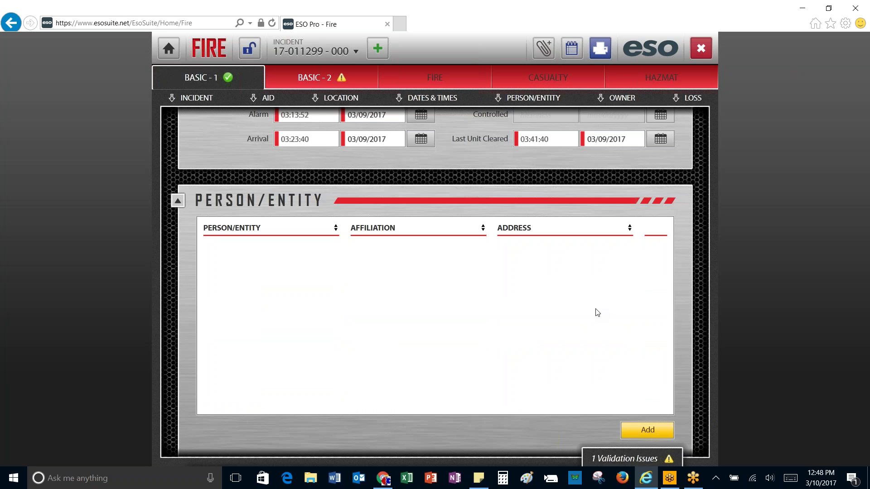
scroll(599, 310, down, 7)
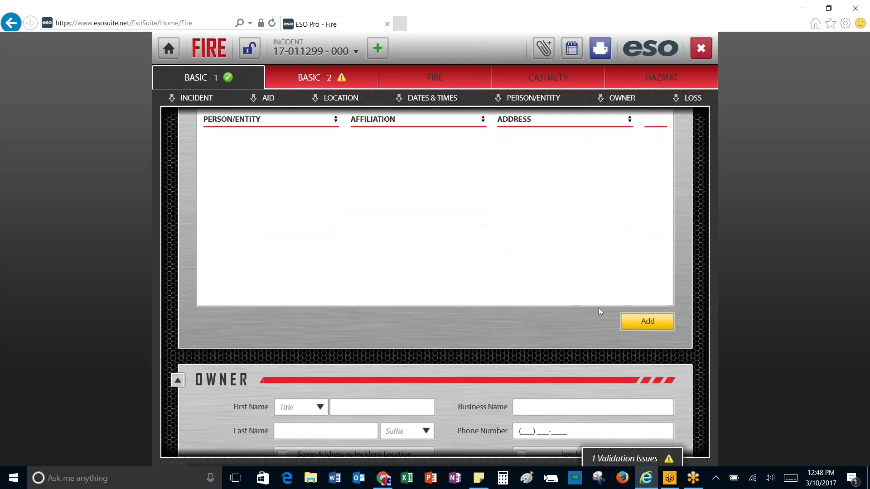
scroll(599, 311, down, 2)
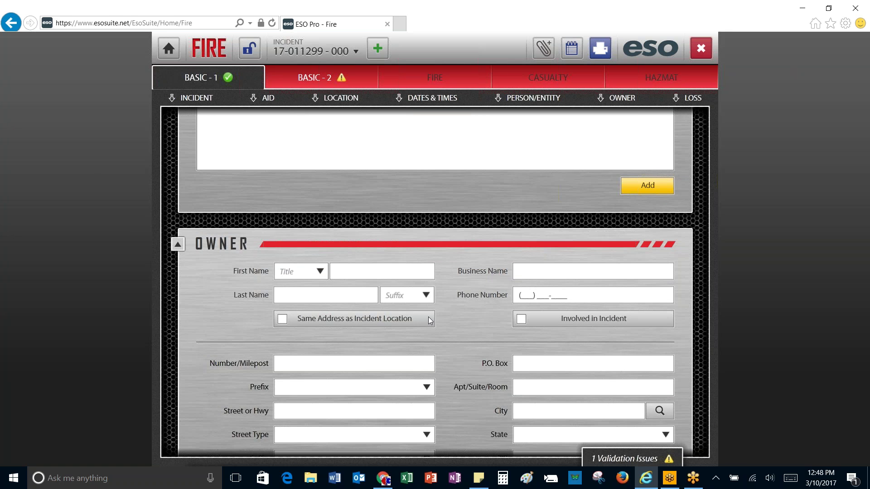
scroll(428, 317, down, 10)
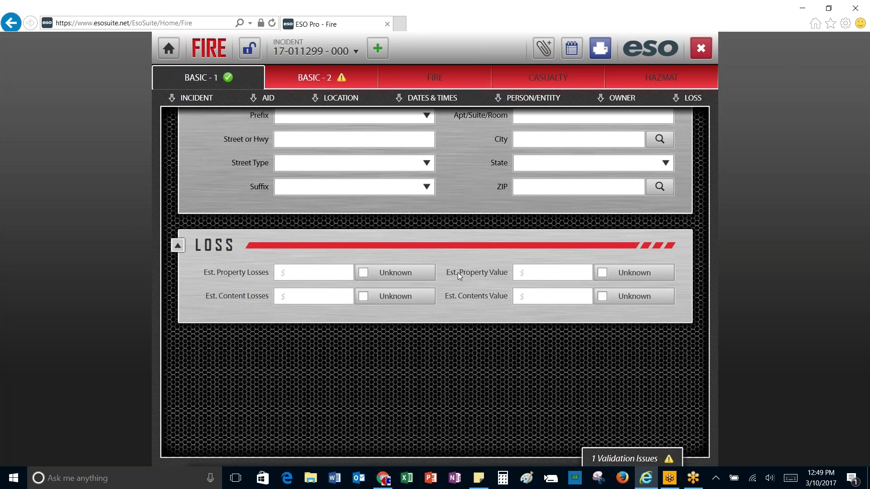
scroll(459, 273, up, 13)
scroll(460, 275, up, 8)
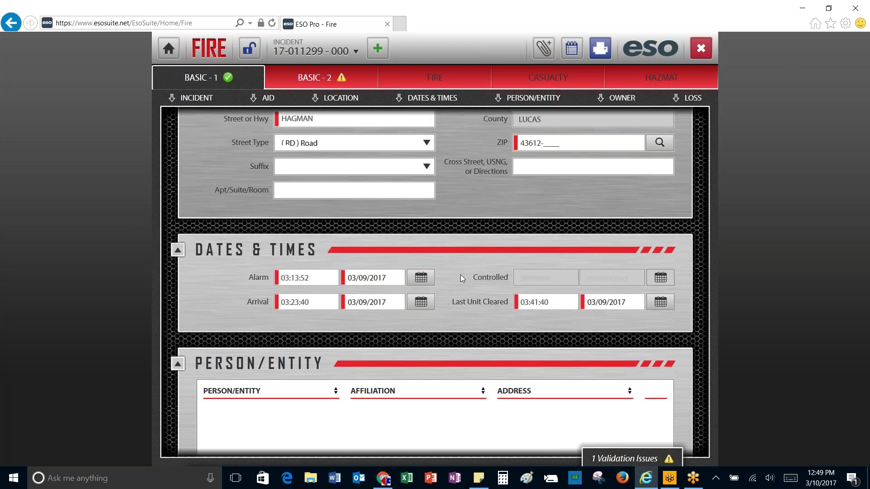
scroll(461, 275, up, 11)
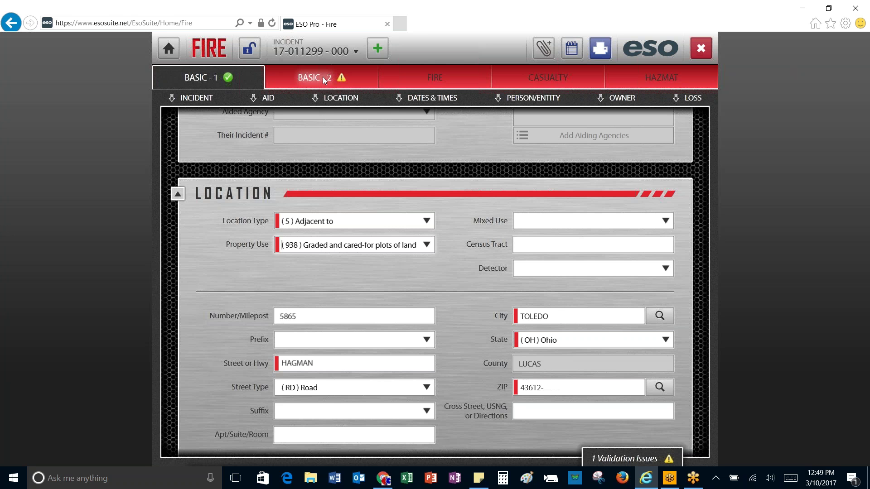
scroll(428, 325, up, 9)
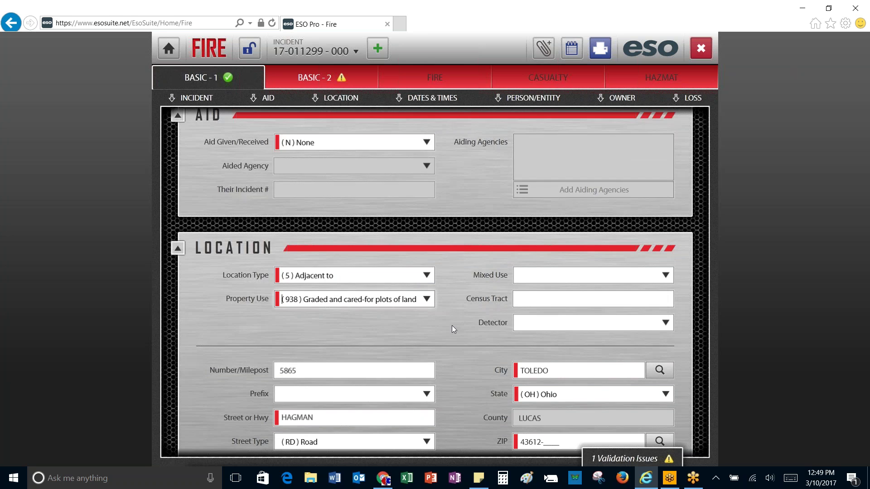
scroll(459, 332, up, 4)
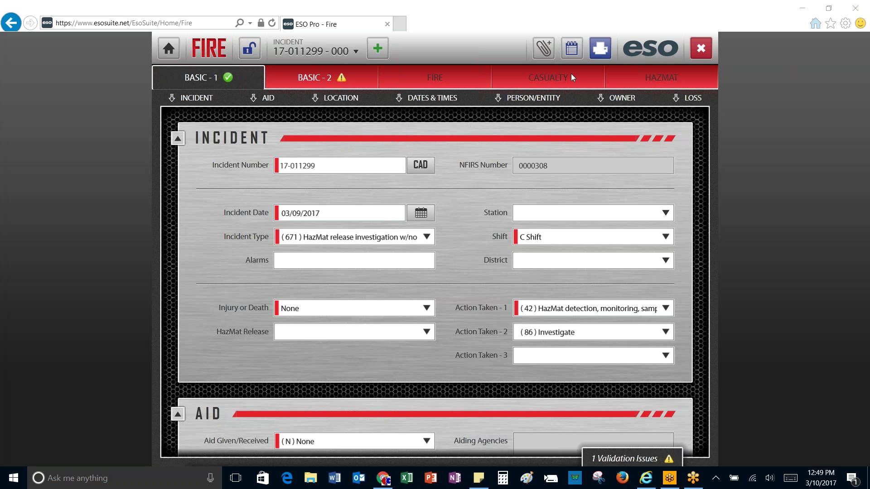
click(317, 78)
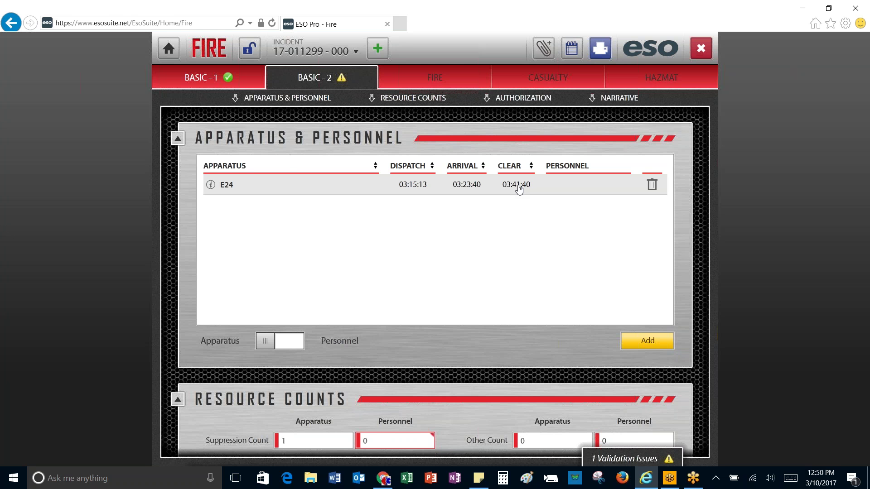
click(293, 343)
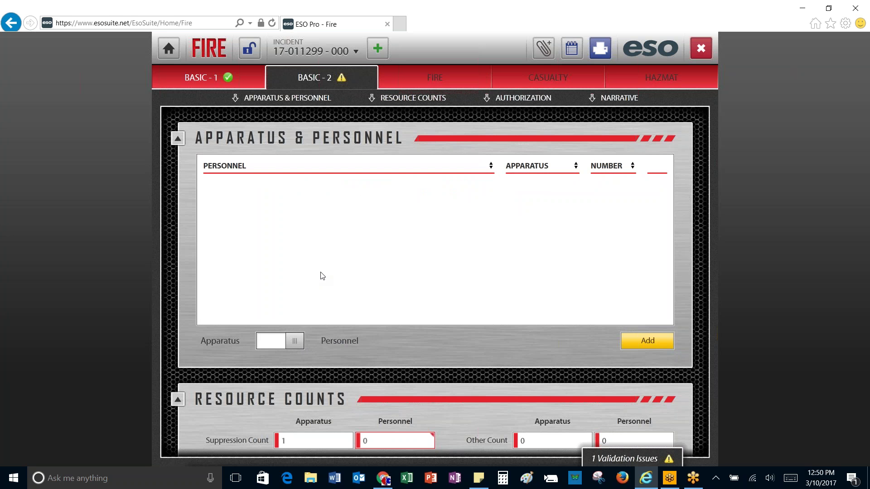
click(641, 338)
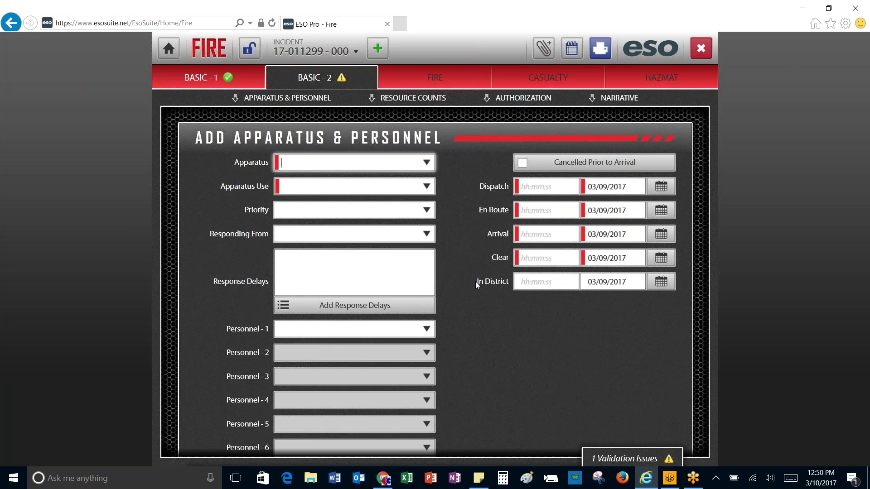
scroll(586, 353, down, 3)
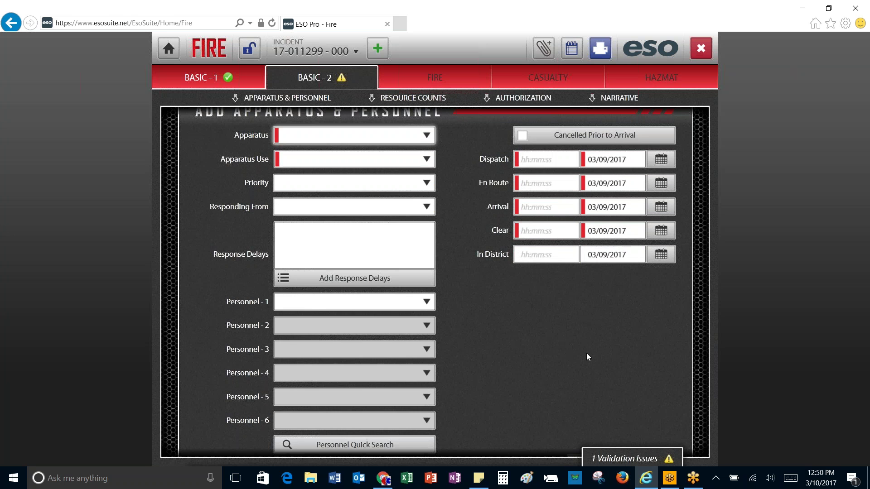
click(642, 412)
scroll(521, 331, up, 3)
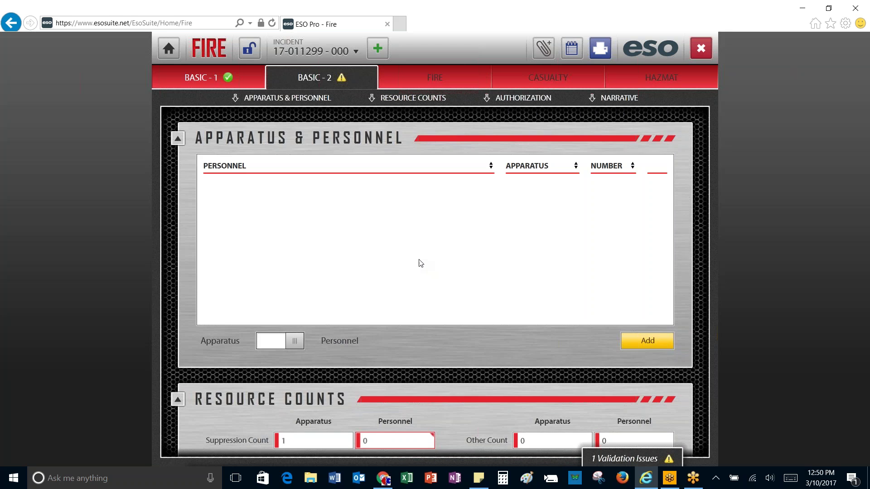
click(270, 392)
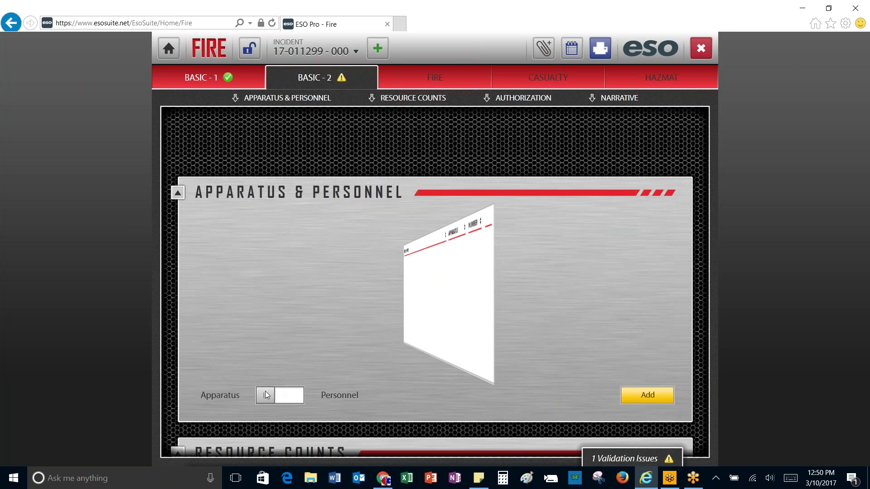
Step: Open engine E24's entry and assign a crew member to Personnel - 1 from the name list
click(261, 239)
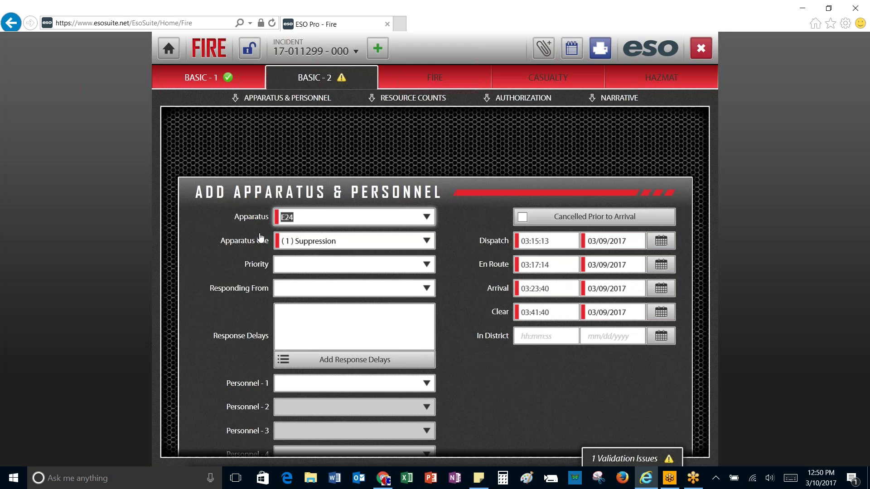
scroll(262, 235, down, 1)
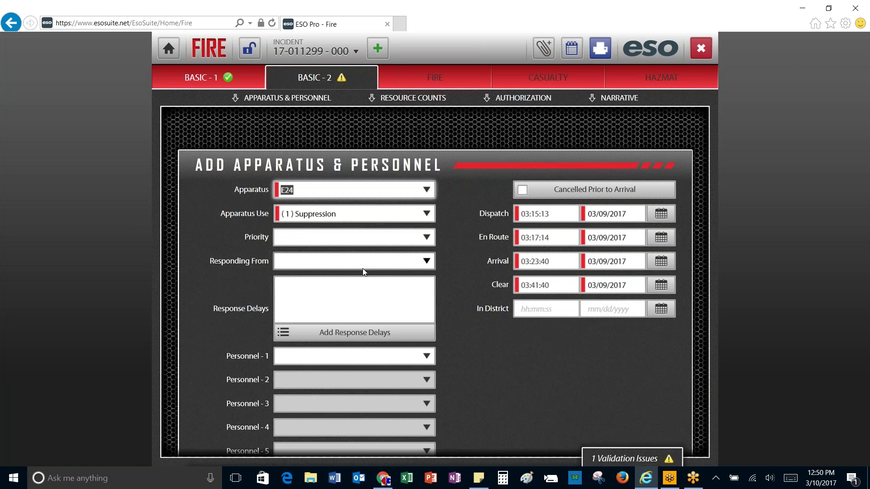
scroll(366, 272, down, 1)
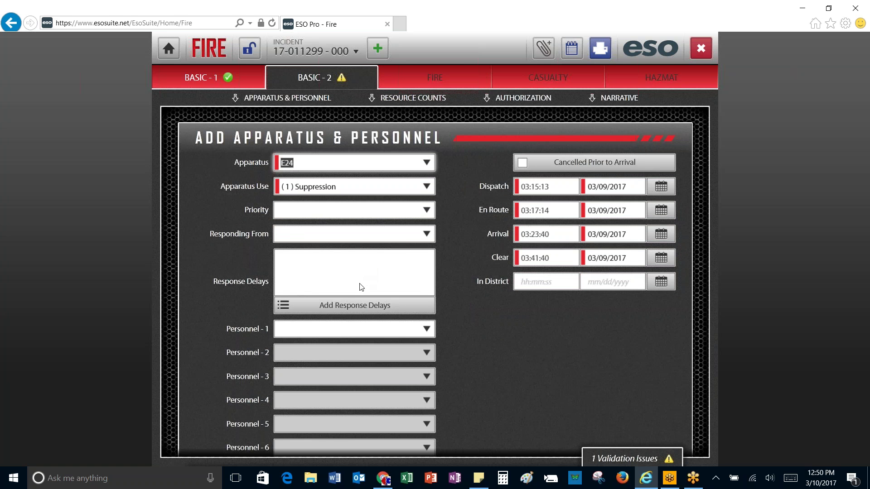
click(290, 329)
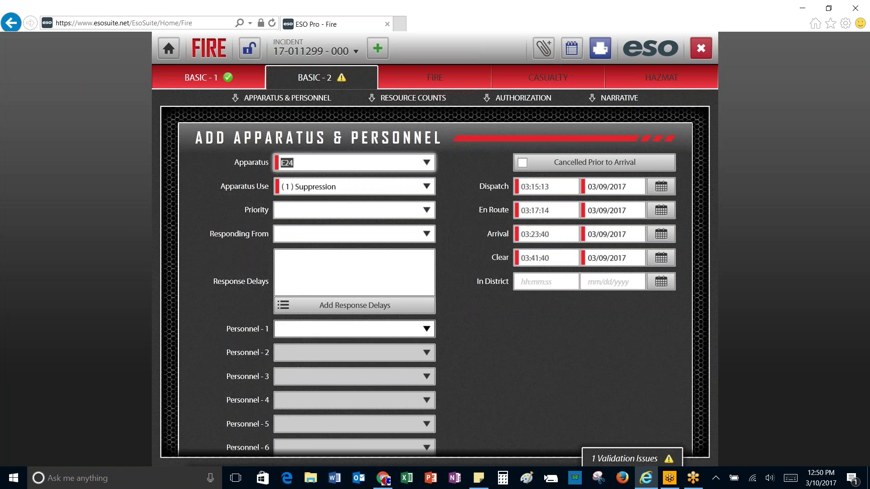
click(427, 330)
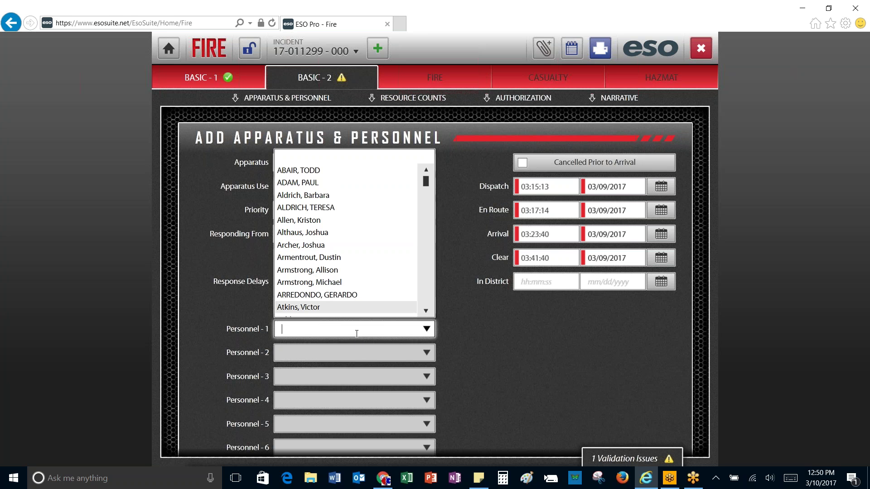
text(We)
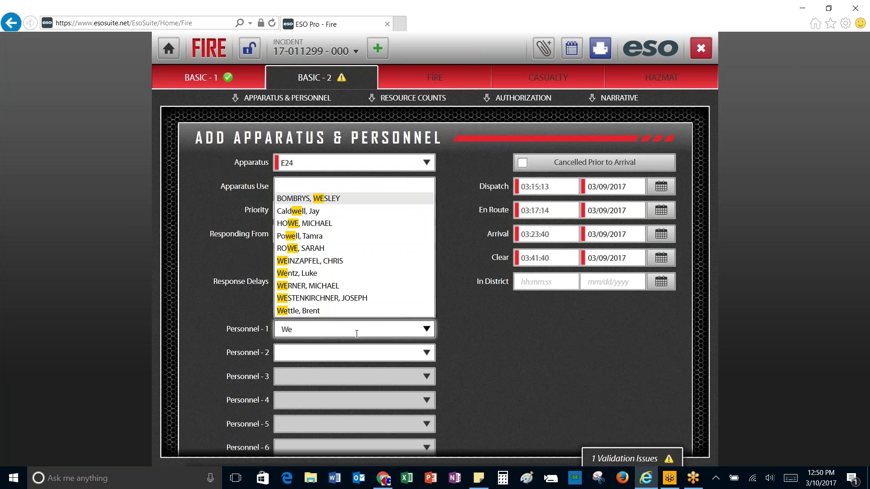
click(310, 261)
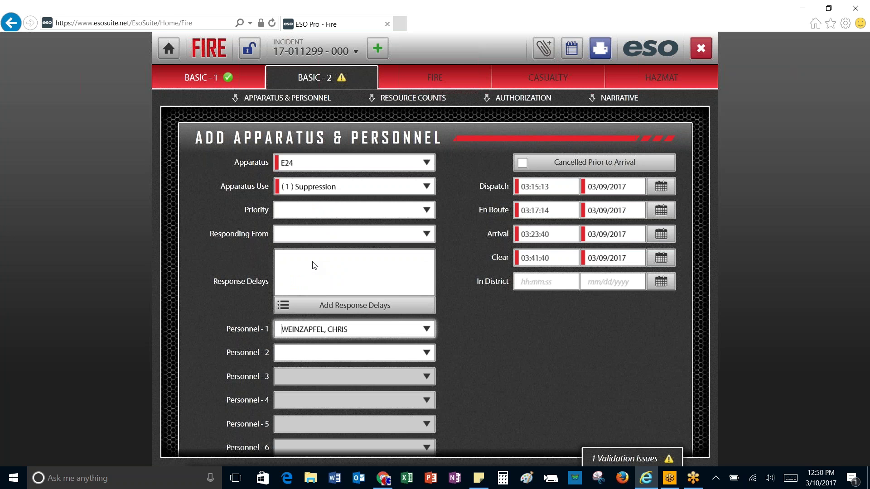
Step: Assign crew members to Personnel - 2 and Personnel - 3 by searching their names
click(297, 357)
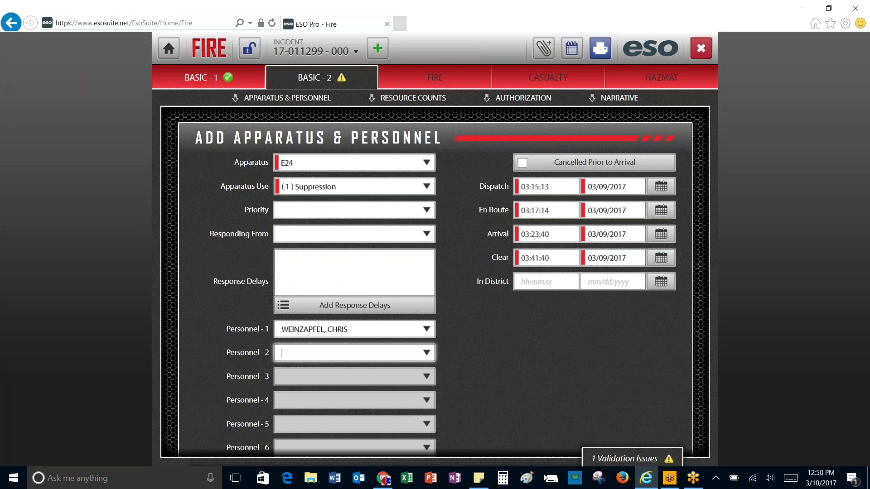
text(s)
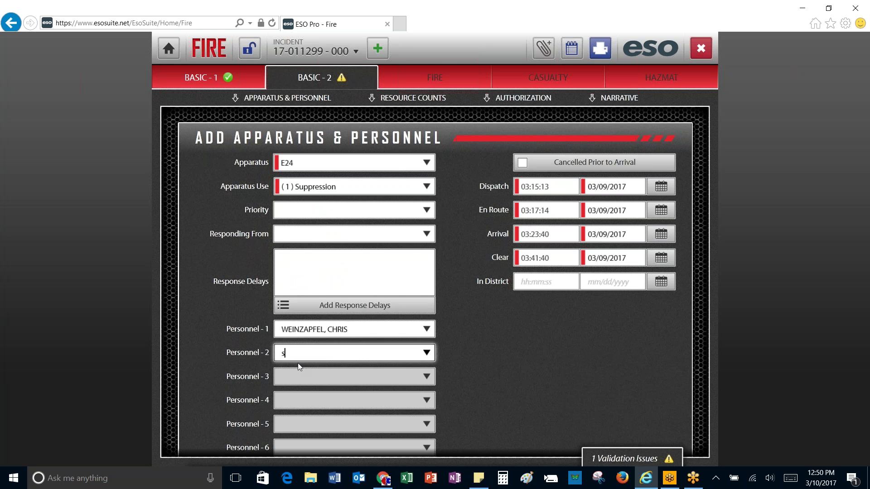
text(ol)
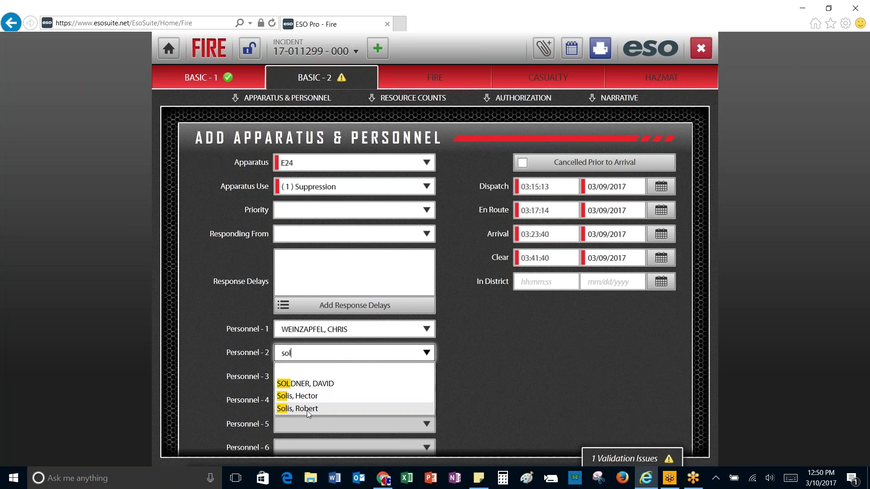
click(307, 409)
click(300, 378)
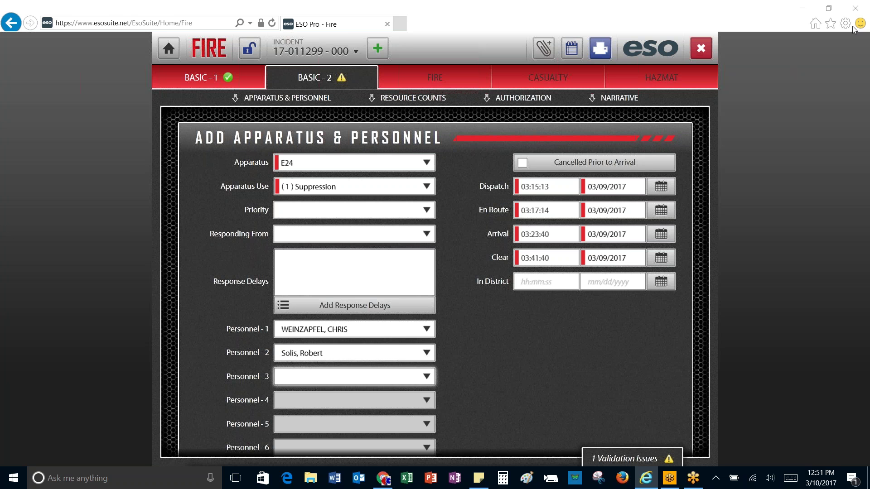
click(340, 376)
text(be)
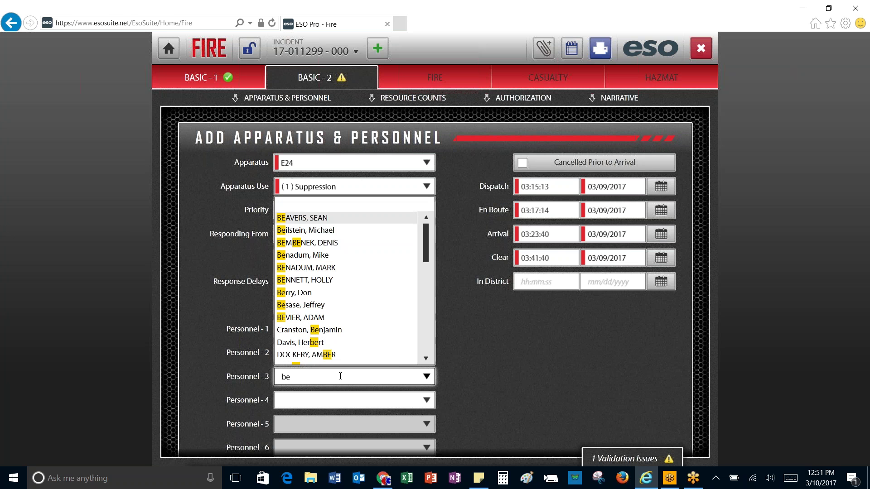
click(317, 269)
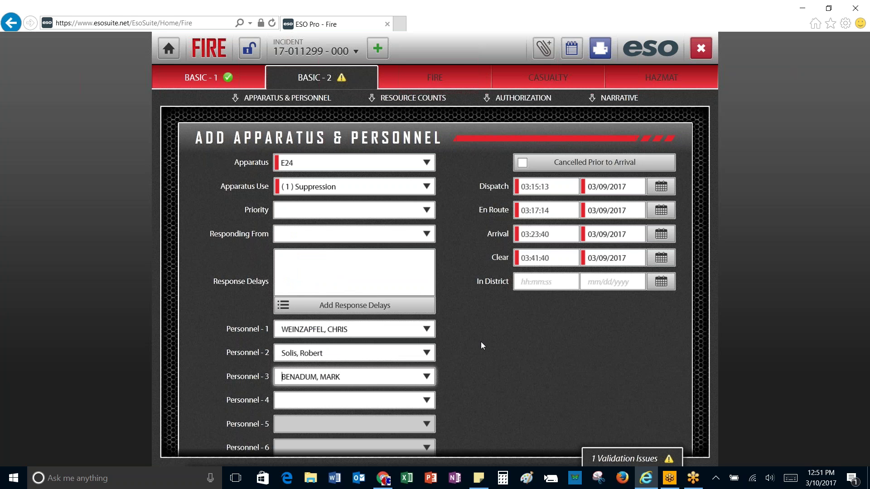
scroll(481, 342, down, 2)
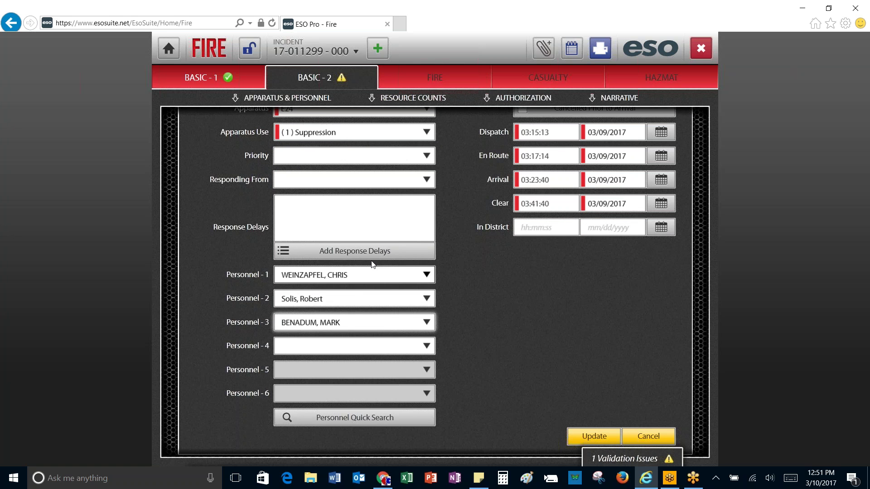
Step: Browse Personnel Quick Search under letters A, J–L and S, then cancel without adding anyone
click(339, 420)
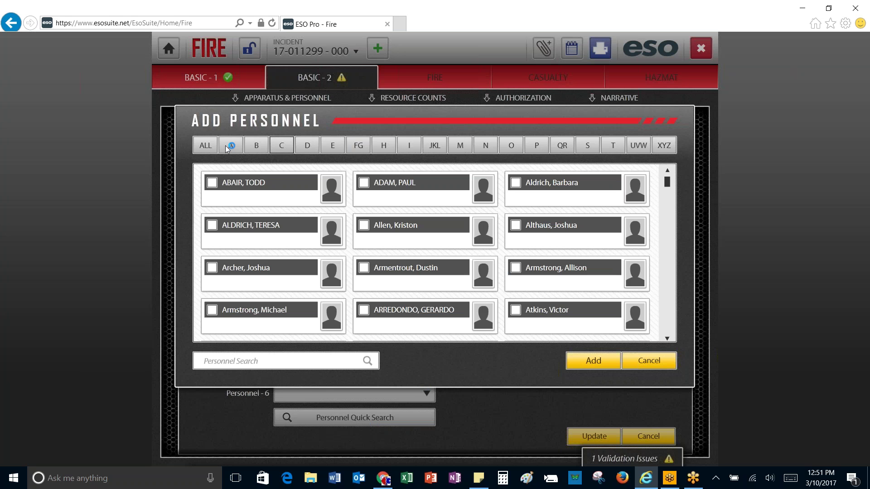
click(230, 145)
click(436, 146)
click(589, 148)
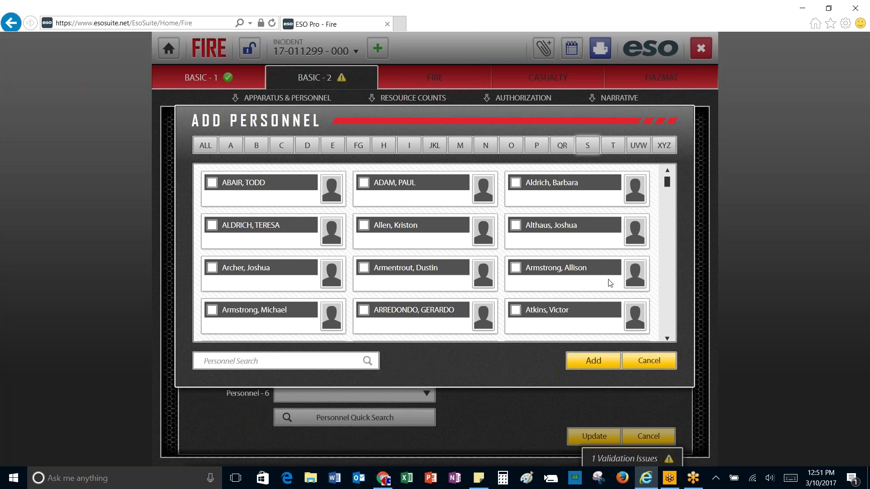
click(654, 359)
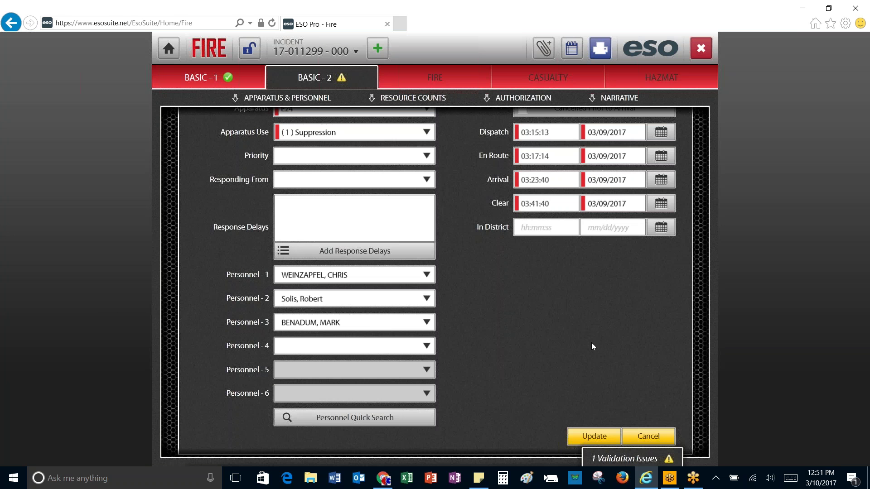
Step: Save engine E24 with its three assigned crew members
scroll(507, 339, up, 1)
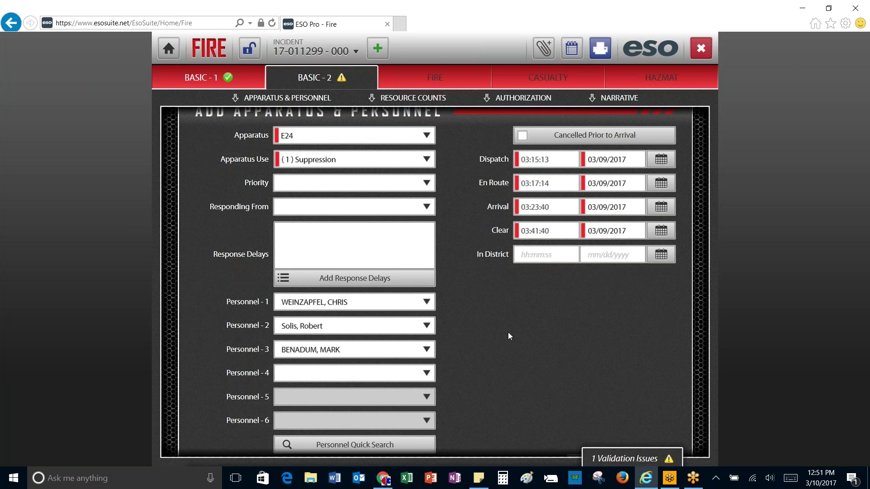
scroll(510, 344, down, 1)
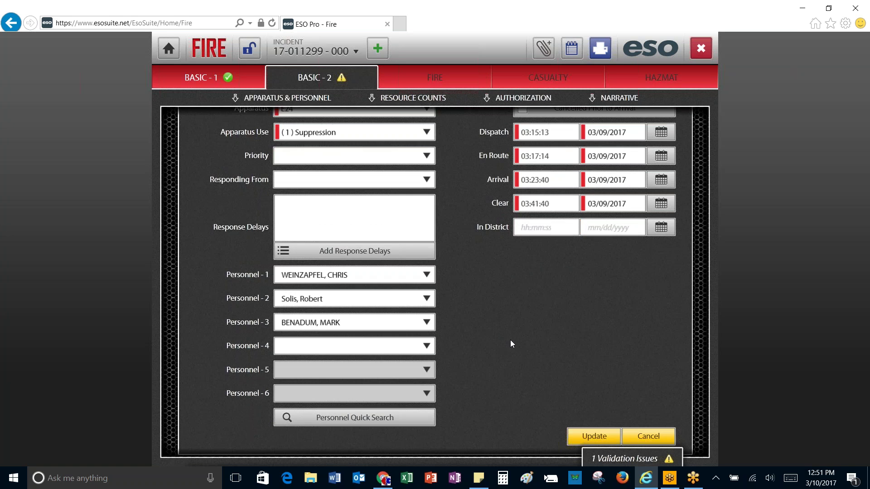
click(584, 436)
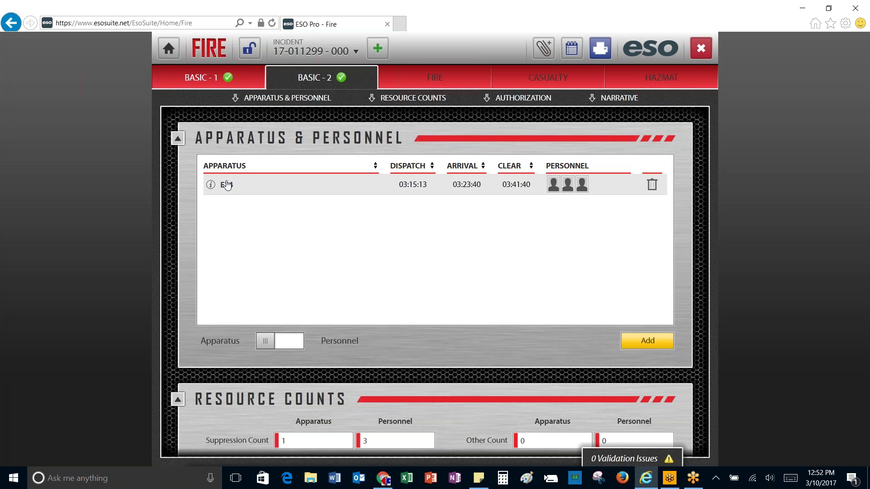
Step: Reopen the E24 row from the Apparatus & Personnel list for editing
click(226, 184)
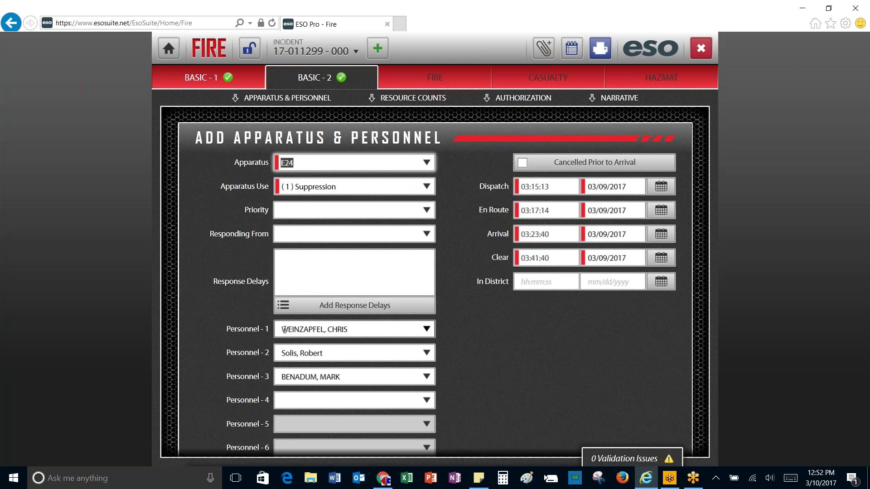
Step: Fill Personnel 4 with a crew member, then clear it and update E24 with three crew
click(287, 401)
text(w)
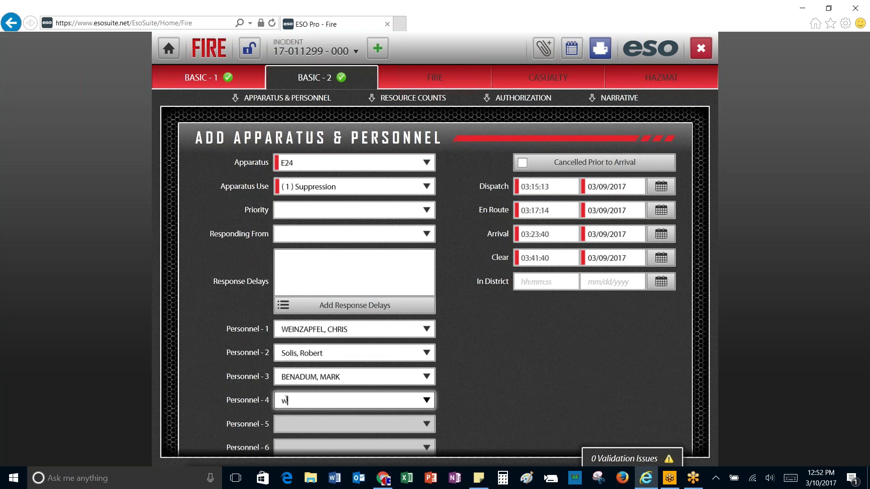
text(e)
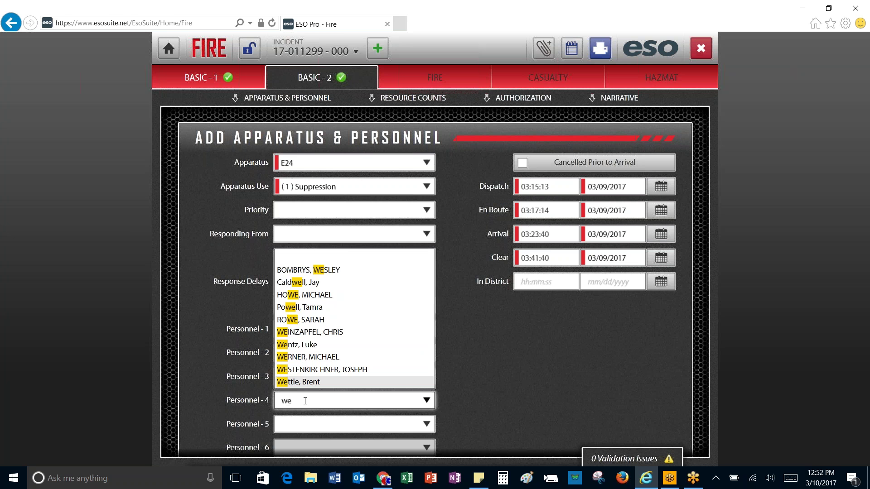
click(427, 403)
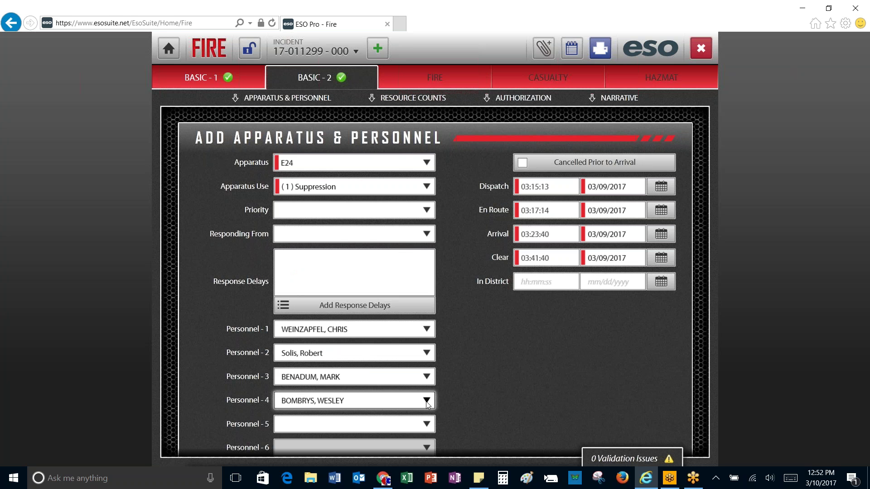
drag(399, 401, 279, 401)
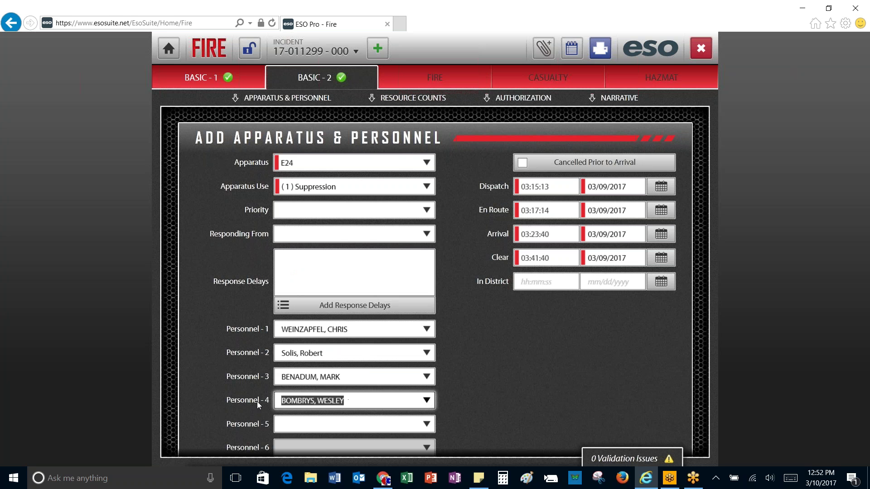
key(BackSpace)
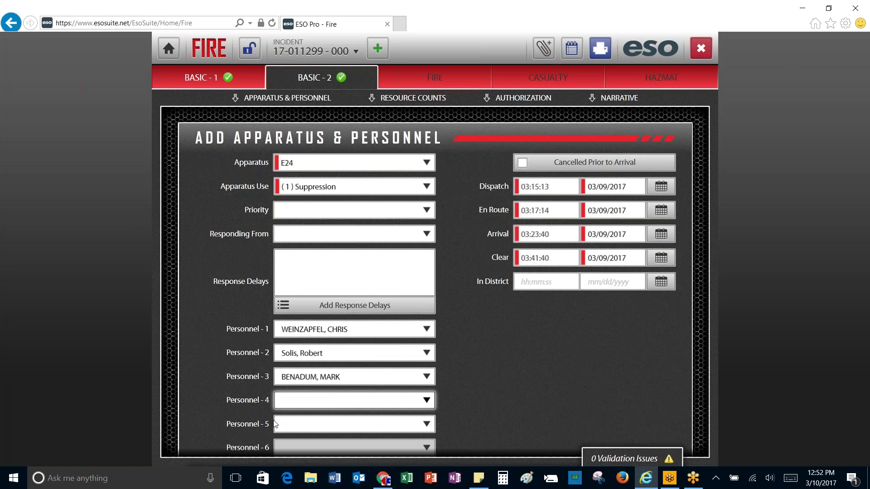
scroll(618, 412, down, 2)
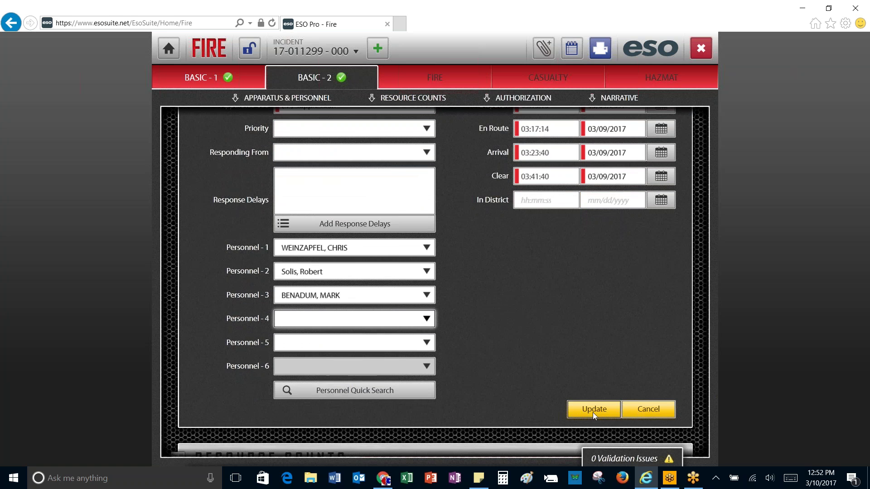
click(593, 409)
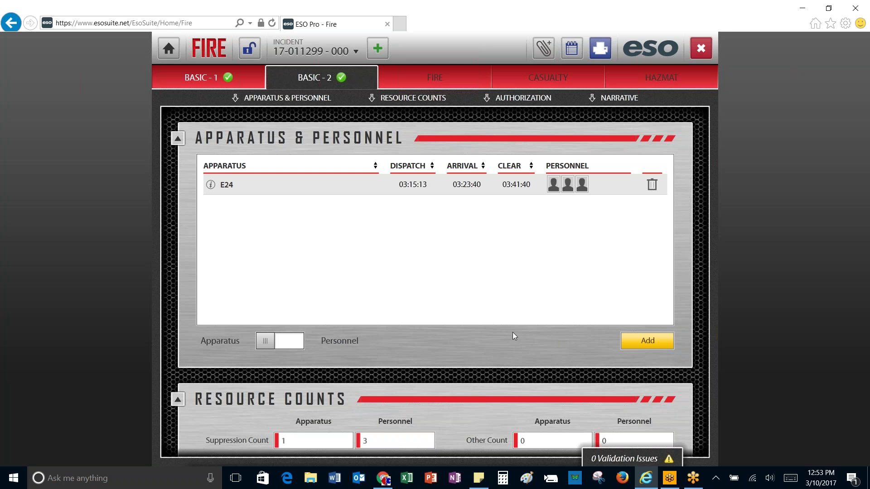
Step: Enter 1 as the Suppression Count apparatus, alongside the 3 personnel
scroll(513, 336, down, 4)
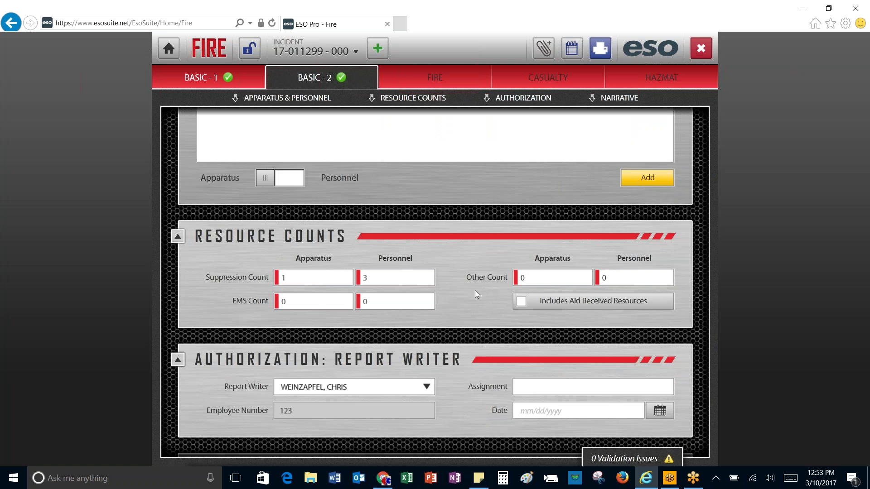
click(292, 281)
scroll(292, 282, up, 3)
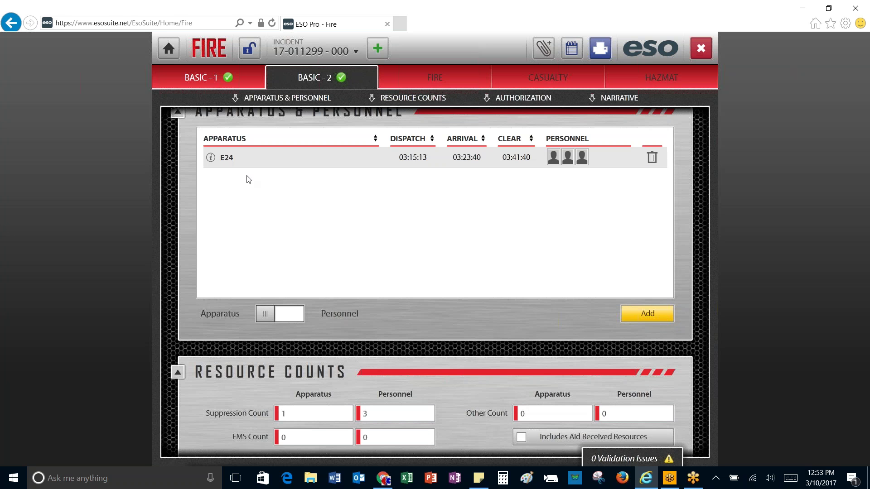
scroll(281, 213, down, 2)
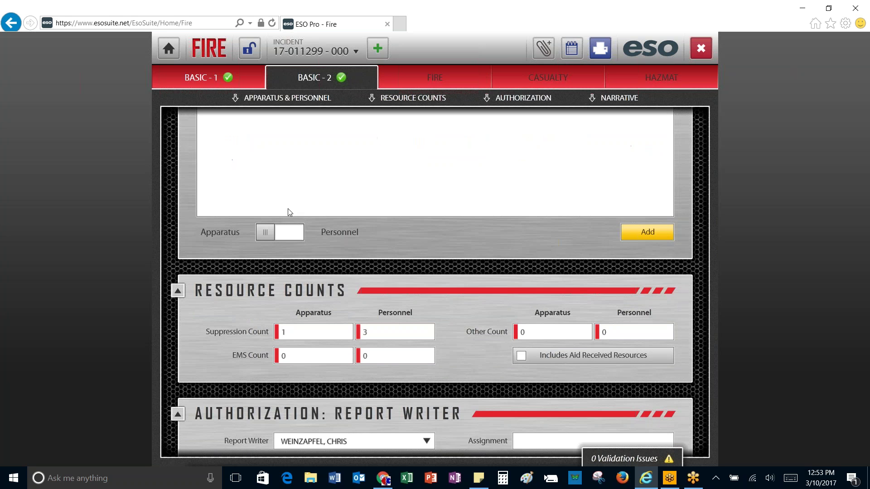
click(281, 330)
text(1)
scroll(344, 310, down, 3)
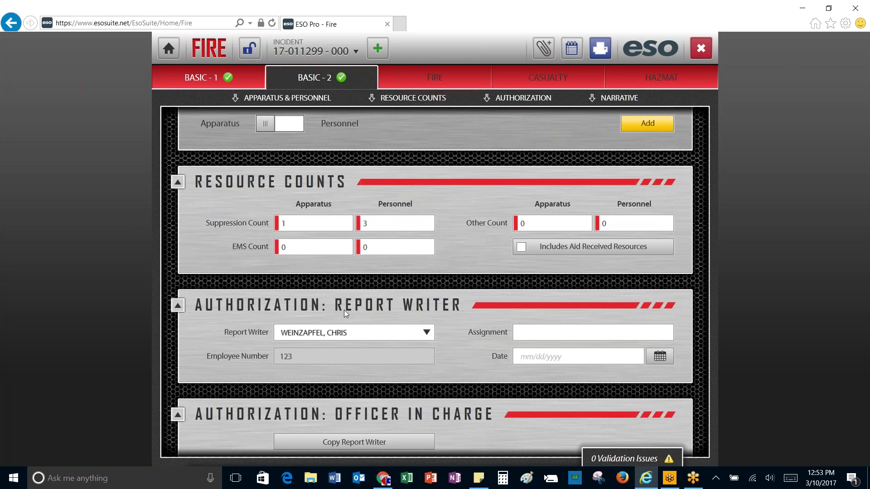
Step: Give the report writer assignment Supp and date 03/10/2017
click(549, 334)
text(sup)
key(BackSpace)
key(BackSpace)
key(BackSpace)
text(Supp)
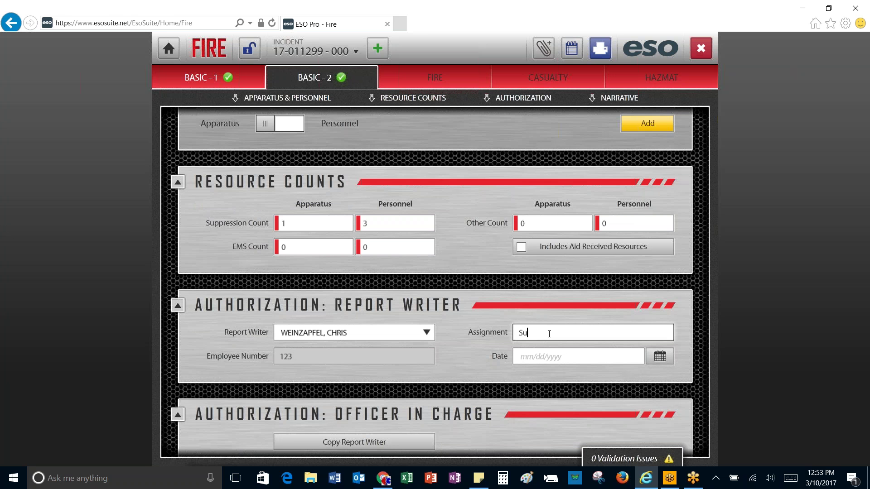
click(656, 357)
click(623, 291)
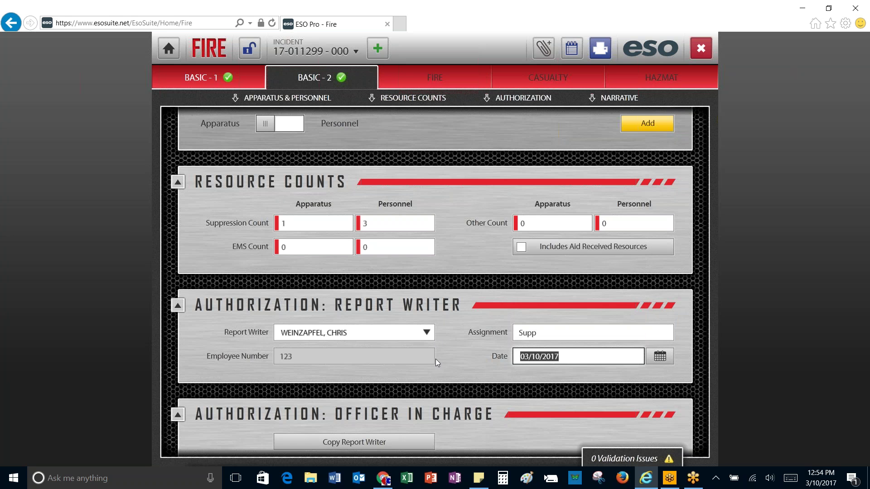
Step: Copy the report writer's details into the officer in charge
scroll(437, 361, down, 3)
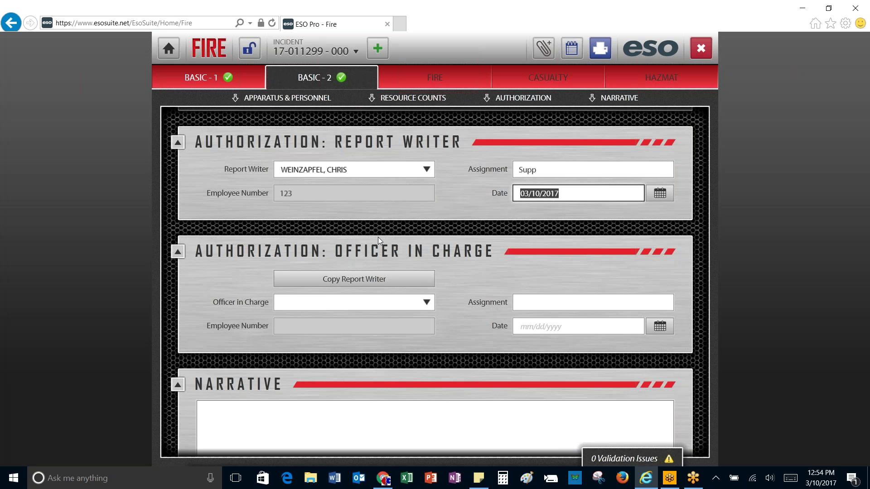
click(372, 278)
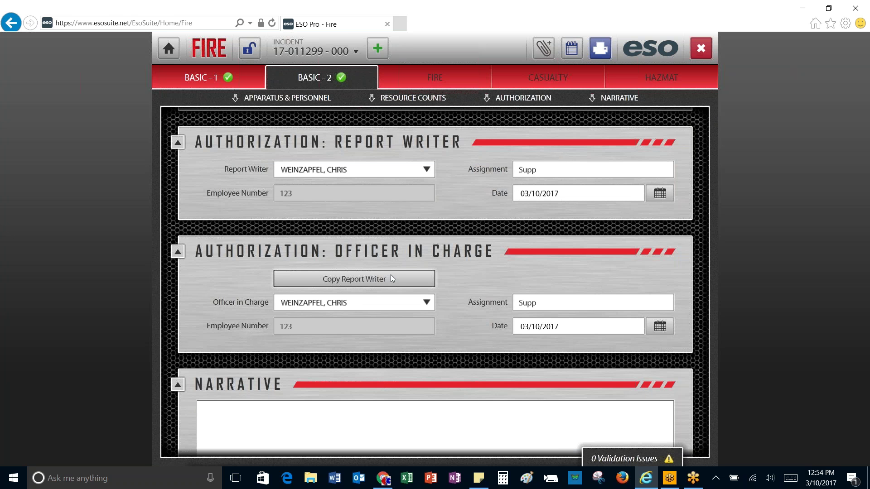
scroll(390, 275, down, 1)
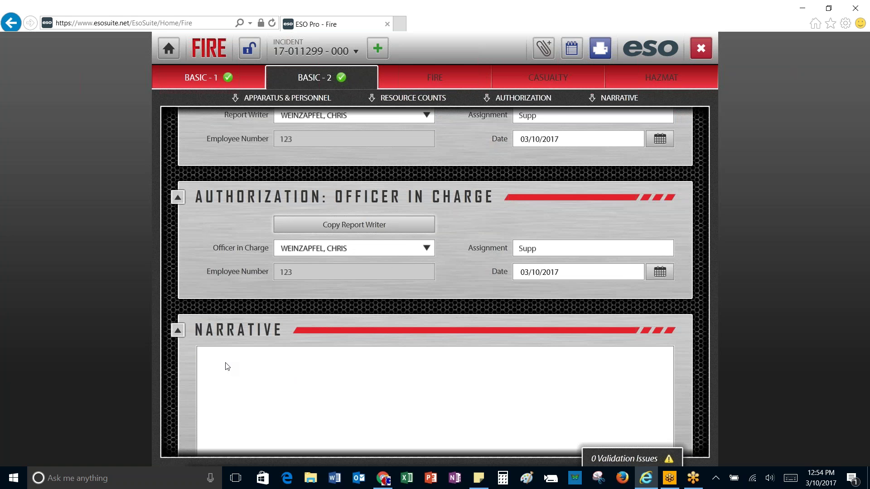
scroll(231, 365, down, 3)
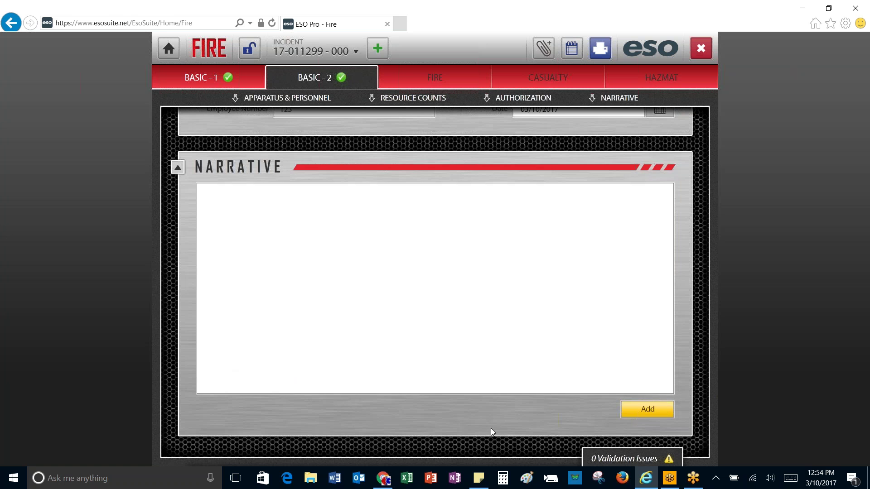
Step: Start a new narrative with the report writer's name and the date March 10, 2017
click(646, 404)
click(219, 223)
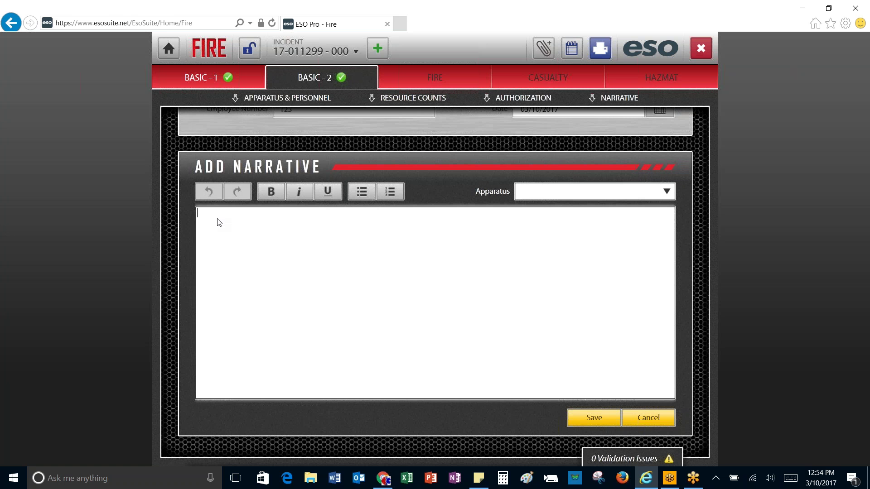
key(Return)
text(March )
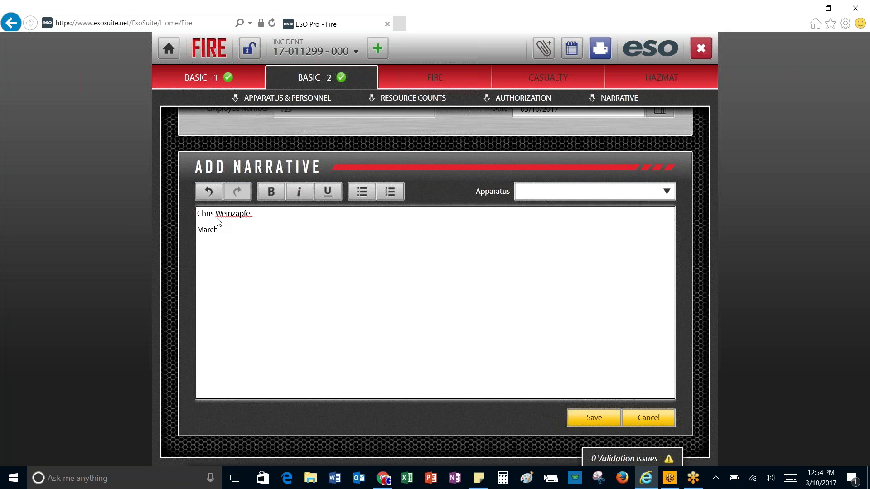
text(10, 2017)
Step: Add bullet notes 'Meter: QRAE' and 'Wind: Calm'
text(Meter)
text(:)
text( QRAE )
text(Wind:)
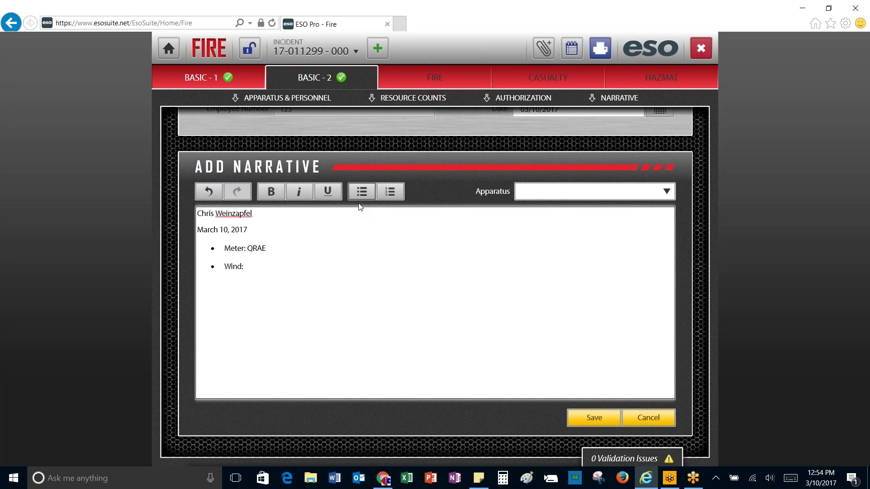
text(Ca)
key(BackSpace)
key(BackSpace)
text(Calm)
click(363, 193)
click(362, 192)
Step: Add the Caller bullet about the indicated location of the odor, correcting 'loaction' to 'location'
text(Caller: )
text(Indicati)
text(on)
key(BackSpace)
key(BackSpace)
key(BackSpace)
text(ed and loac)
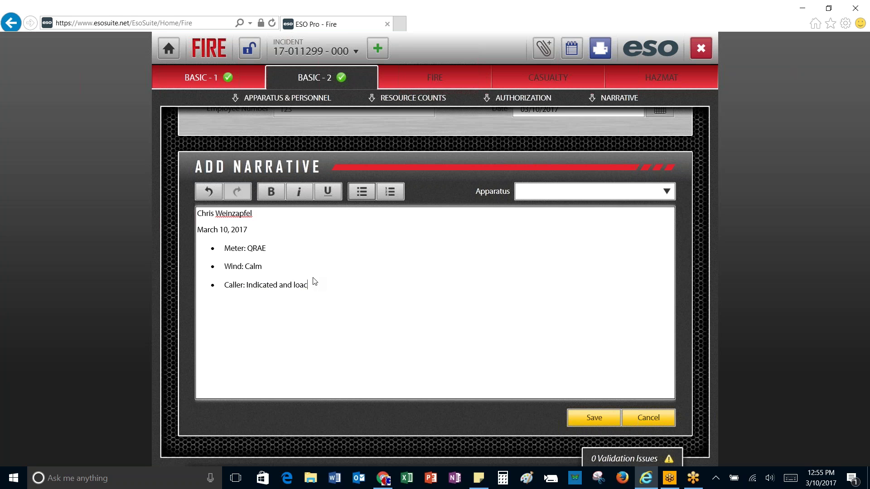
text(tion of the ode)
key(BackSpace)
text(or)
right_click(309, 286)
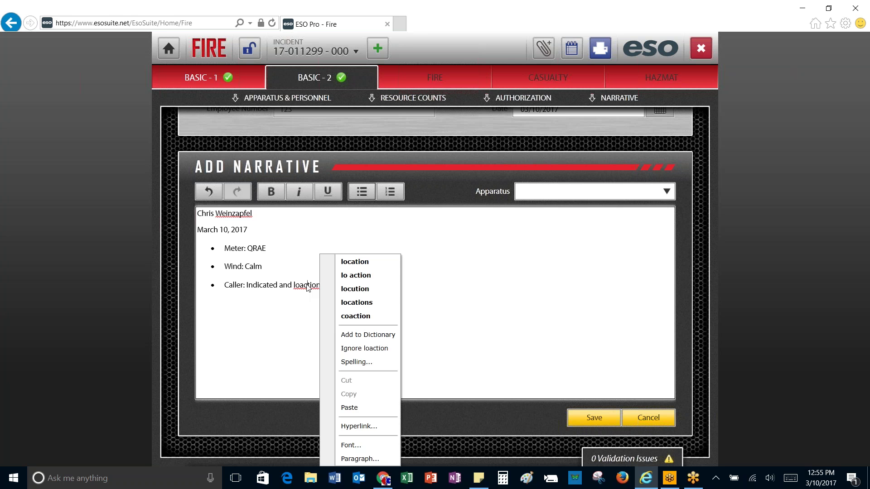
click(348, 262)
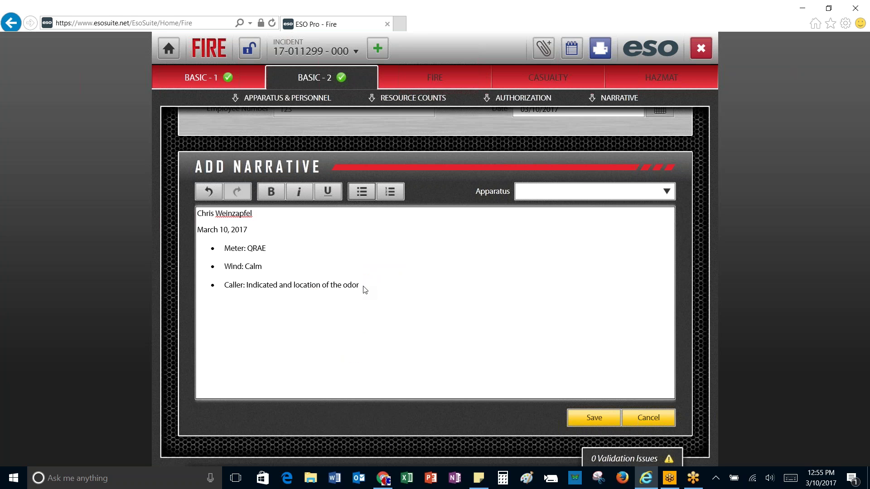
Step: Add 'Foliage: No dying vegetation noted in the area', fixing both misspellings
text(Foiage: No dying vegitation noted in the area)
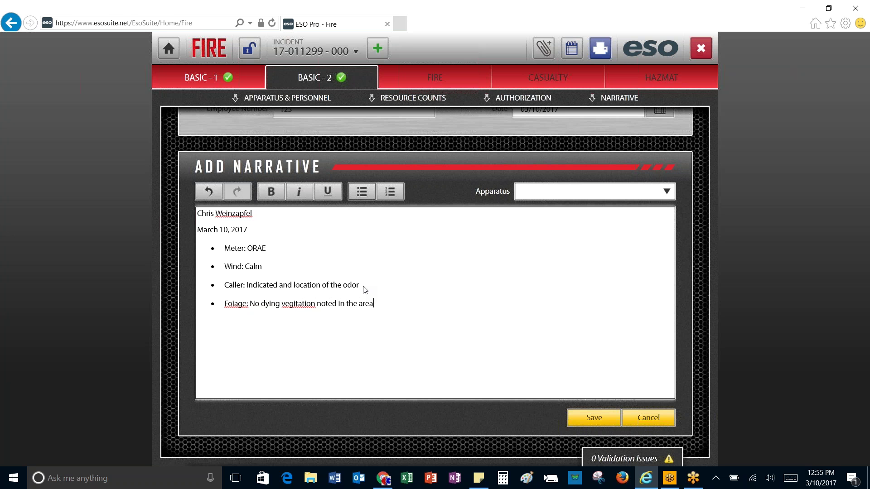
right_click(302, 309)
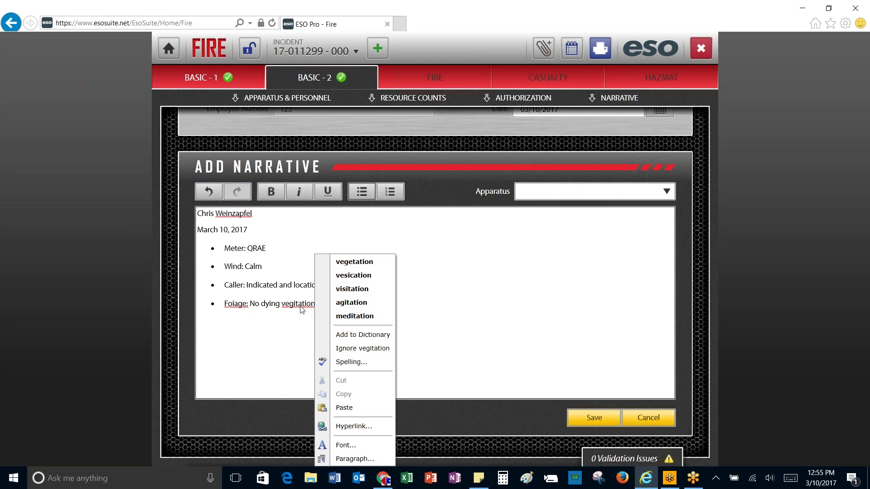
click(349, 267)
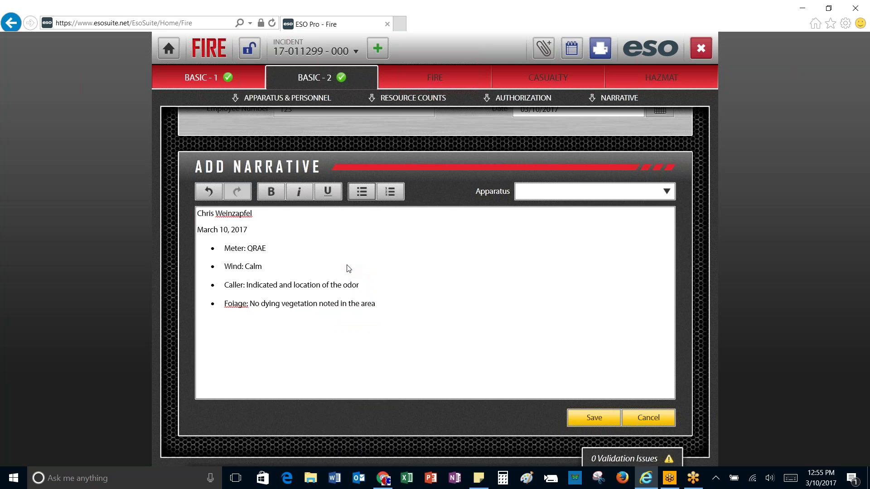
right_click(235, 304)
click(279, 262)
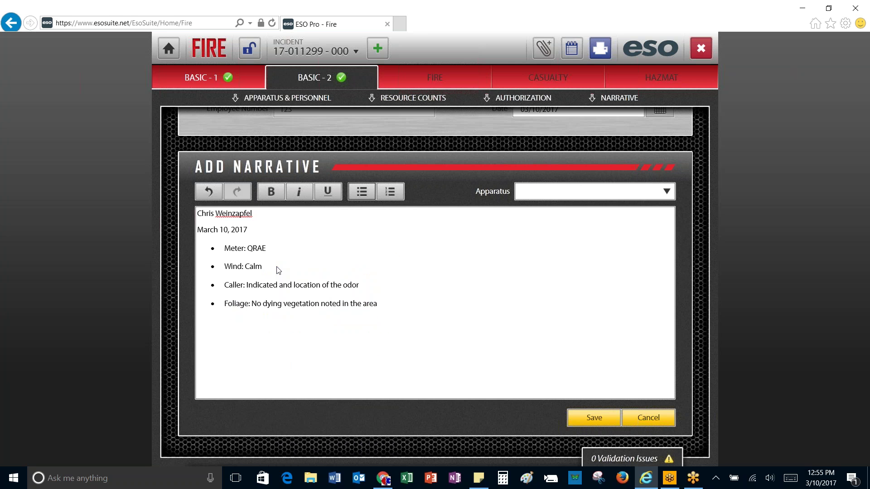
Step: End the bullet list and add the plain line 'Note this is the second call to this area.'
click(384, 317)
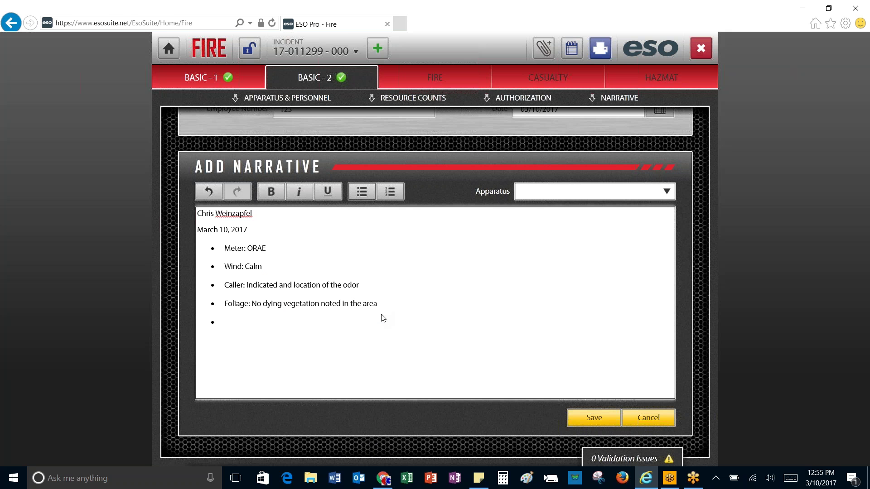
key(BackSpace)
key(BackSpace)
key(BackSpace)
text(Note this is the secon)
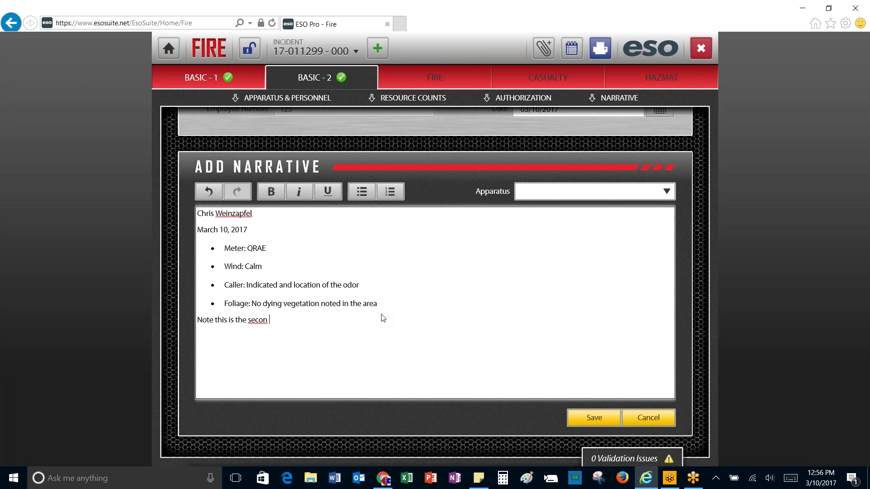
key(BackSpace)
text(d call to this area.)
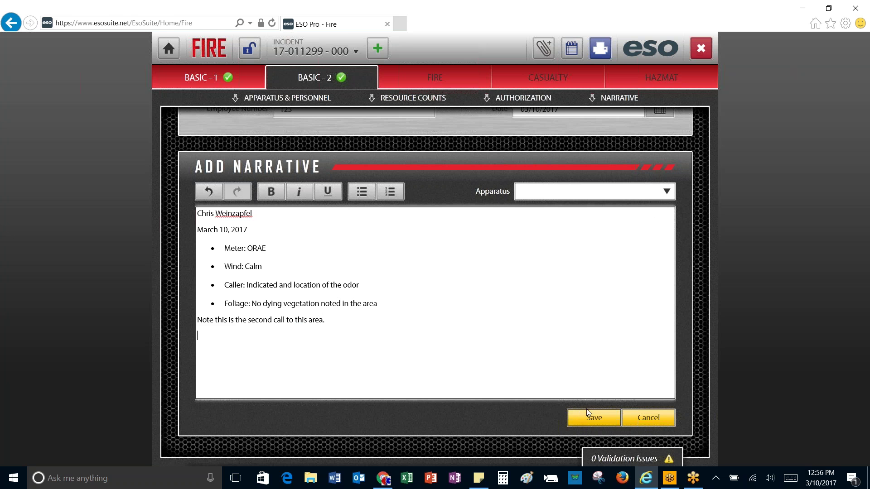
Step: Copy the whole narrative text, declining the clipboard access request
click(668, 190)
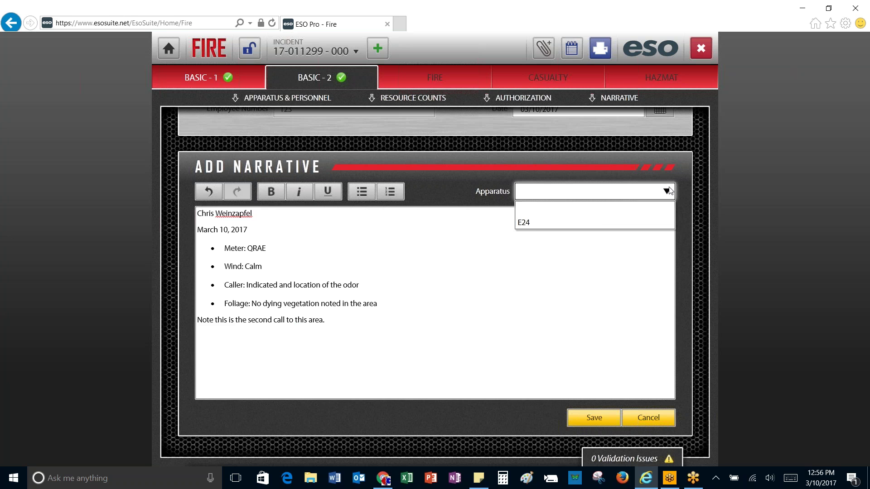
drag(334, 324, 197, 216)
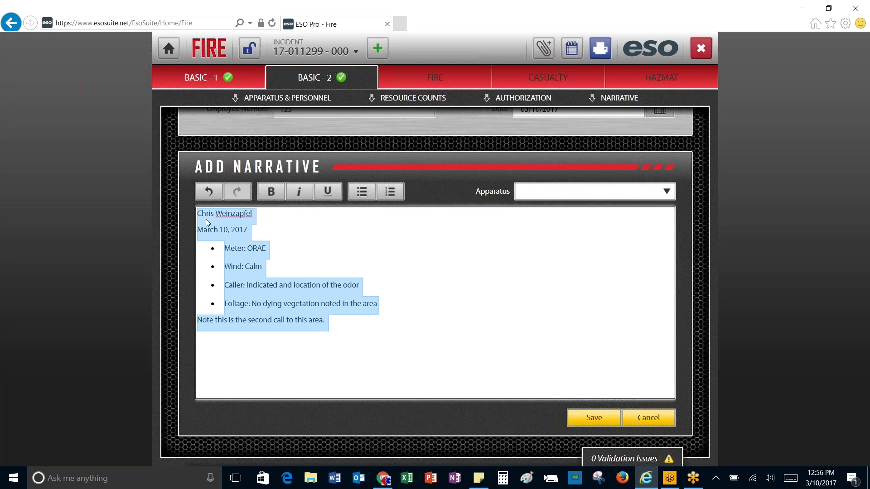
right_click(206, 219)
click(235, 240)
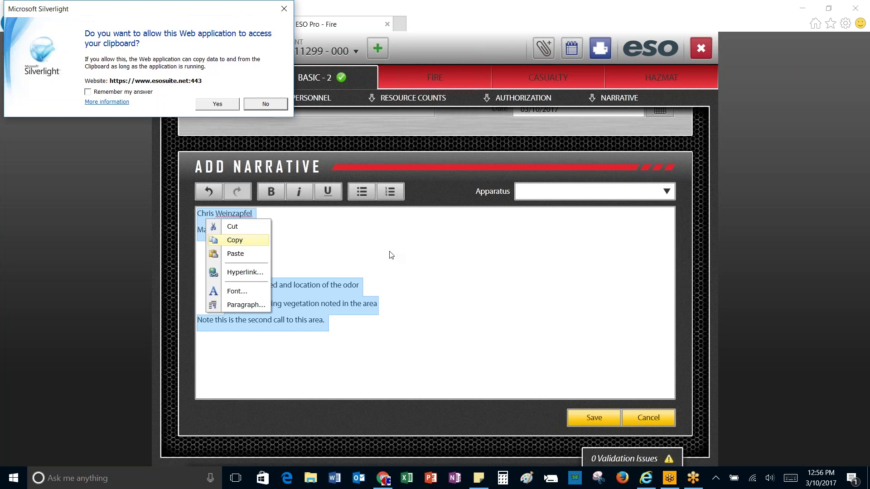
click(255, 105)
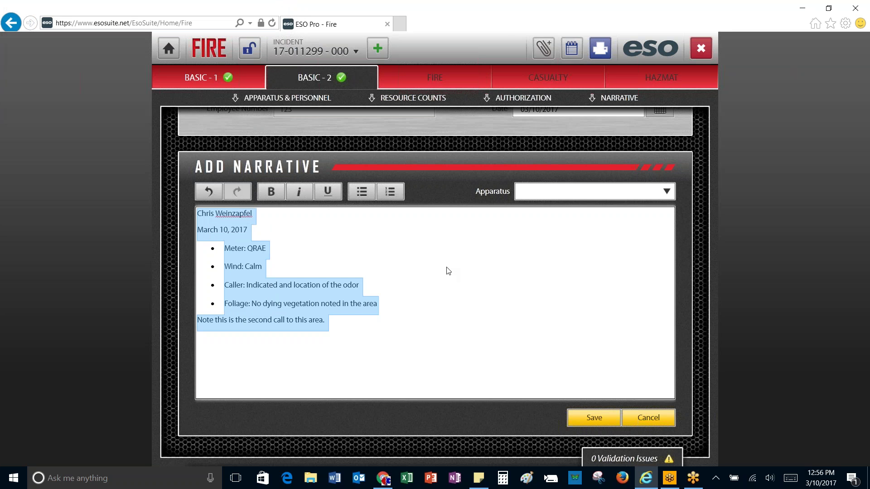
Step: Assign apparatus E24 to the narrative and save the entry
click(604, 191)
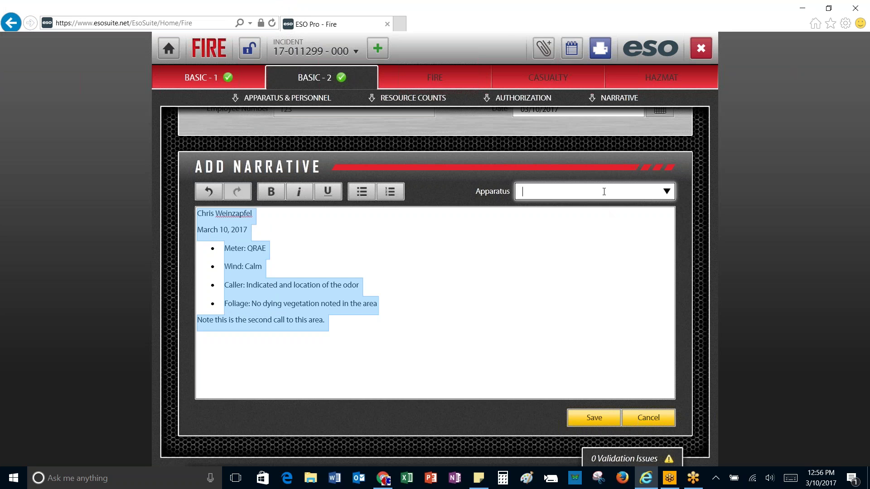
click(667, 191)
click(587, 223)
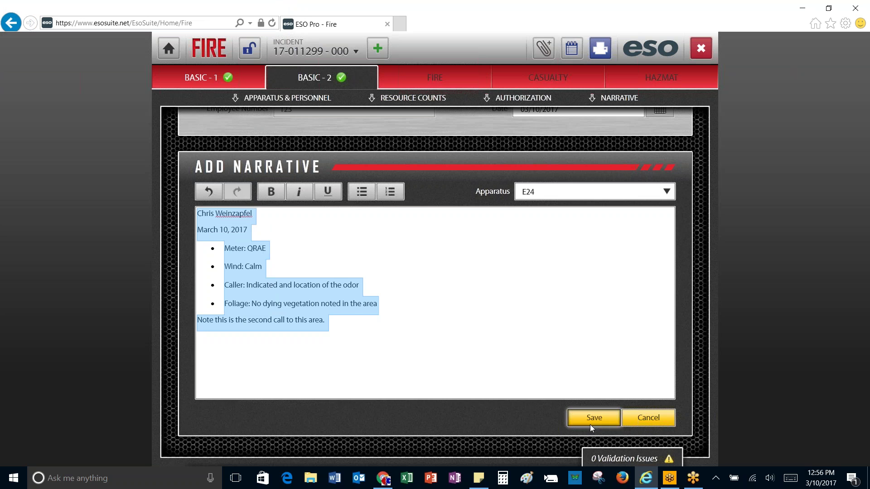
click(590, 425)
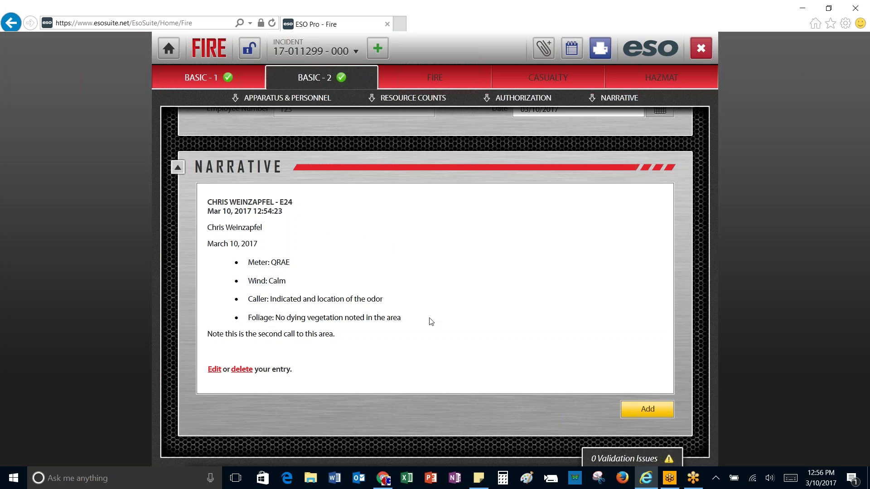
scroll(430, 322, down, 1)
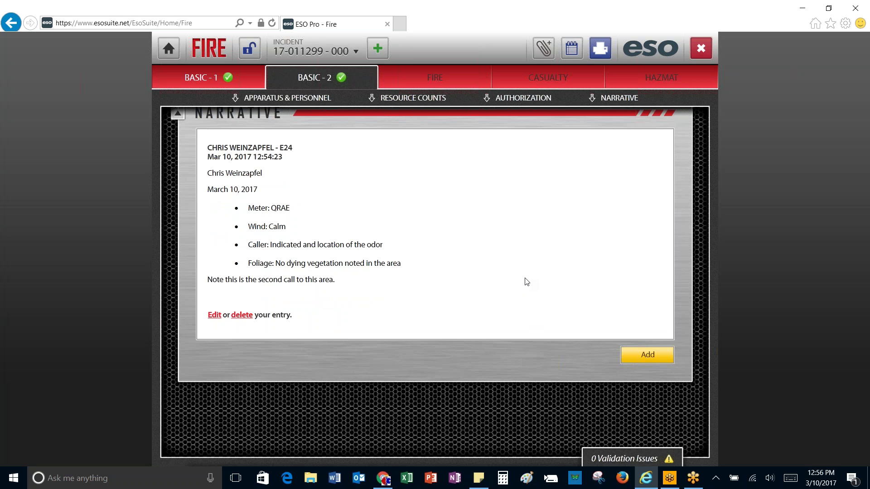
scroll(530, 276, up, 1)
scroll(531, 273, down, 2)
scroll(532, 272, up, 1)
scroll(536, 270, up, 1)
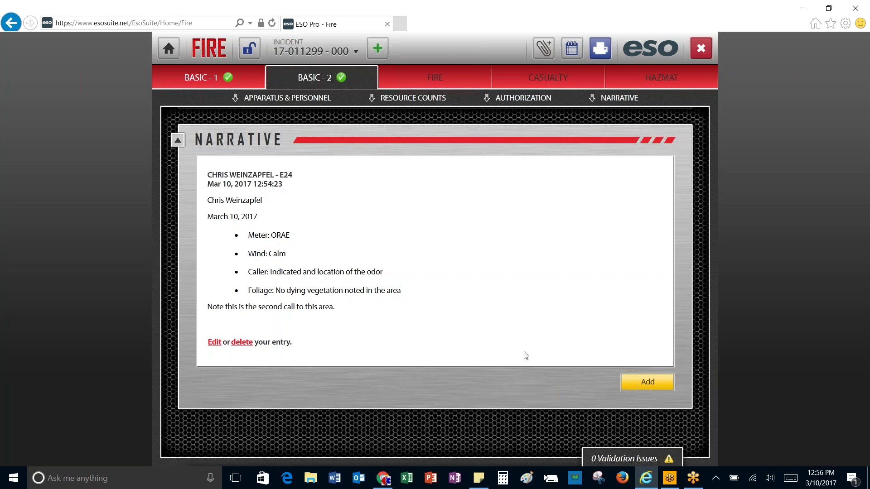
click(619, 460)
click(683, 126)
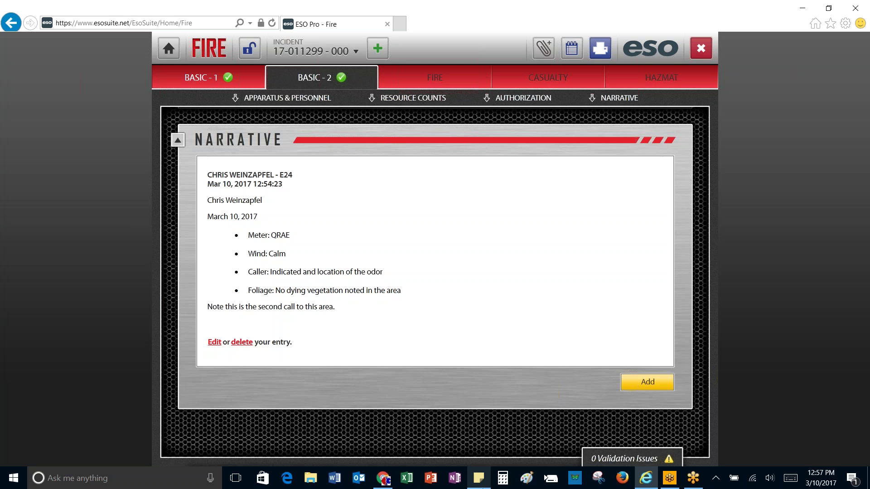
mouse_move(482, 488)
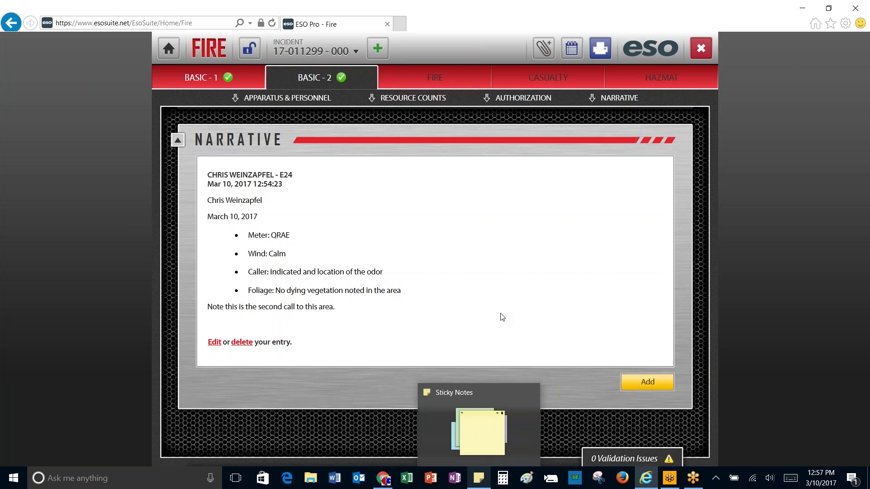
click(229, 78)
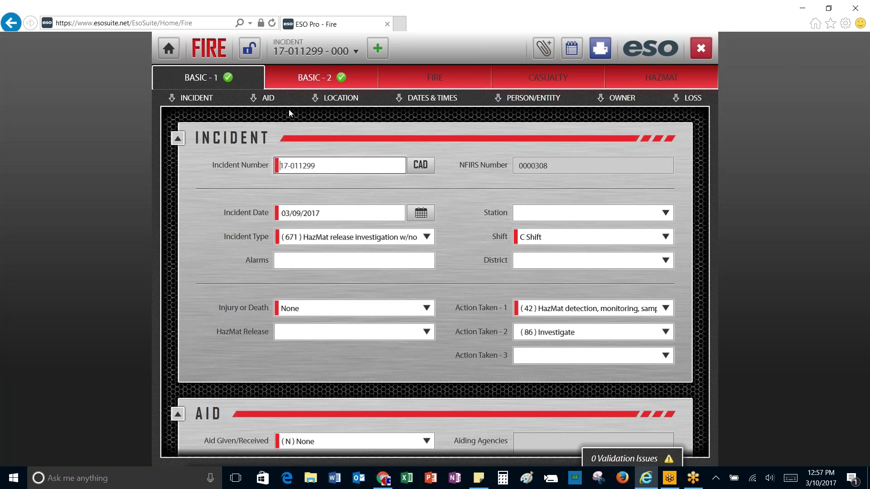
Step: Set Incident Type via (1) Fire > (11) Structure Fire > (111) Building fire
click(222, 78)
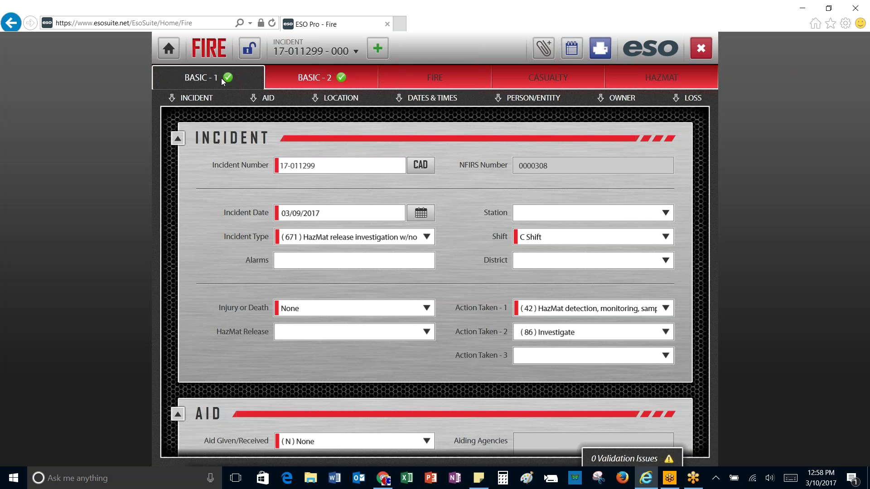
scroll(248, 181, up, 2)
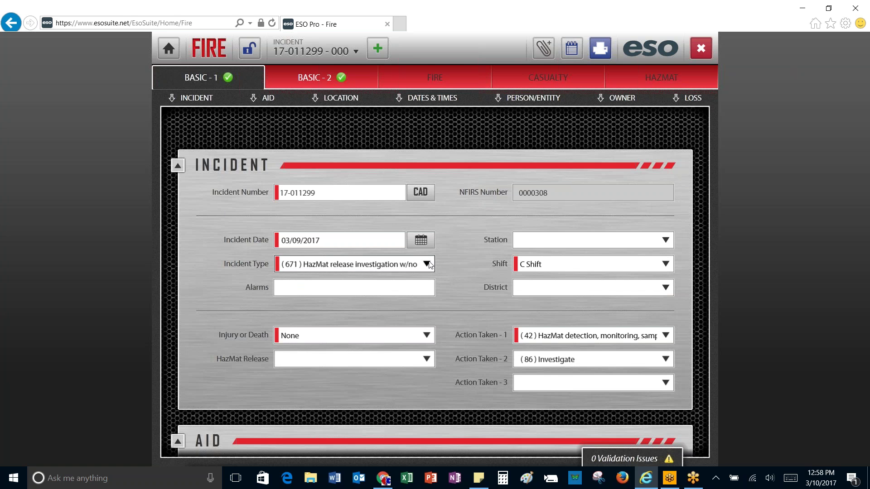
click(350, 267)
click(289, 296)
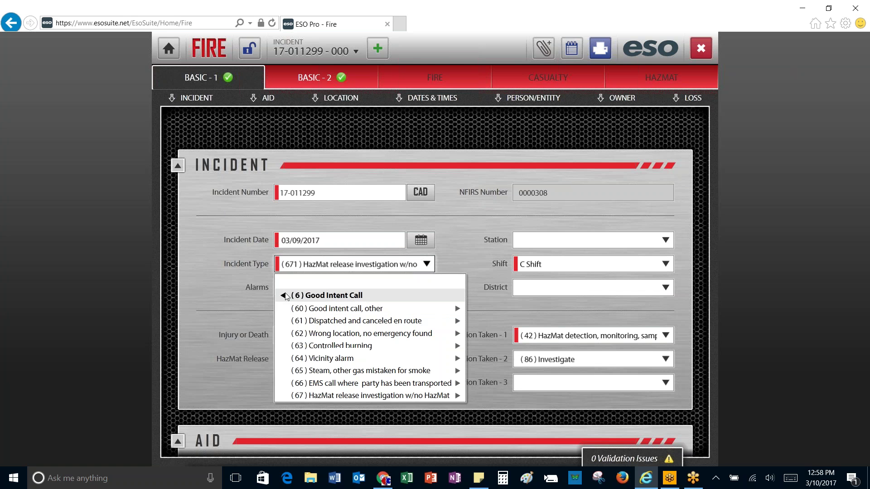
click(284, 296)
click(290, 293)
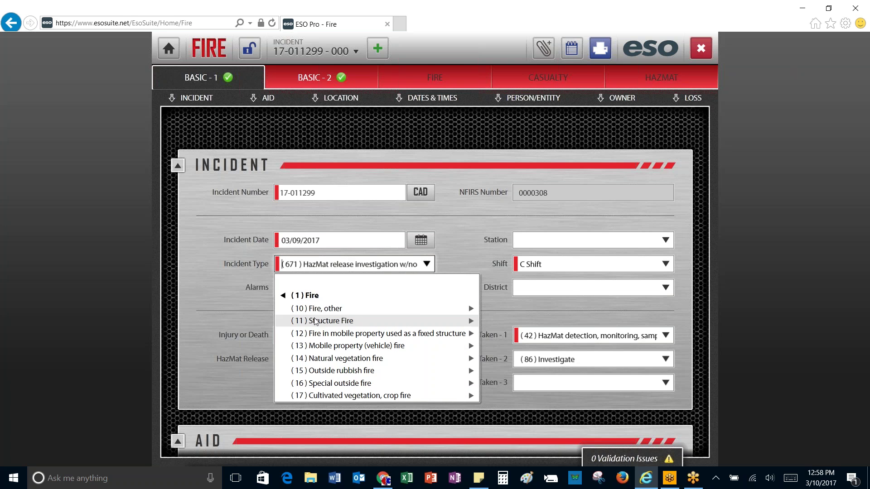
click(316, 321)
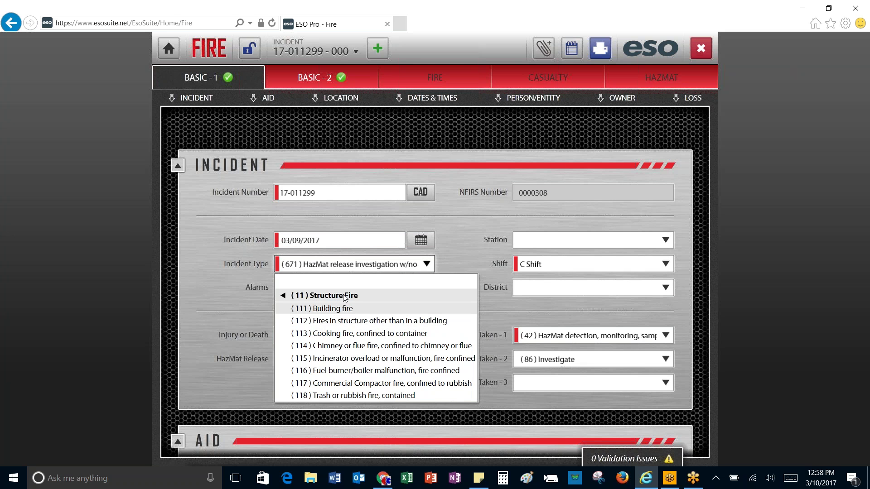
click(339, 312)
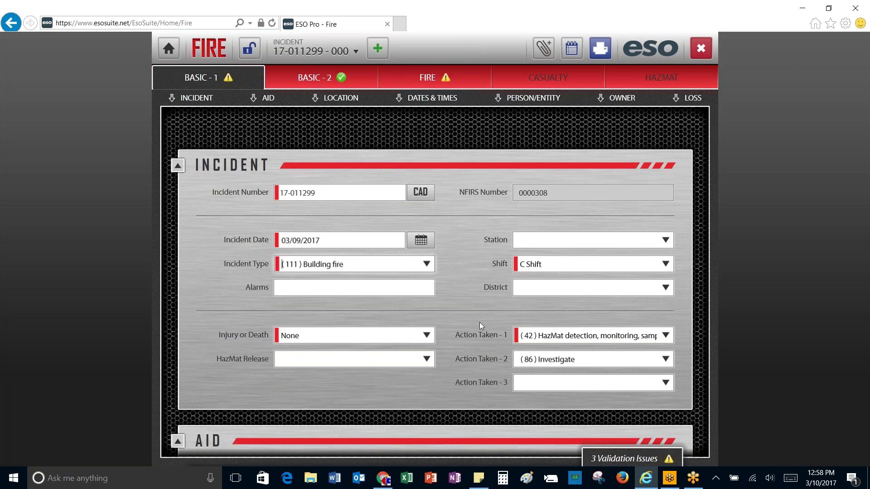
Step: Set Injury or Death to Fire Service Injury or Death, replacing an initial Civilian Injury or Death choice
scroll(480, 323, down, 2)
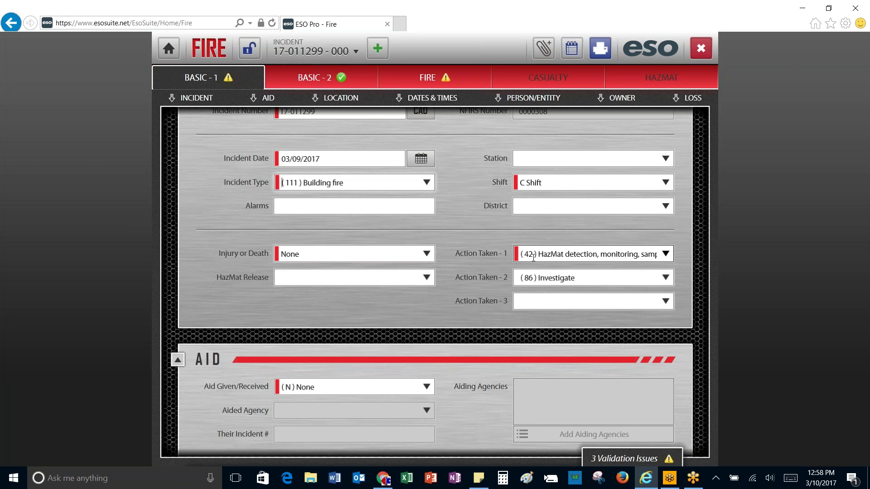
click(431, 255)
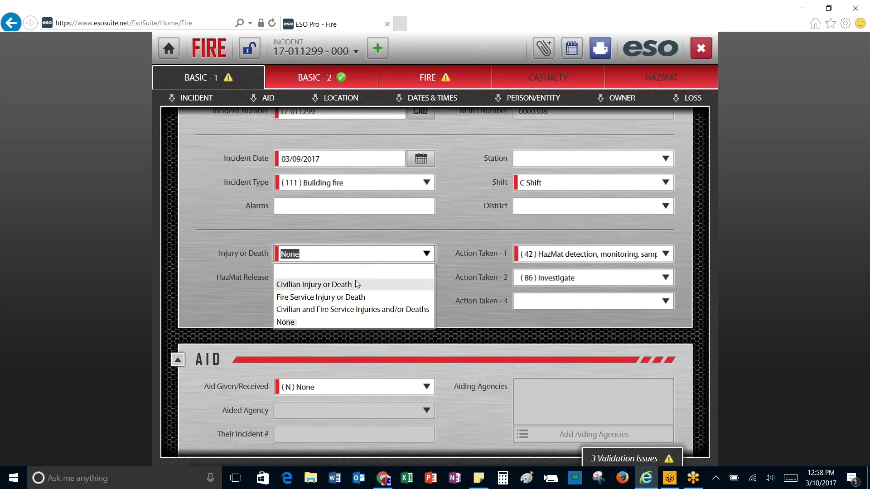
click(468, 248)
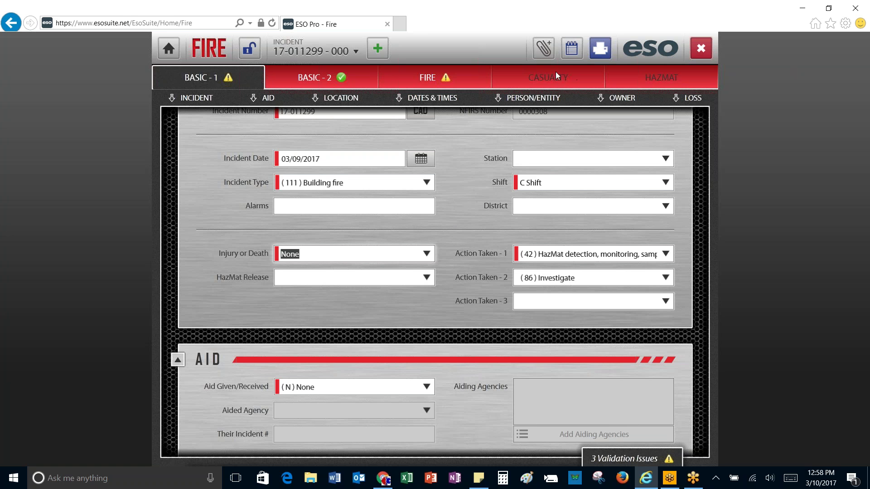
click(530, 75)
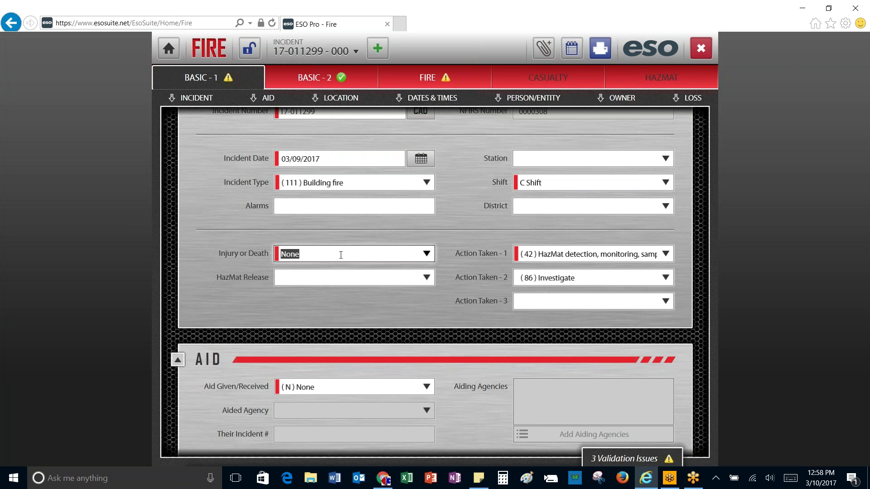
click(427, 253)
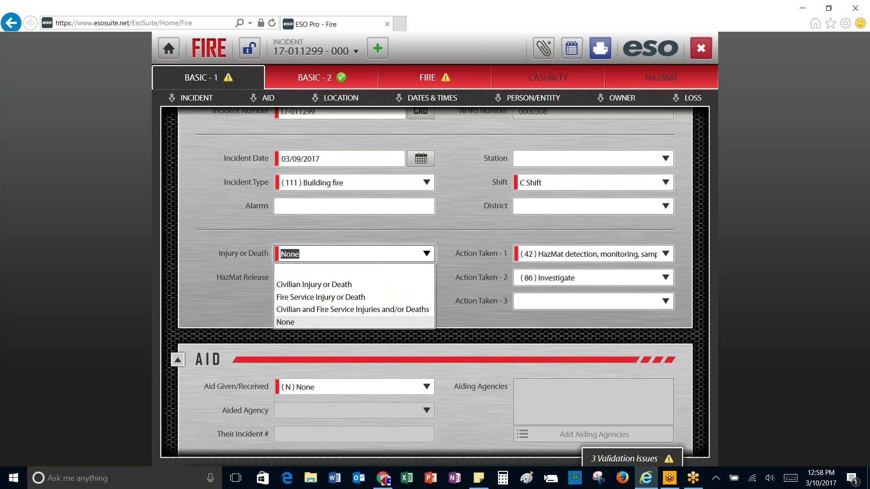
click(338, 285)
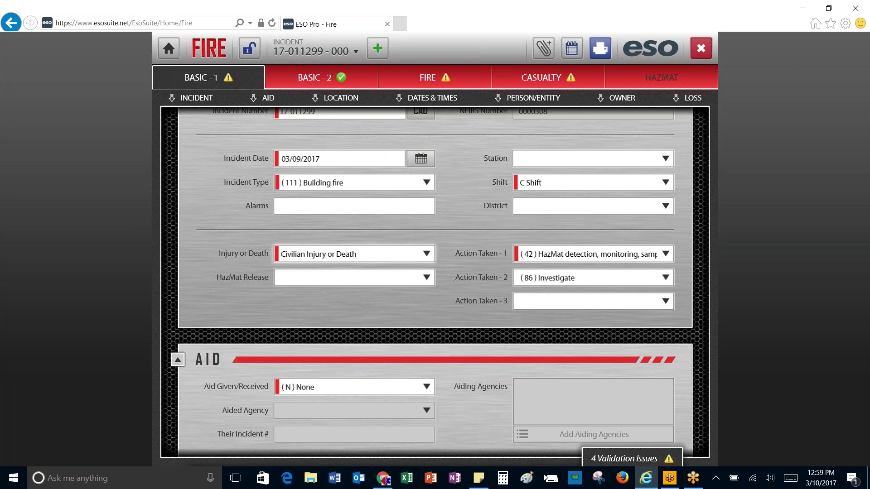
click(427, 254)
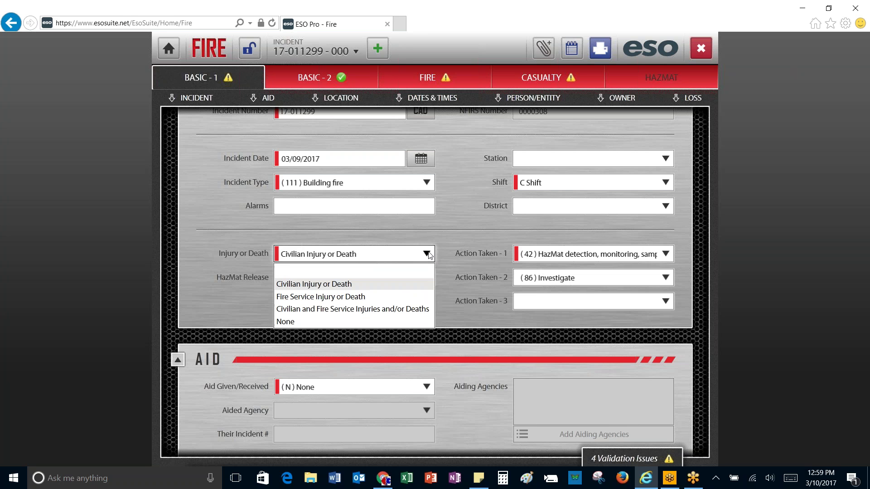
click(361, 297)
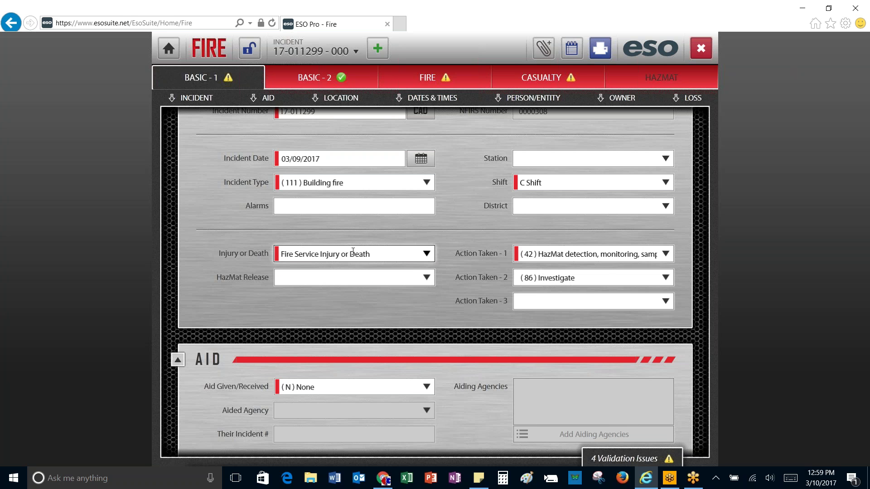
click(429, 255)
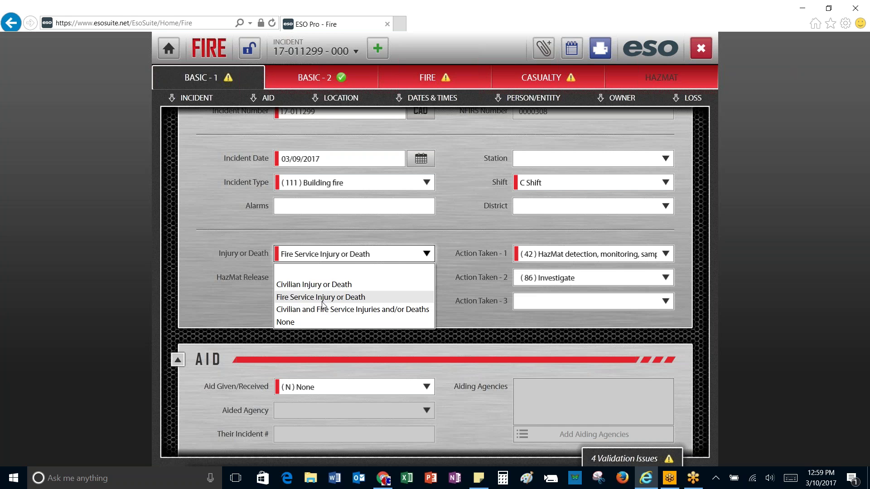
click(475, 255)
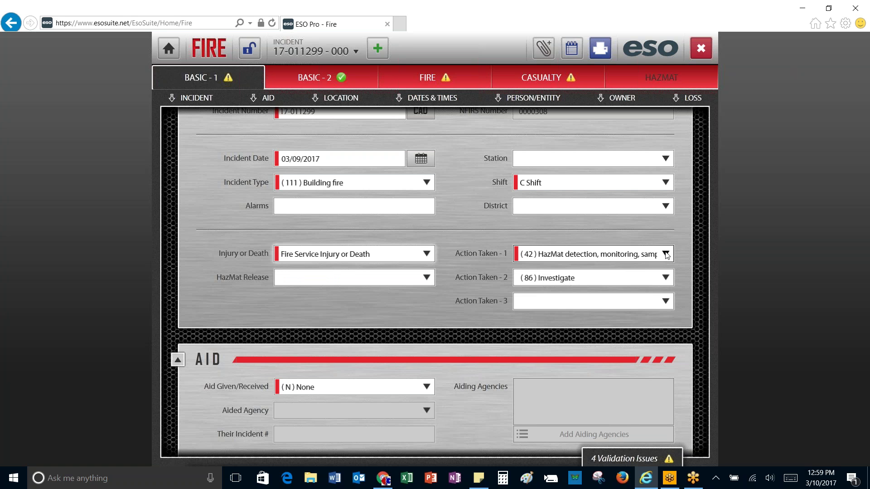
Step: Browse the Fire Control or Extinguishment action codes for the first and second actions taken
click(665, 253)
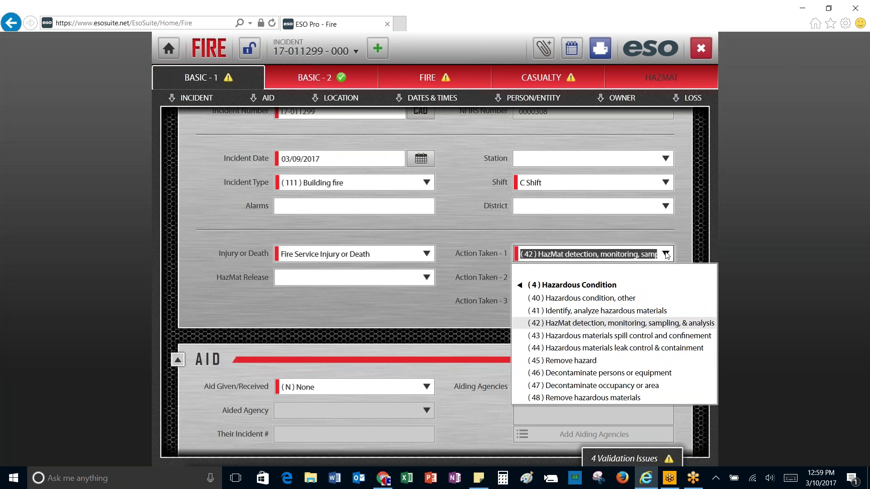
click(523, 286)
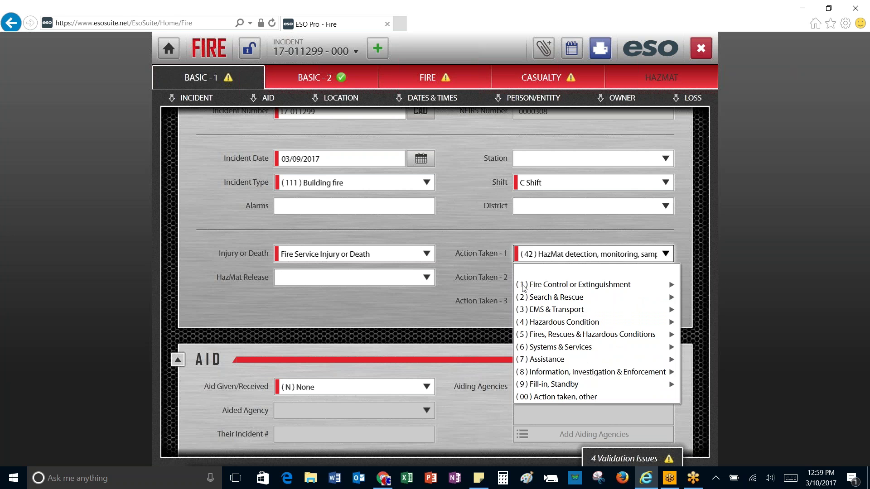
click(556, 286)
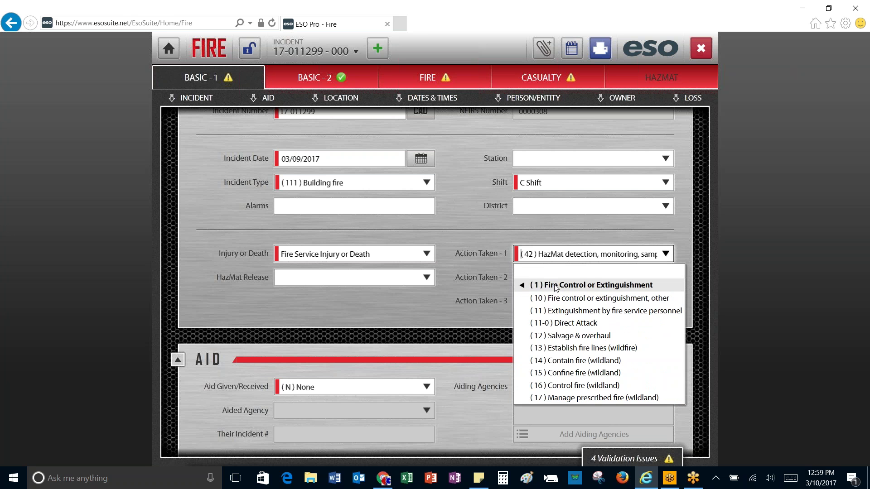
click(557, 311)
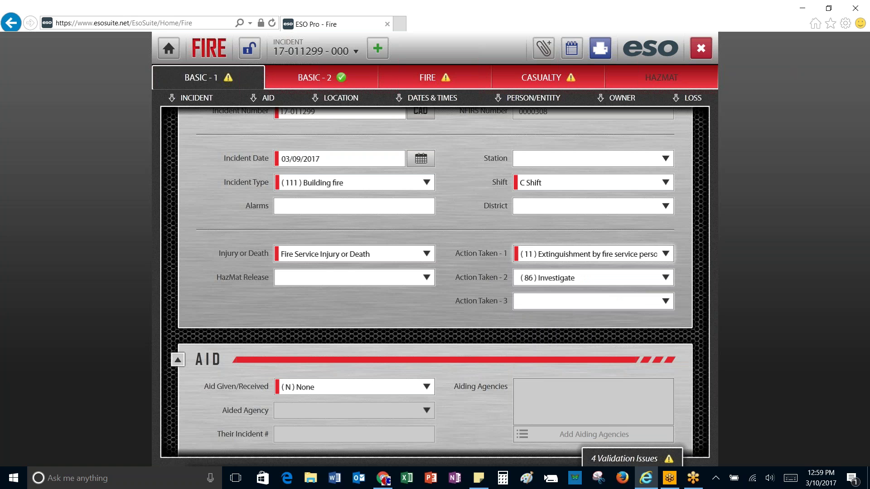
click(664, 278)
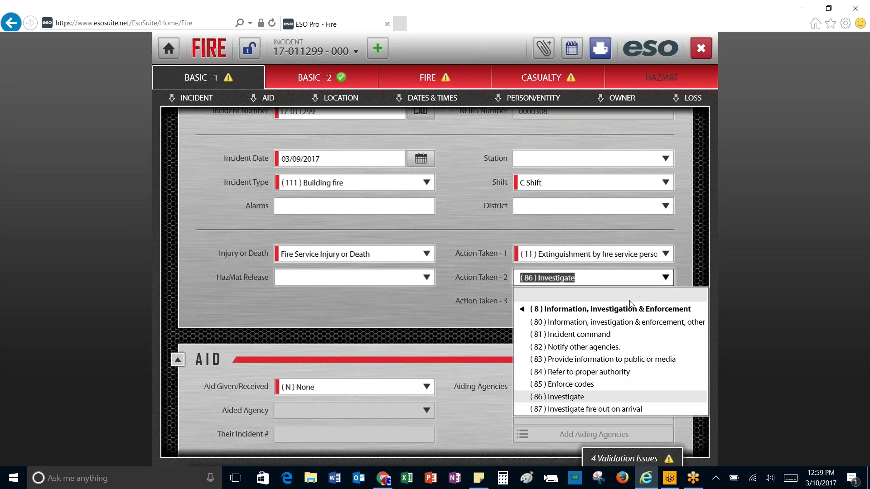
click(524, 310)
click(544, 298)
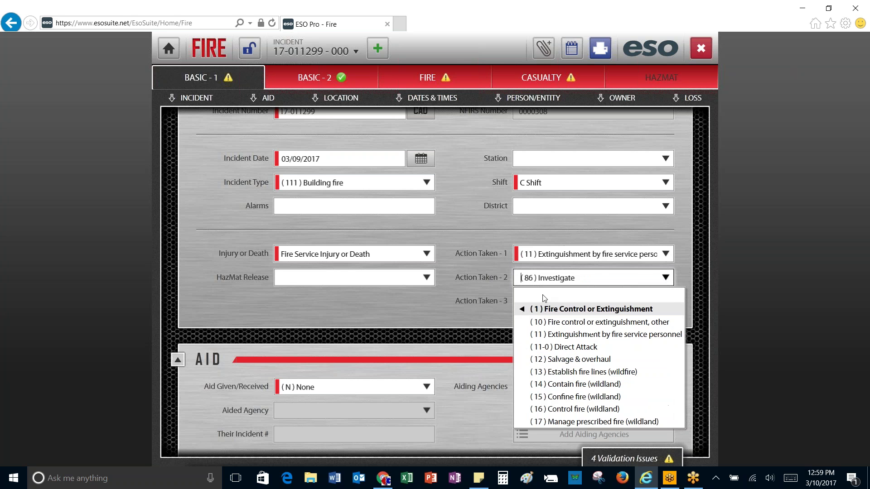
click(521, 278)
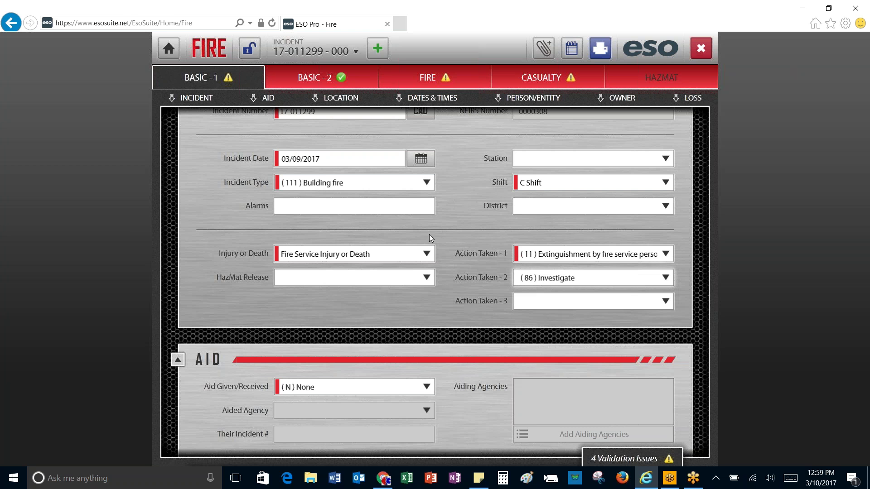
click(582, 257)
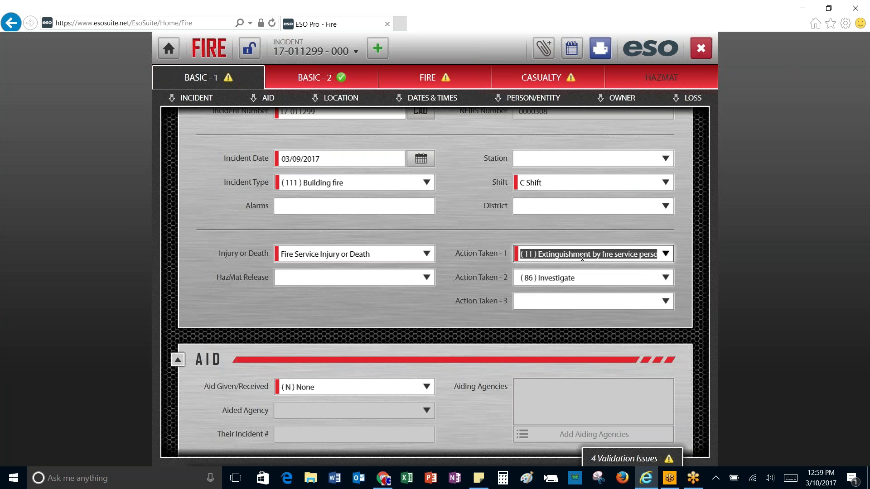
Step: Confirm the incident type stays Building fire
click(666, 253)
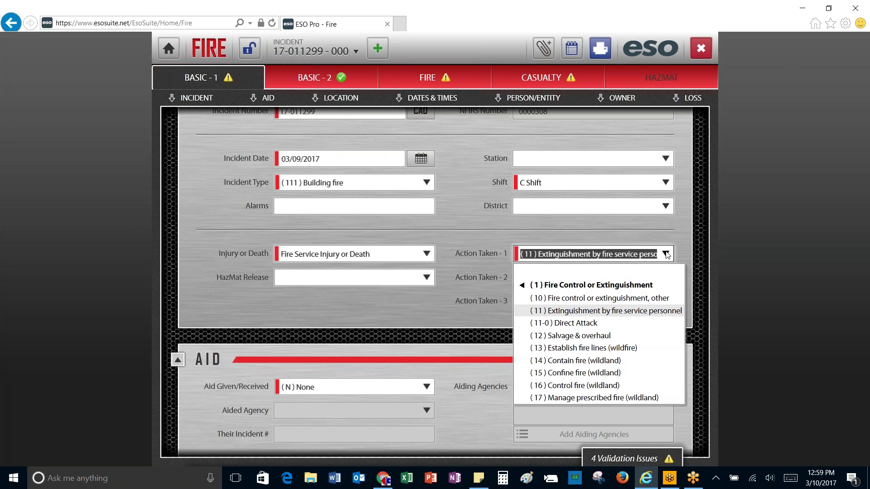
click(521, 285)
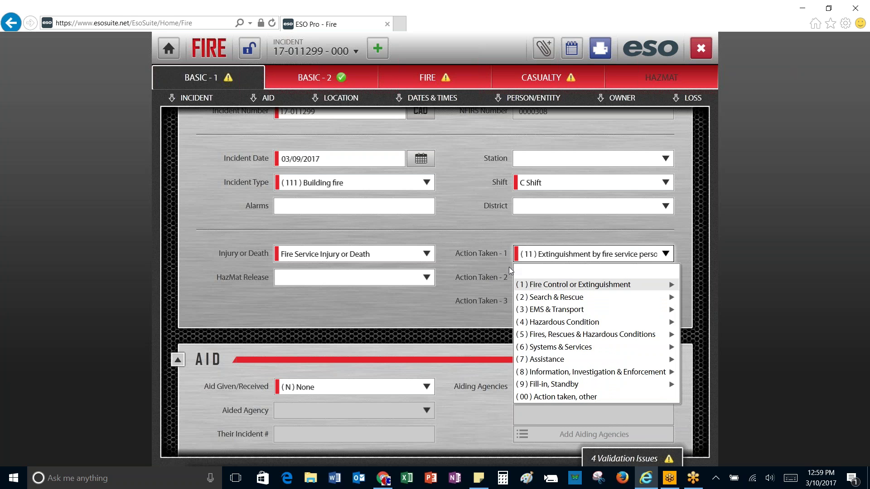
click(425, 184)
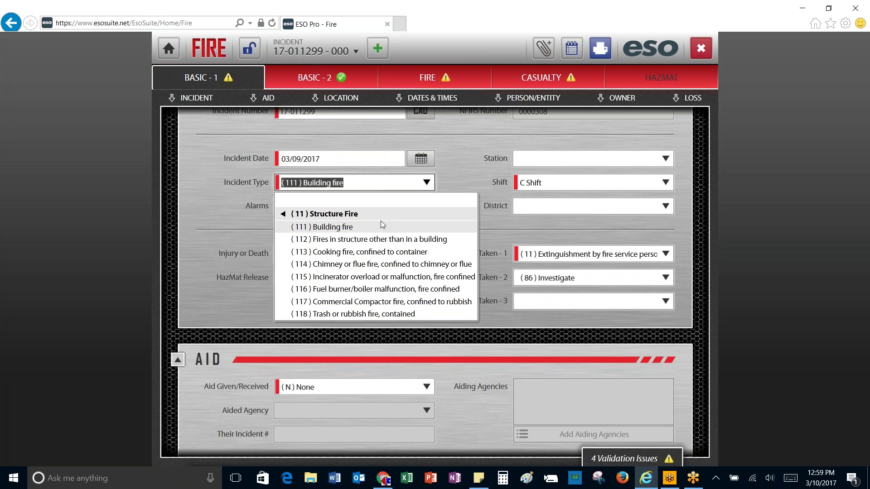
click(347, 227)
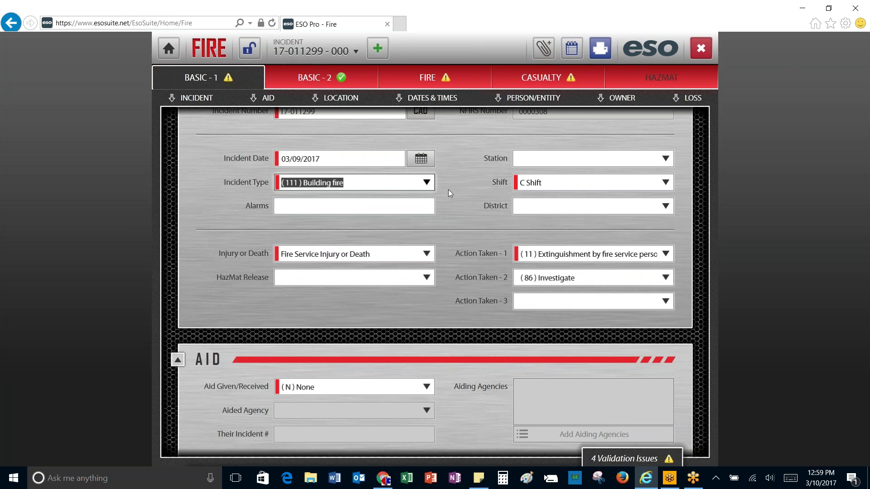
Step: Set Action Taken 1 to (11-0) Direct Attack and verify it
click(666, 255)
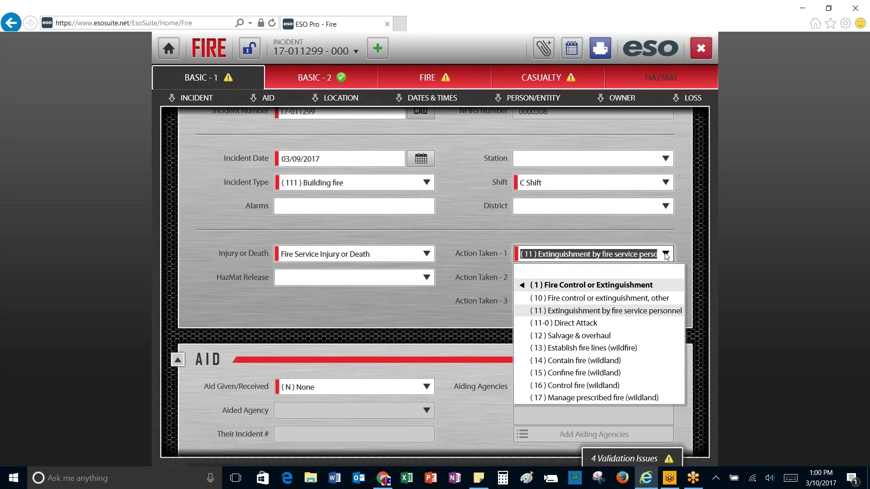
click(594, 322)
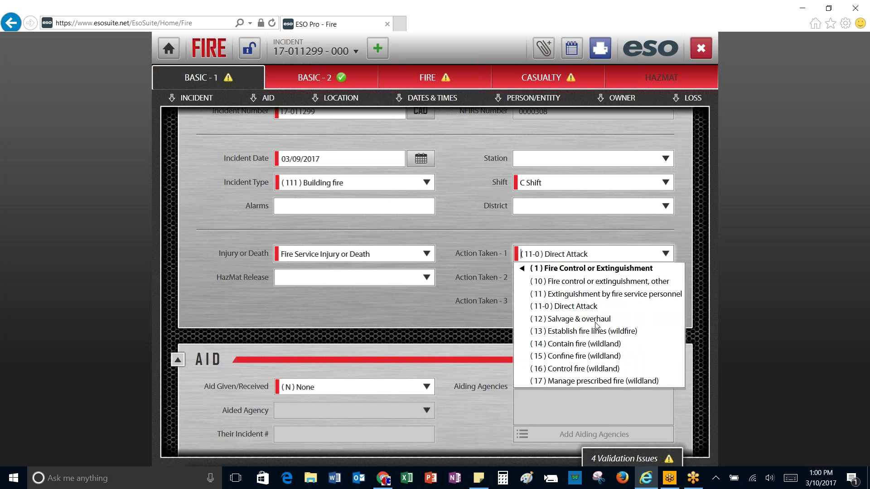
click(666, 255)
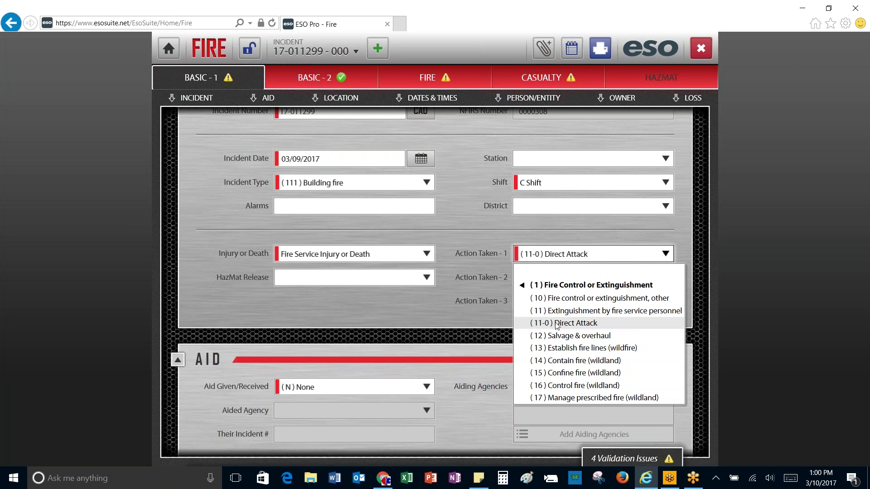
click(590, 323)
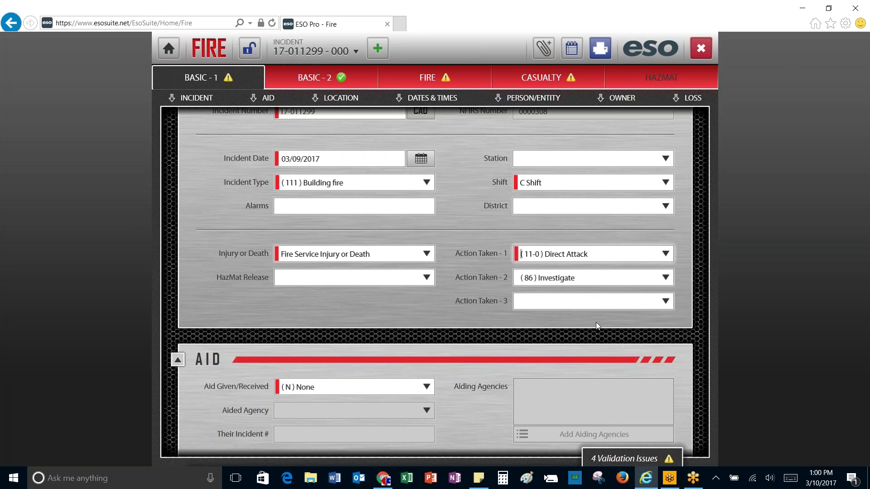
click(666, 278)
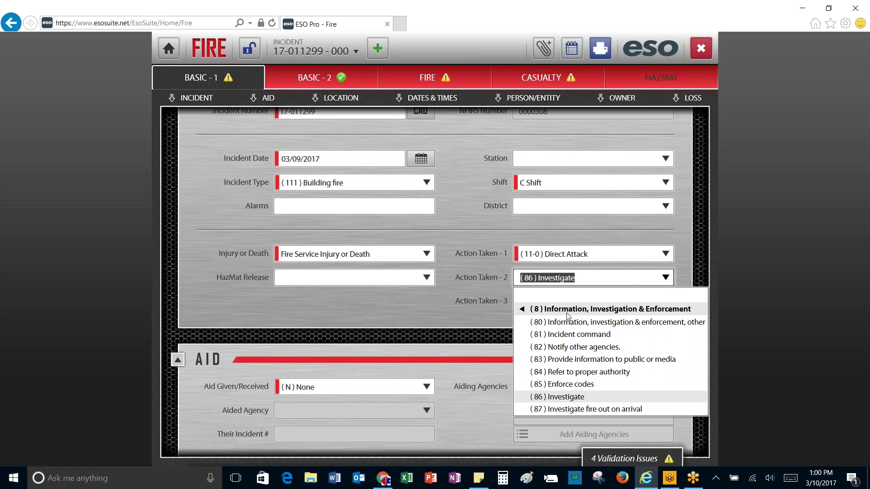
Step: Replace Action Taken 2's Investigate with (12) Salvage & overhaul by filtering on 'SA'
click(519, 310)
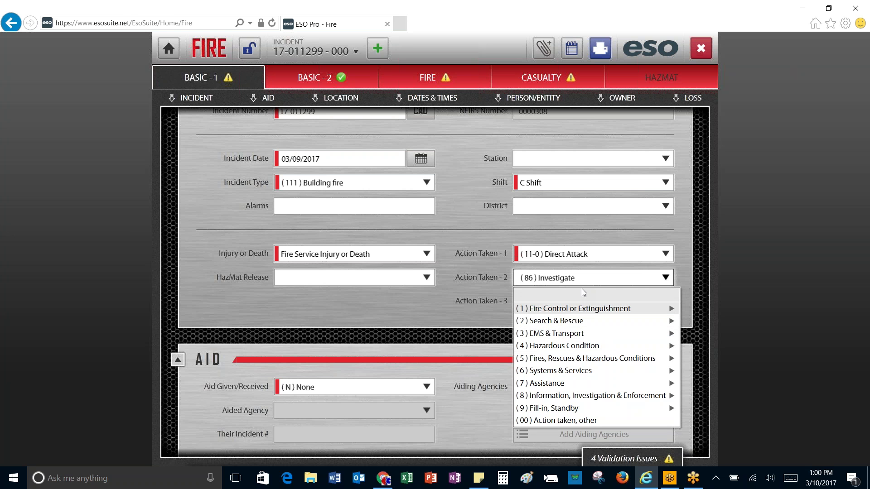
click(650, 272)
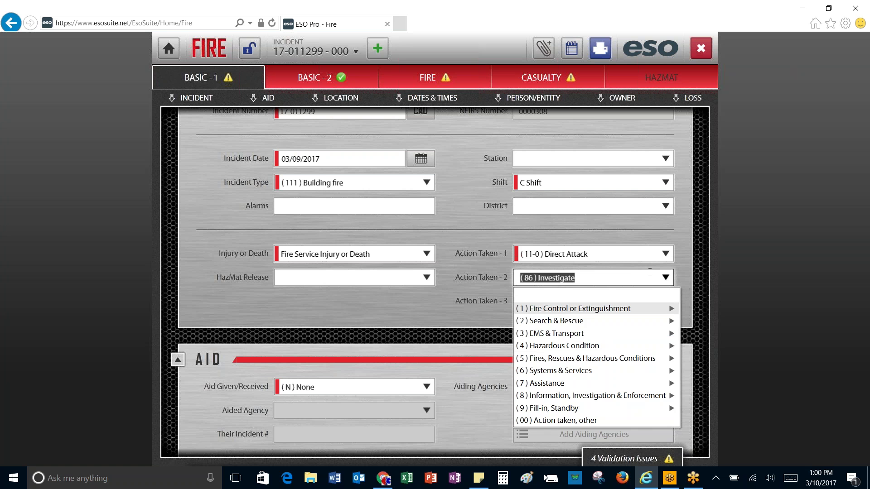
text(SA)
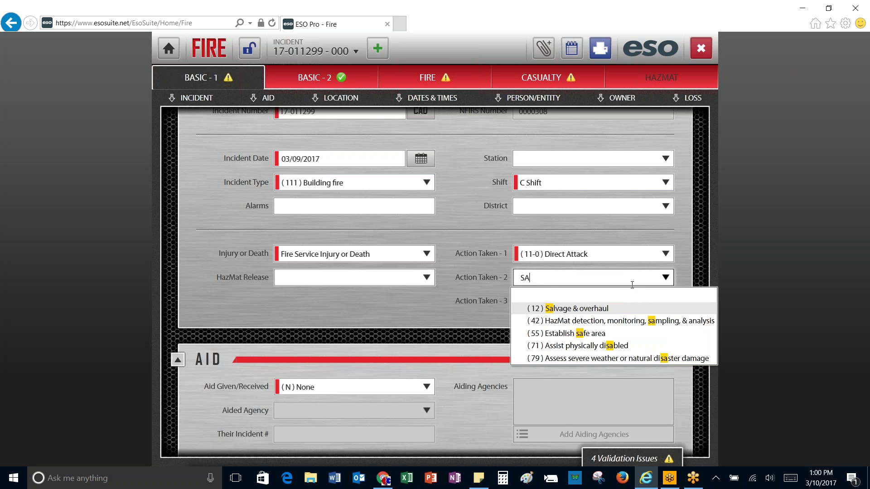
click(591, 309)
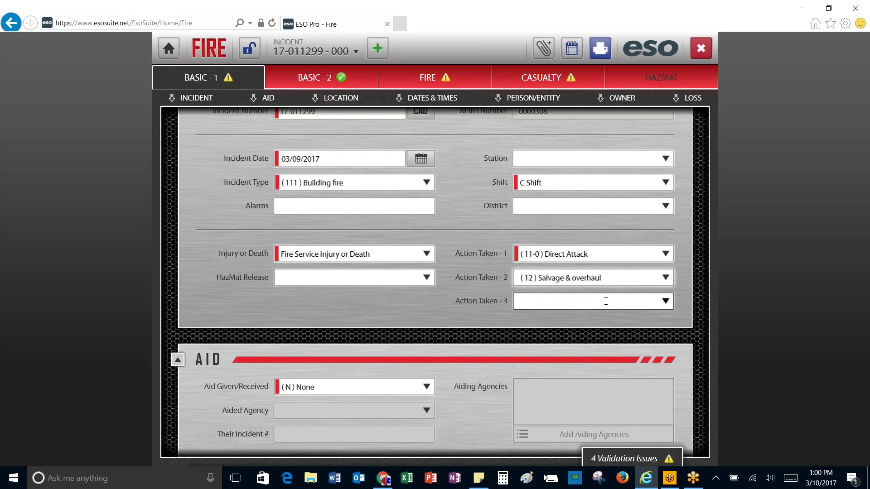
click(668, 278)
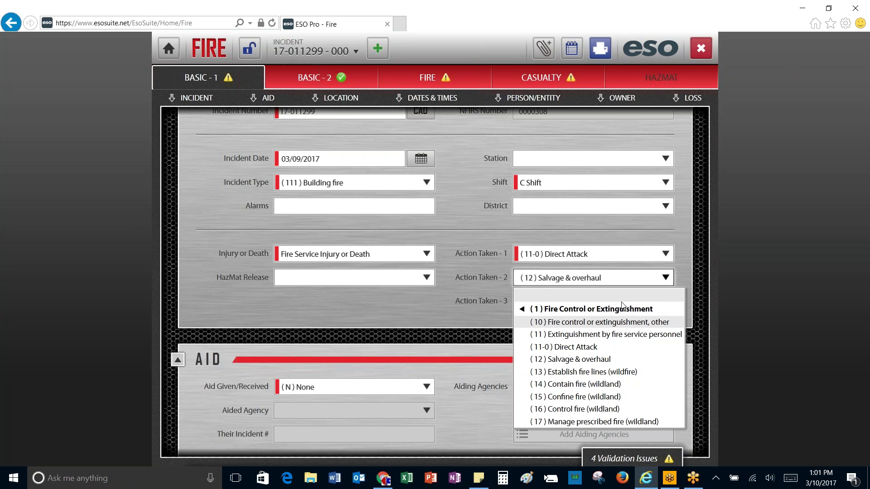
Step: Search 'vent' in Action Taken 3 and select (51) Ventilate
click(684, 279)
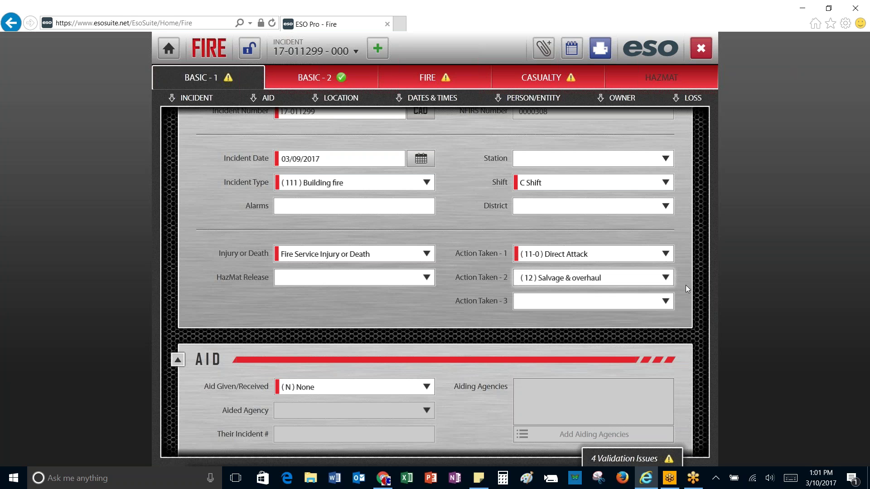
click(647, 299)
text(vent)
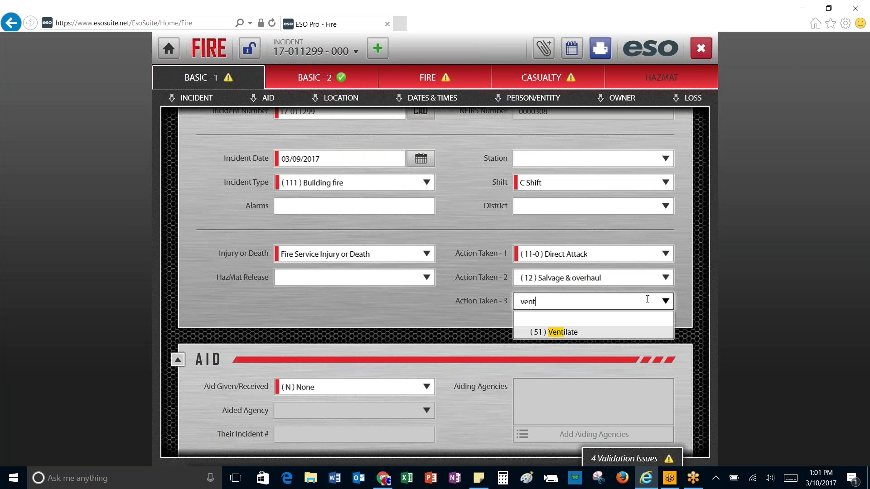
click(615, 334)
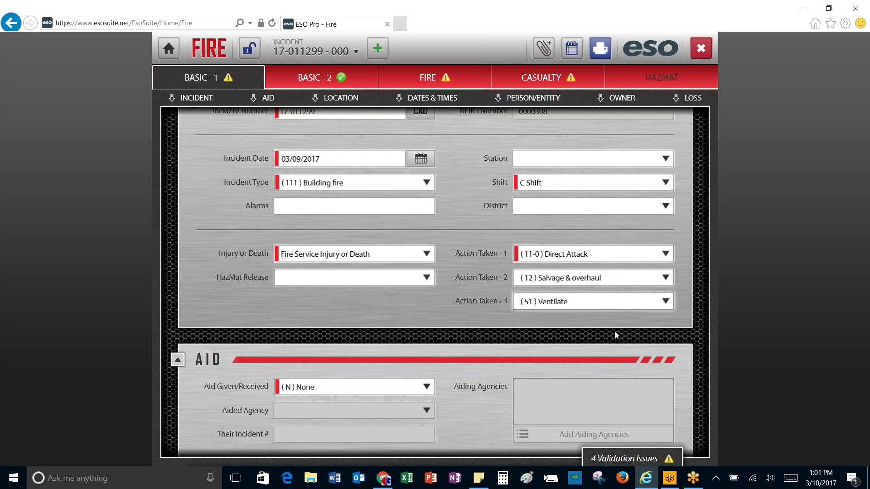
click(521, 301)
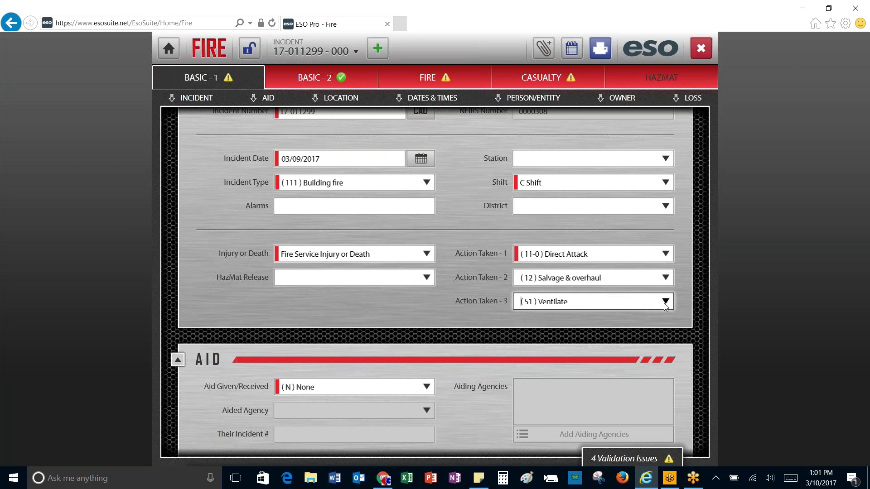
click(426, 183)
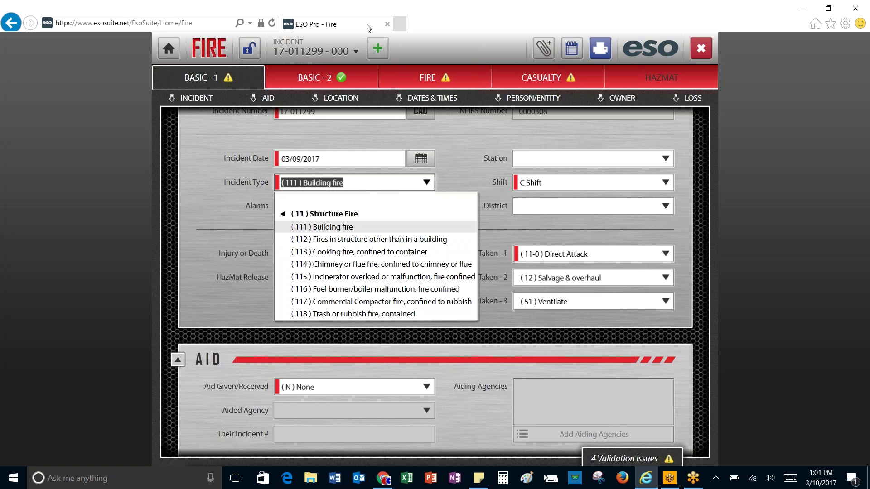
Step: Leave the incident type at (111) Building fire and scroll down to the Location section
click(501, 226)
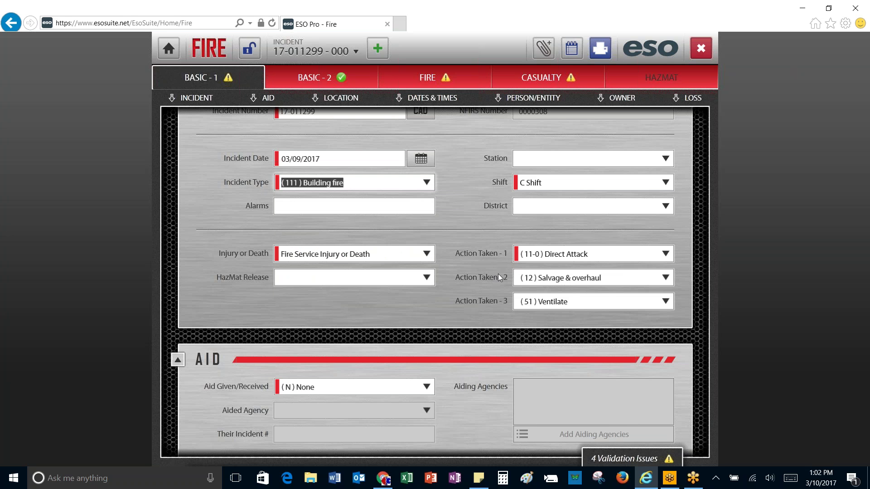
scroll(500, 274, down, 3)
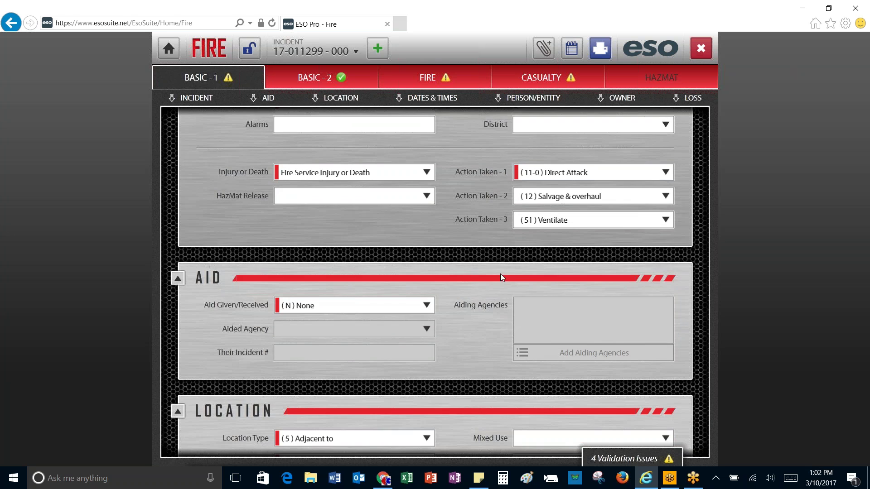
scroll(468, 282, down, 2)
scroll(469, 282, down, 2)
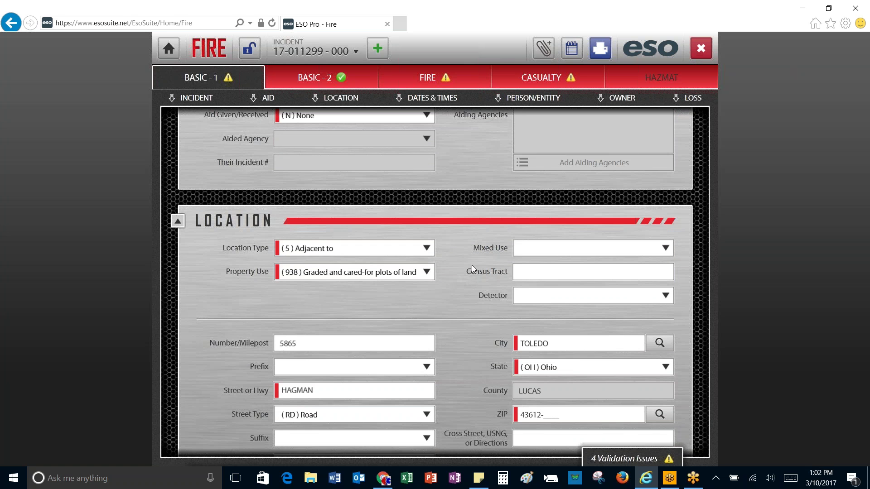
Step: Set Location Type to (1) Street address and clear the existing Property Use value
click(426, 250)
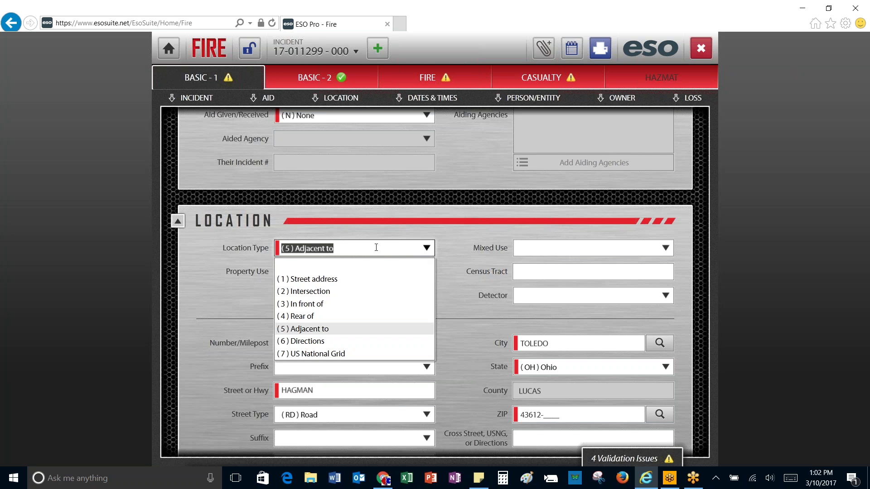
click(320, 279)
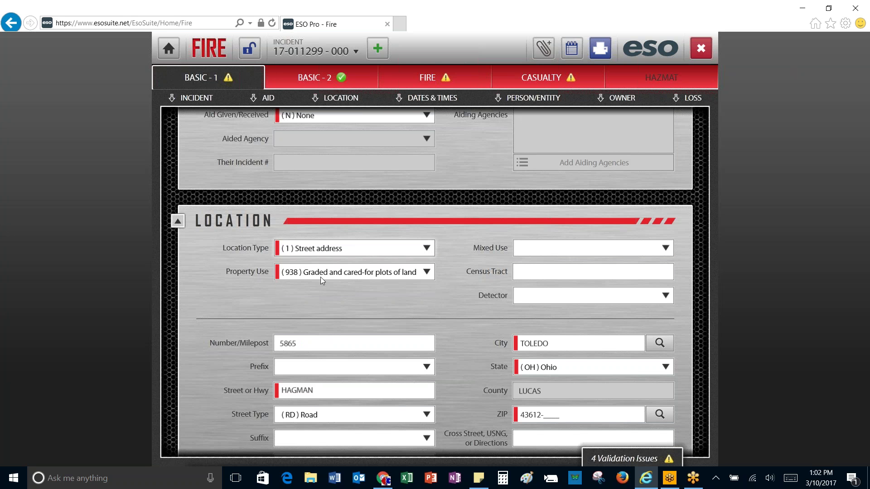
click(425, 273)
click(426, 274)
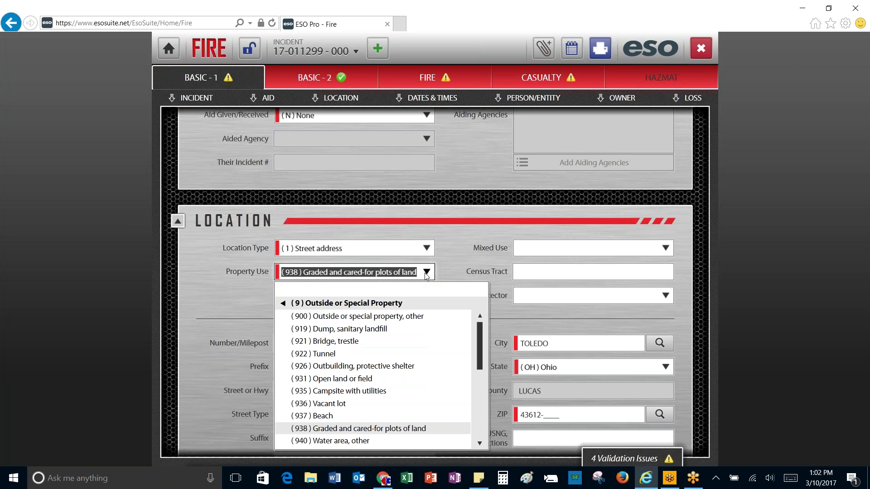
click(282, 305)
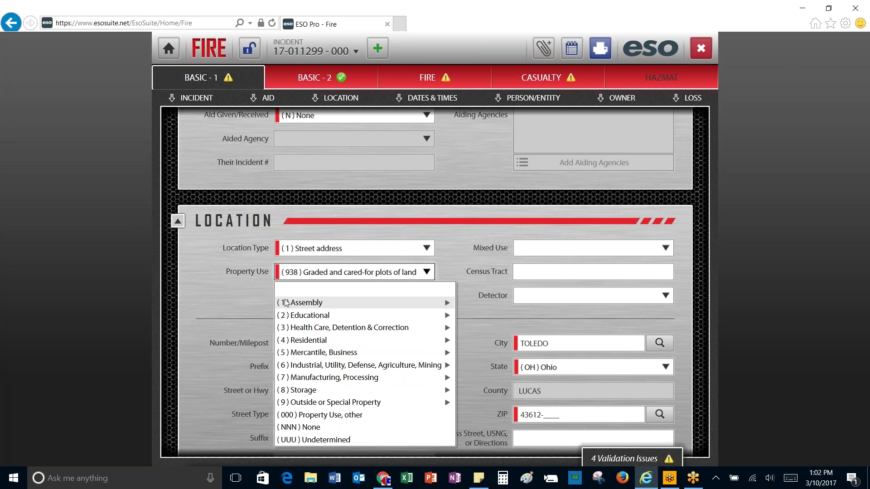
click(301, 275)
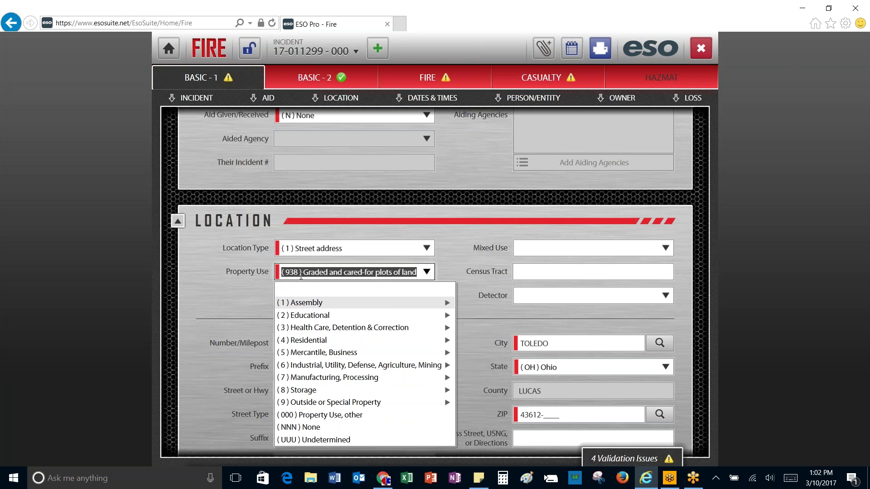
key(BackSpace)
Step: Search 'nur' and set Property Use to (311) 24-hour care Nursing homes
text(La)
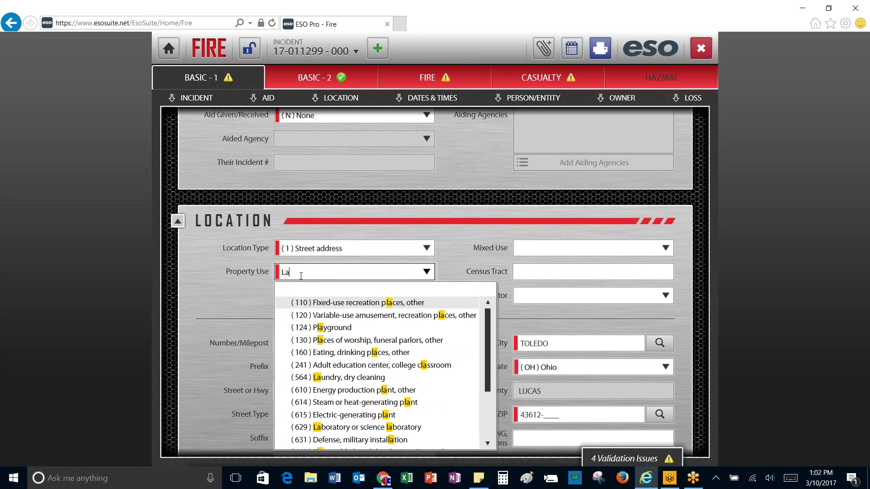
text(un)
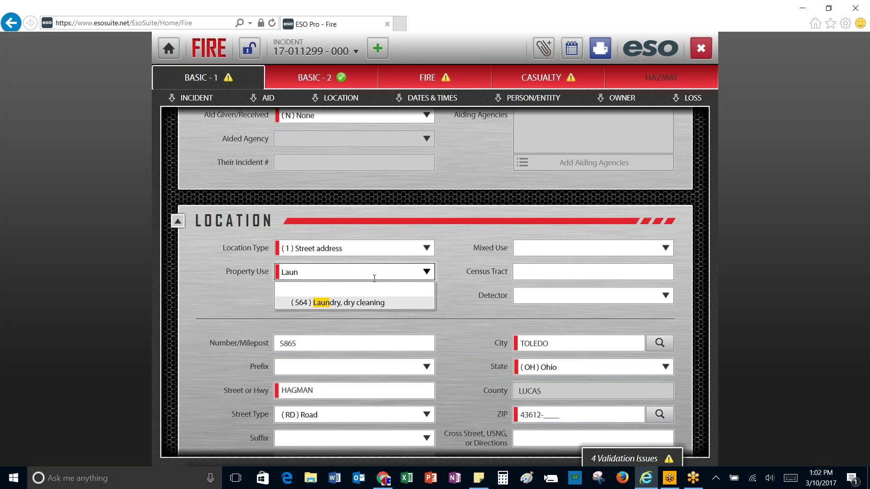
key(BackSpace)
key(BackSpace)
key(BackSpace)
key(BackSpace)
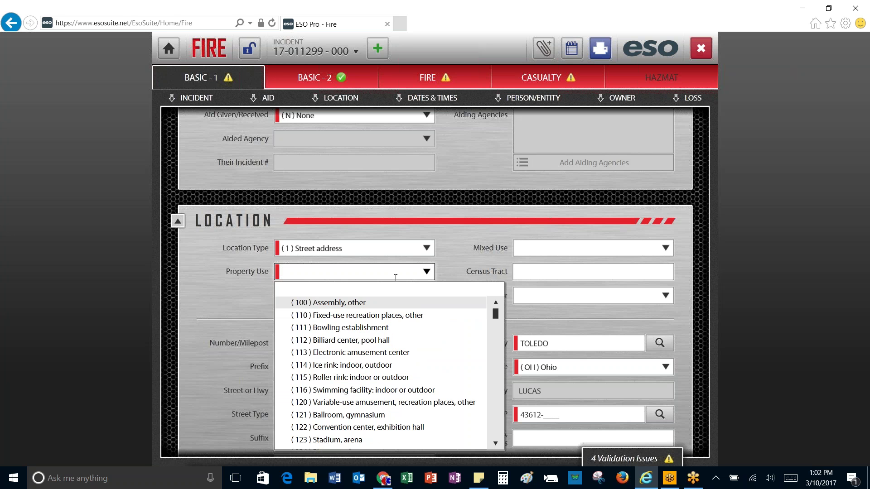
scroll(413, 345, down, 3)
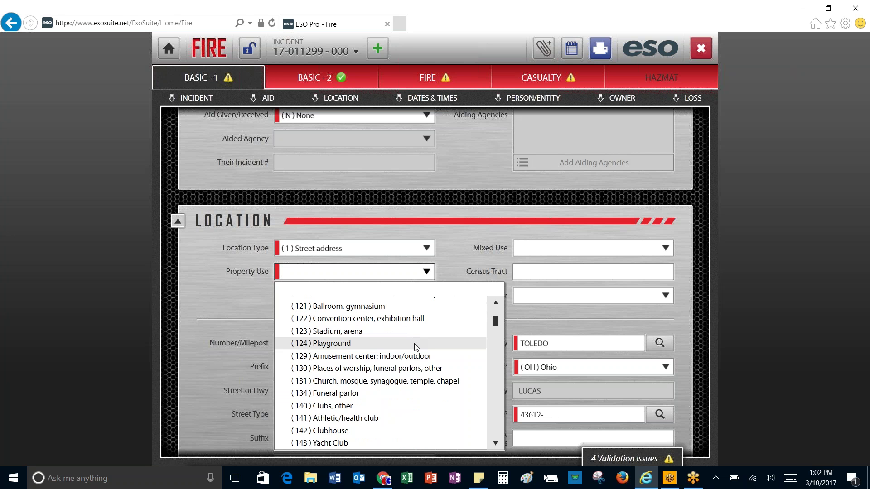
scroll(408, 349, down, 2)
scroll(354, 327, up, 2)
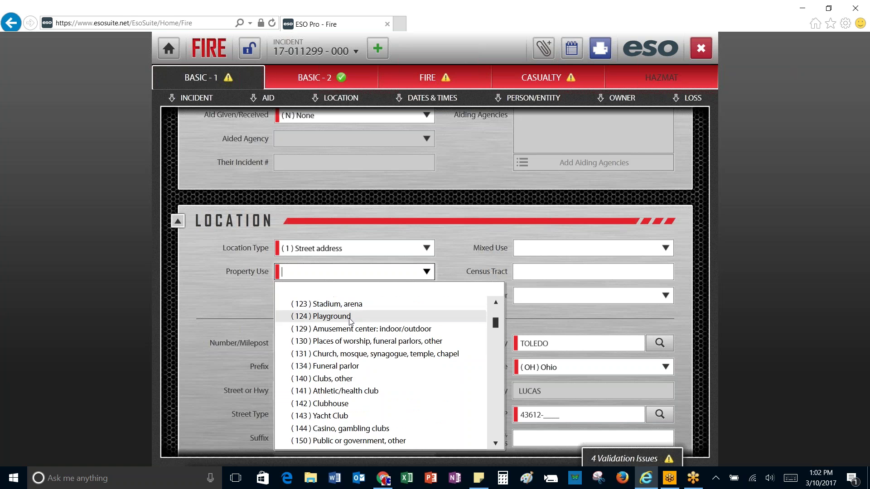
text(nur)
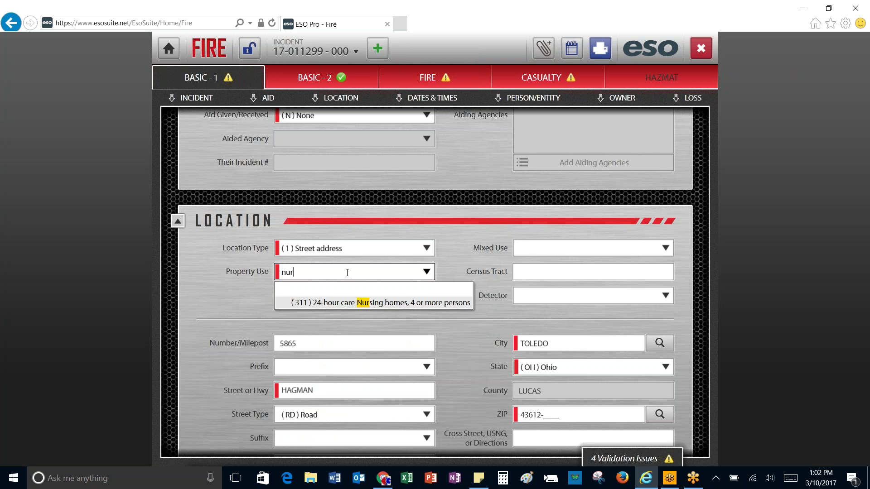
click(344, 303)
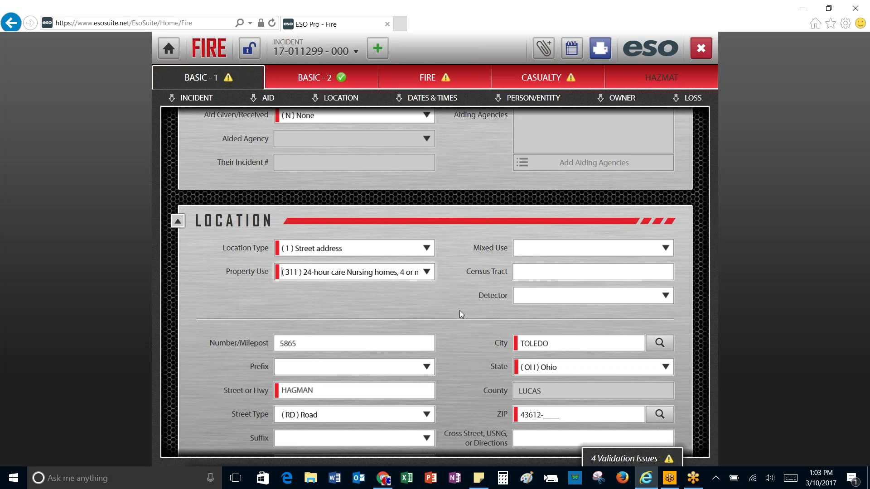
scroll(461, 311, down, 1)
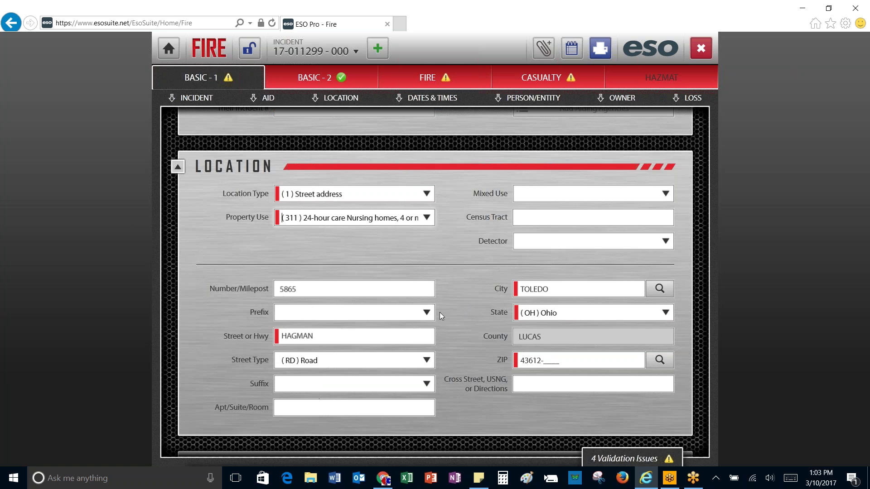
Step: Enter $1,500 for both Est. Property Losses and Est. Content Losses, then go to Basic-2
scroll(459, 339, down, 4)
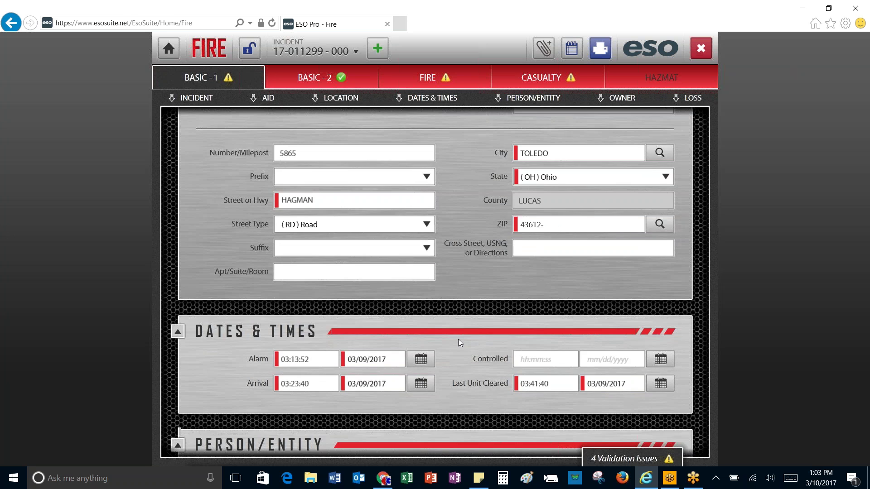
scroll(462, 337, down, 3)
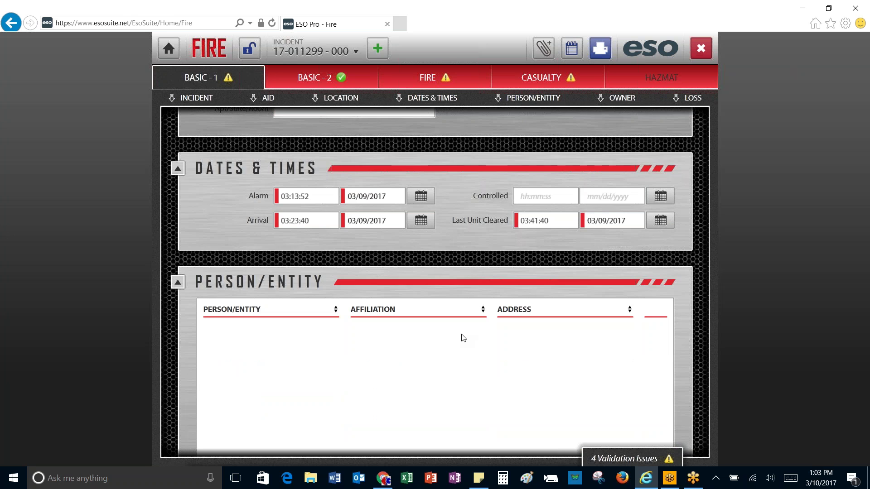
scroll(463, 337, down, 4)
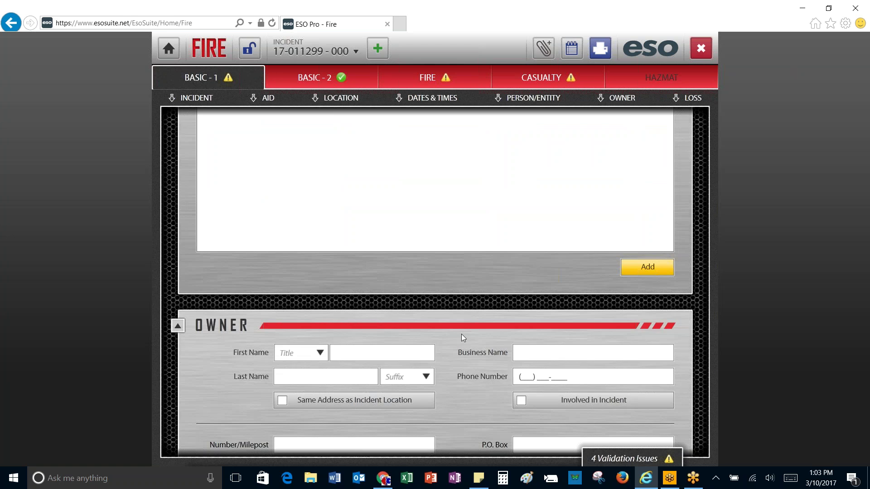
scroll(461, 333, down, 4)
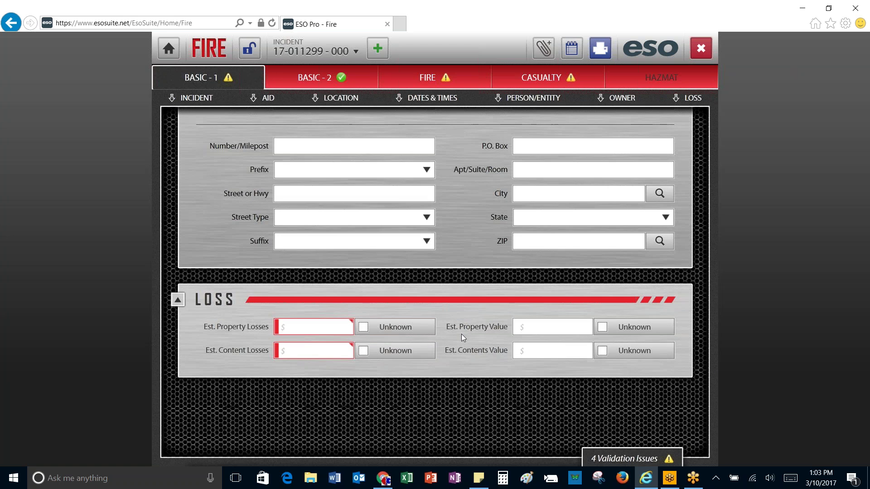
scroll(393, 282, down, 1)
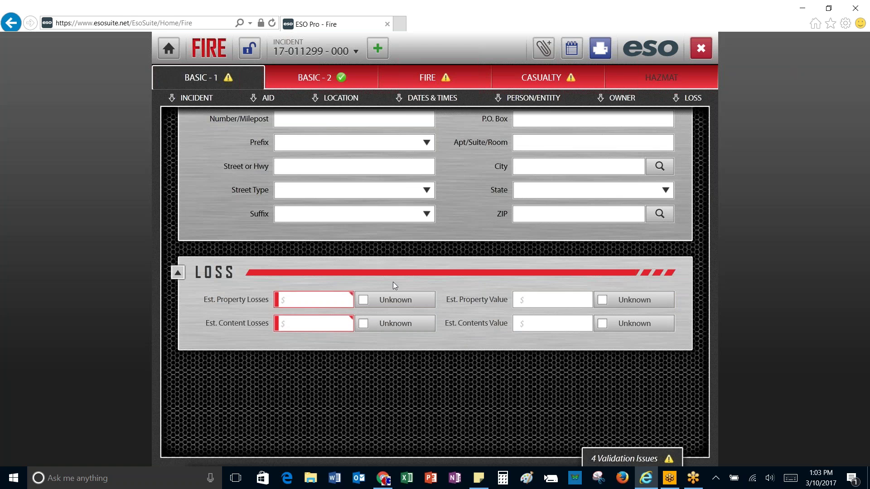
click(315, 300)
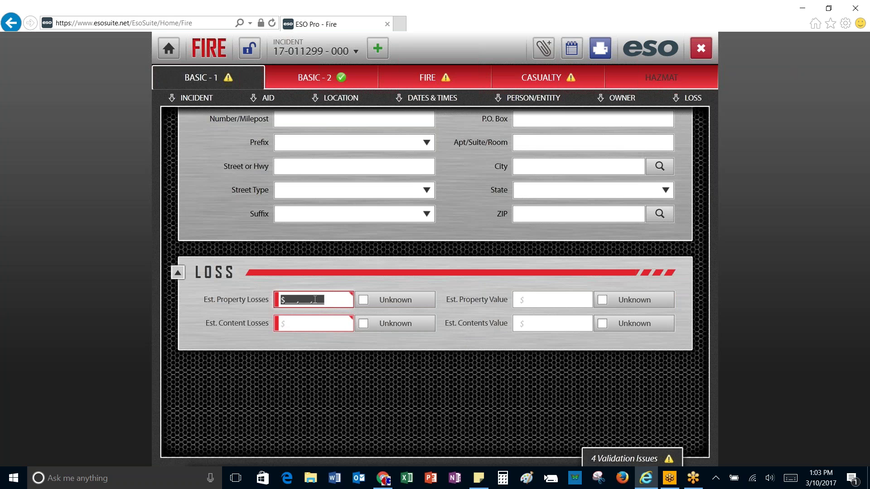
text(1500)
click(318, 324)
text(1,500)
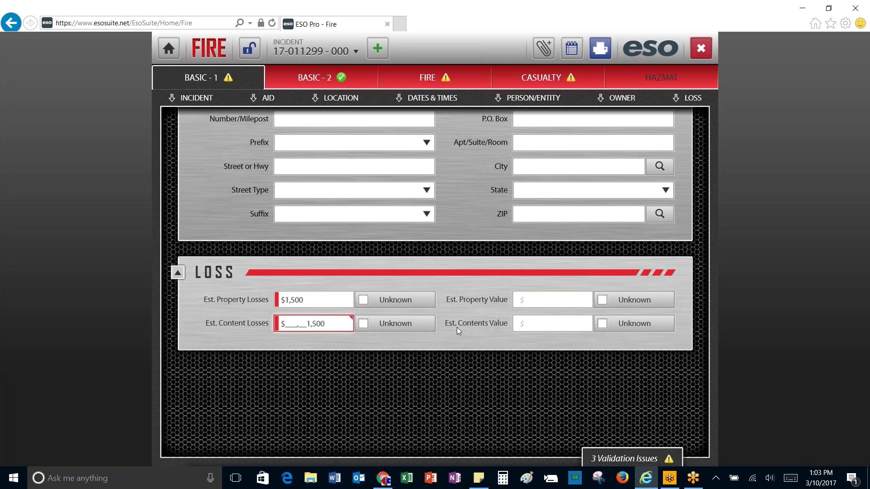
click(455, 327)
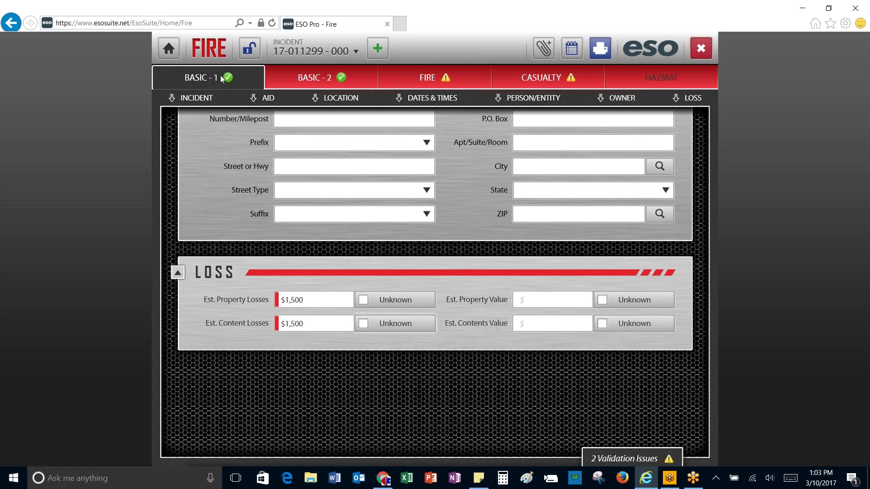
click(314, 77)
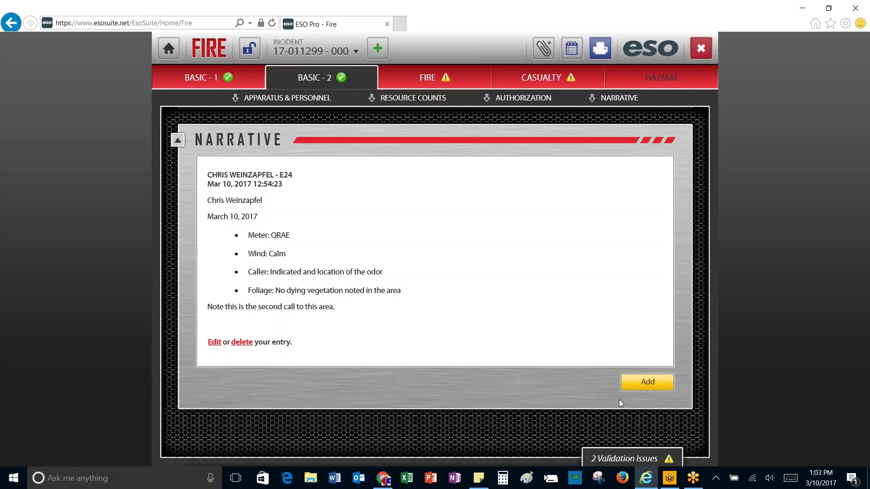
scroll(483, 281, up, 5)
scroll(491, 285, up, 9)
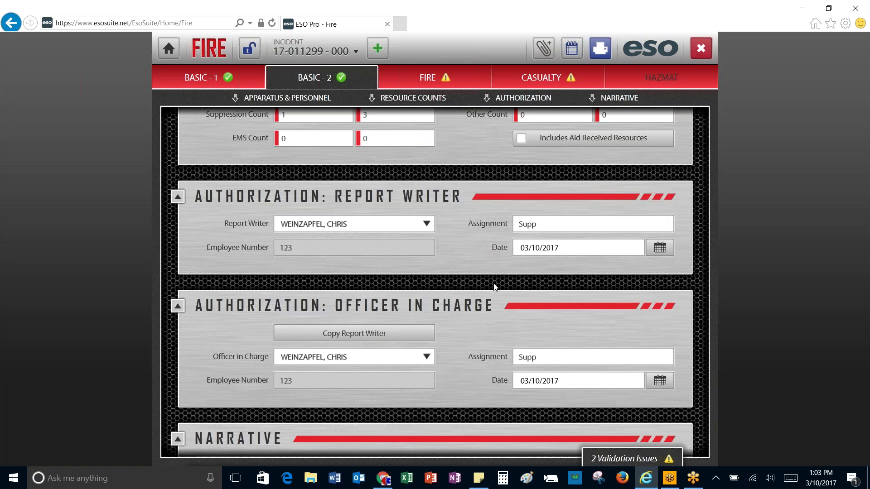
scroll(496, 284, up, 1)
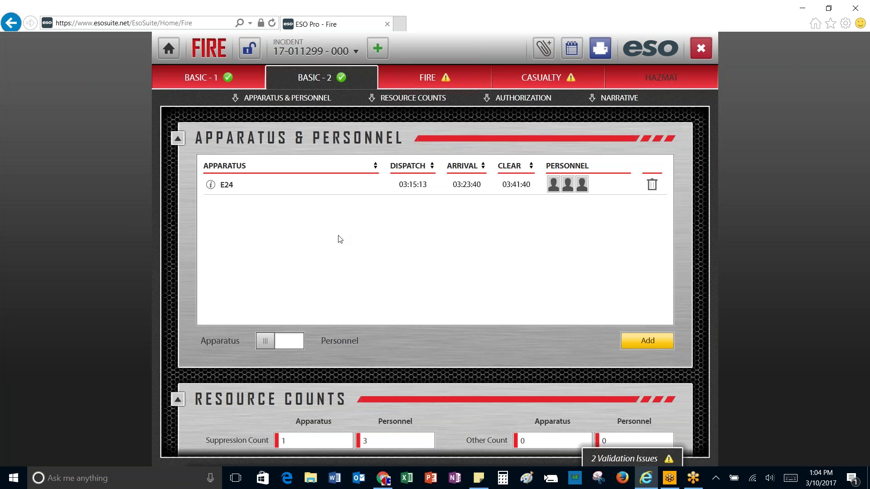
scroll(385, 245, down, 3)
scroll(385, 247, down, 7)
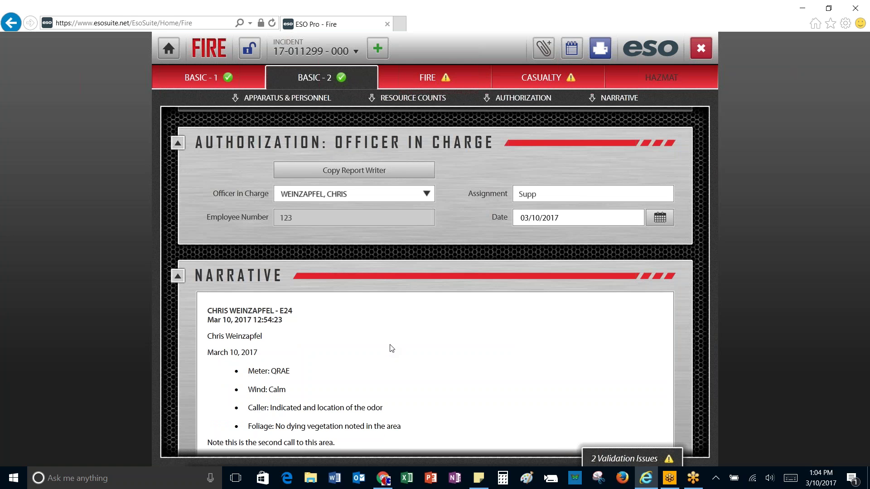
scroll(389, 348, down, 1)
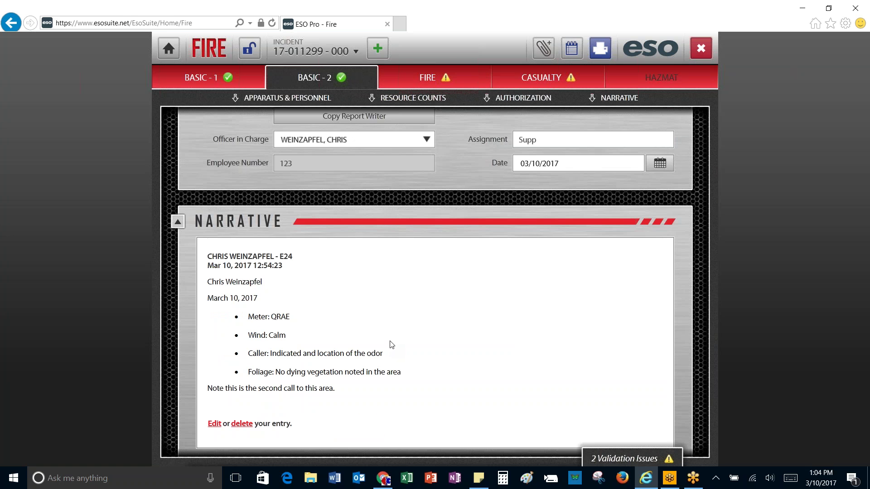
scroll(390, 345, up, 3)
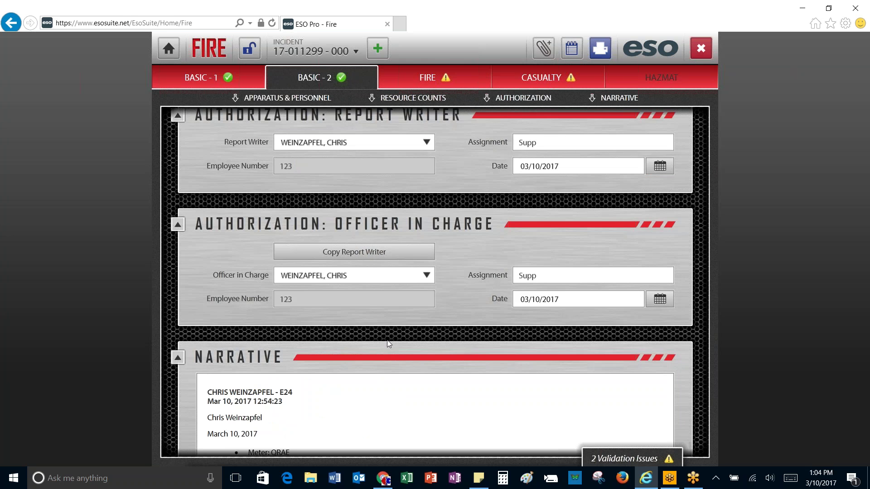
scroll(389, 344, up, 10)
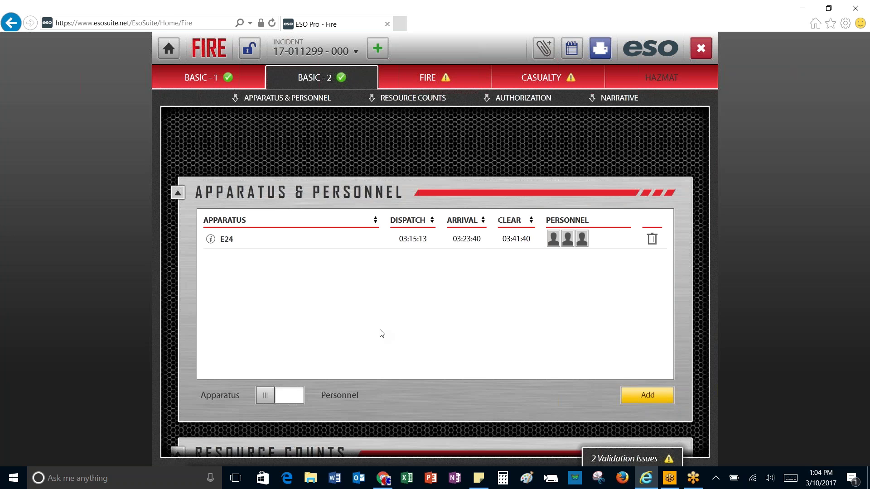
scroll(382, 334, up, 1)
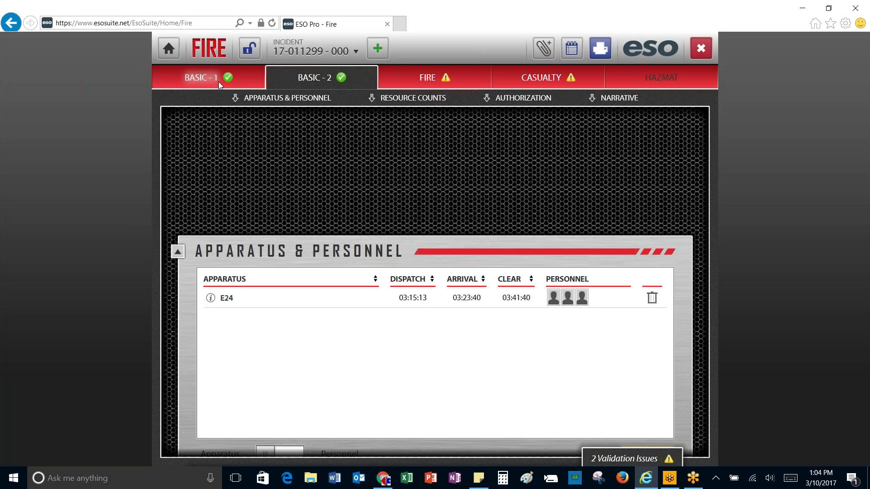
Step: On the Fire page, enter 1 alarm and set Area of Fire Origin to (26) laundry area
click(431, 78)
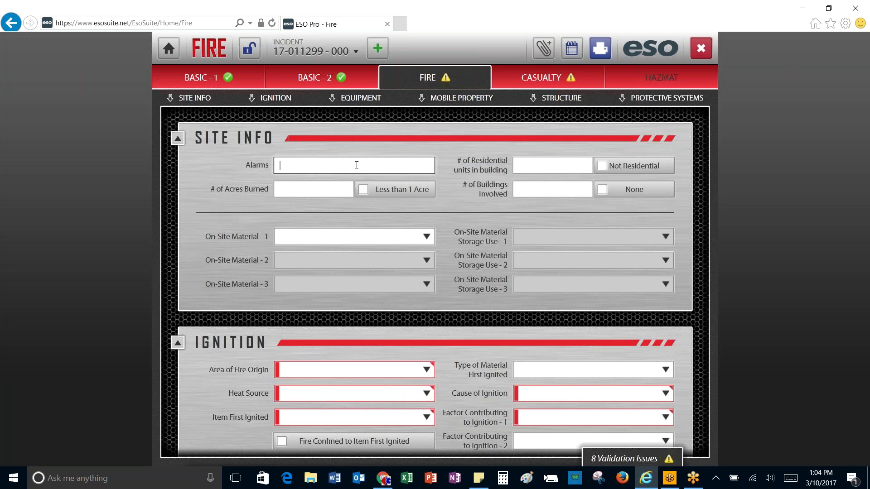
text(1)
scroll(512, 208, down, 2)
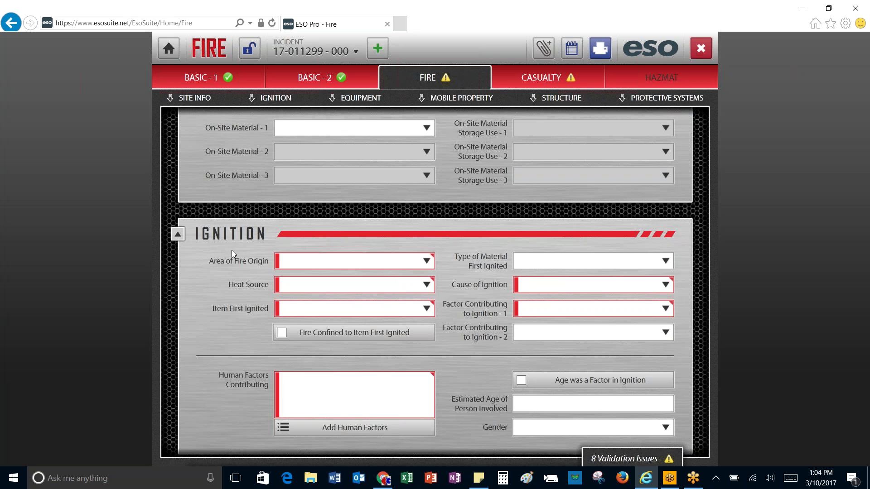
scroll(233, 250, up, 3)
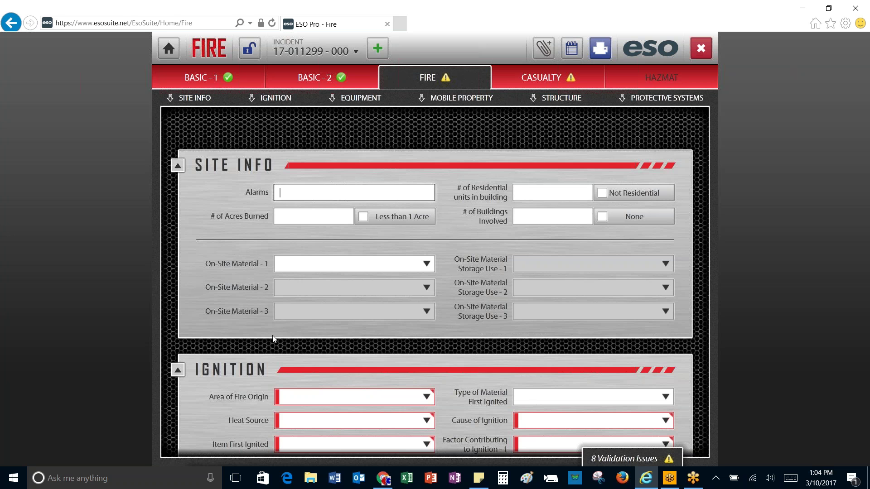
scroll(273, 337, down, 2)
scroll(272, 339, down, 1)
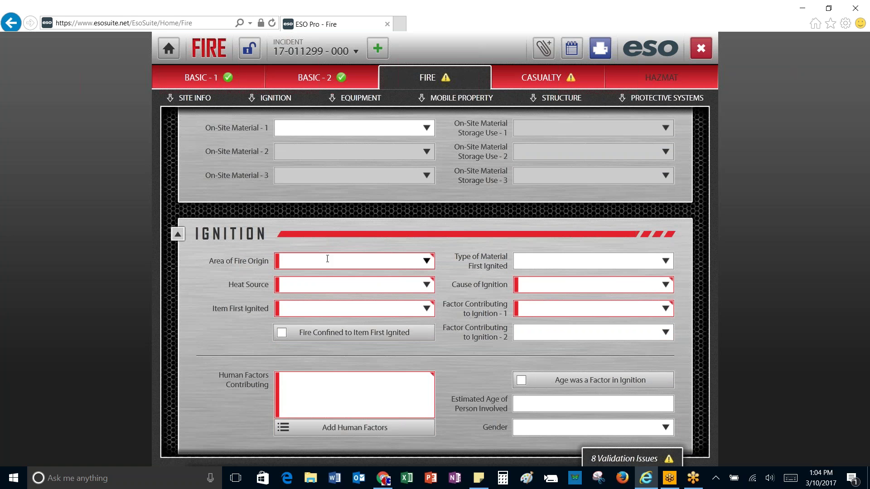
click(426, 262)
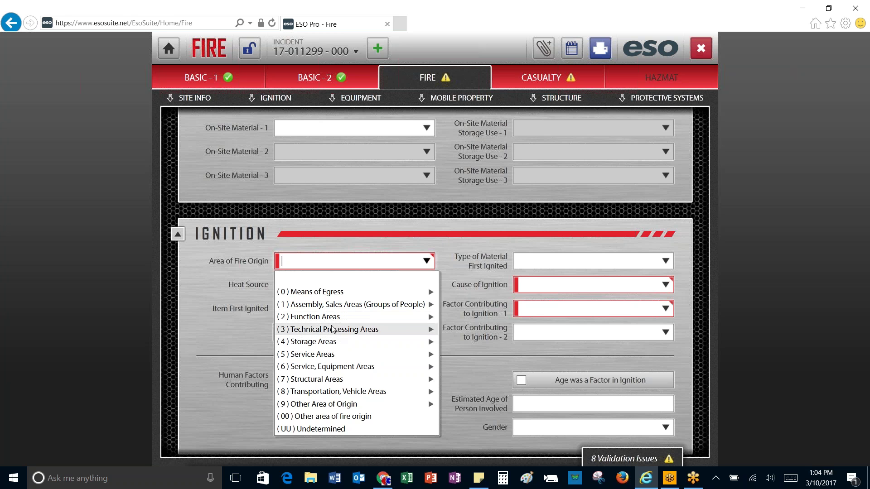
text(lau)
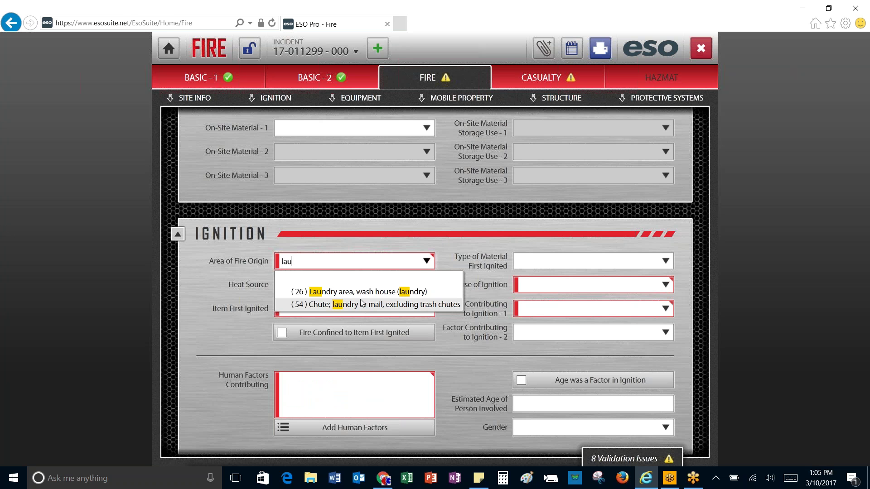
click(362, 298)
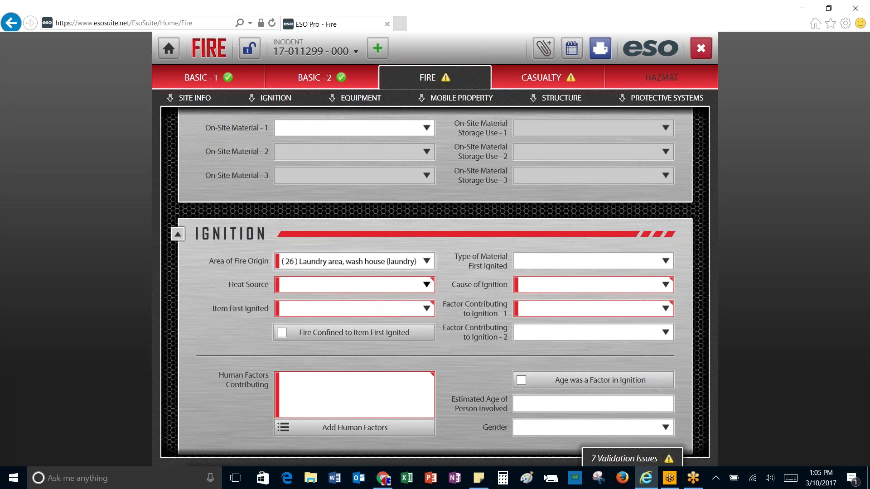
Step: Set Heat Source to (70) chemical, natural, other and Item First Ignited to (97) Oily rags
click(427, 285)
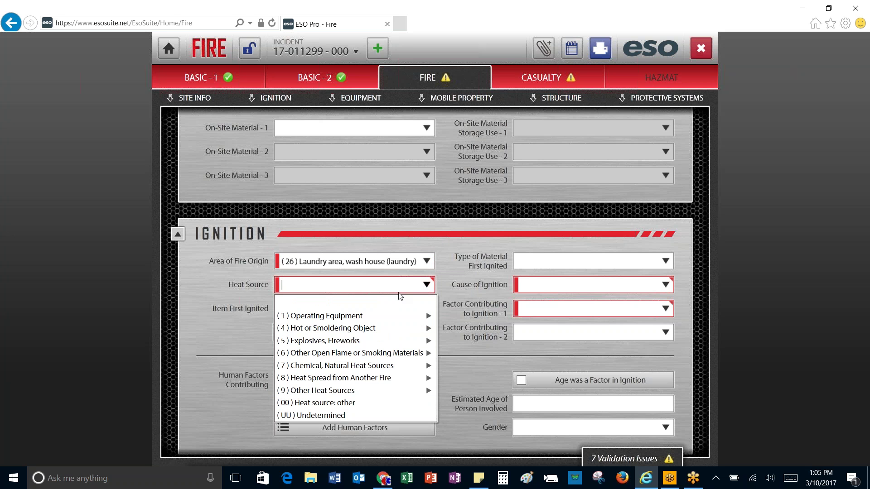
click(362, 366)
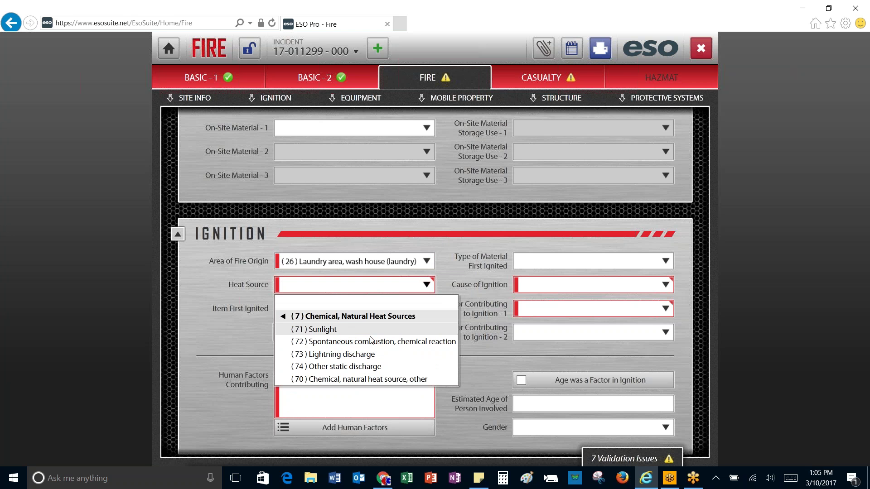
click(356, 379)
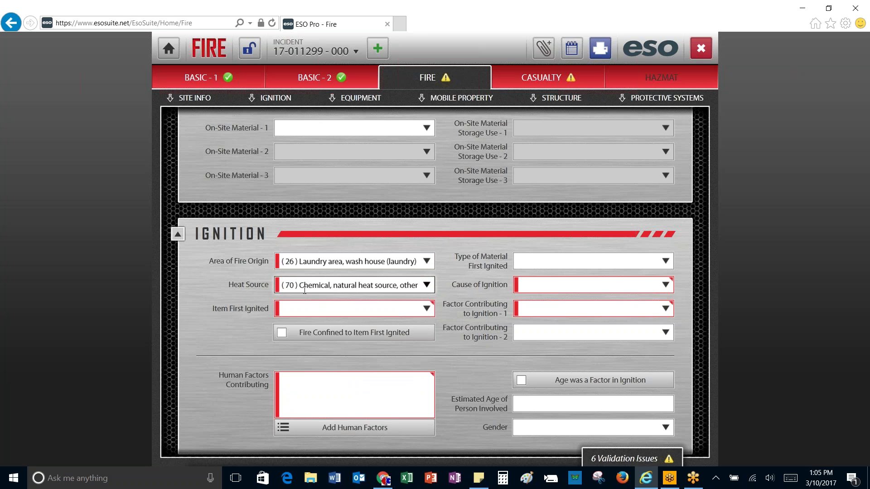
click(426, 310)
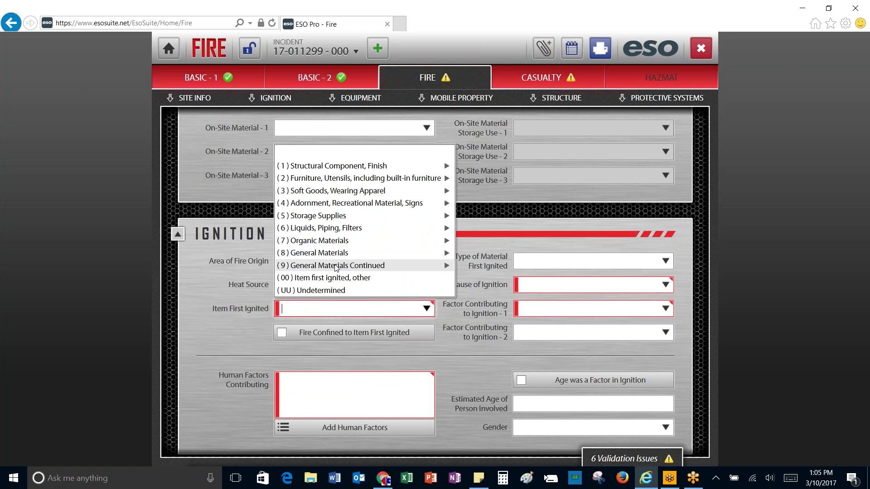
click(359, 254)
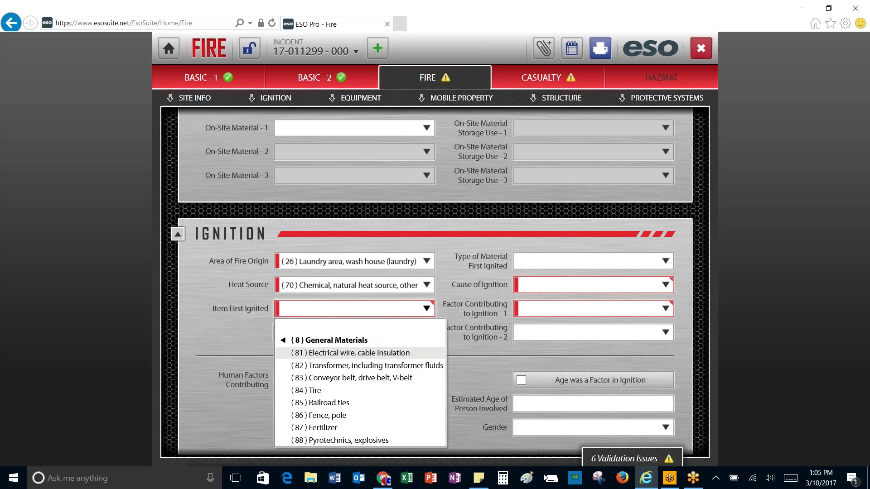
text(rag)
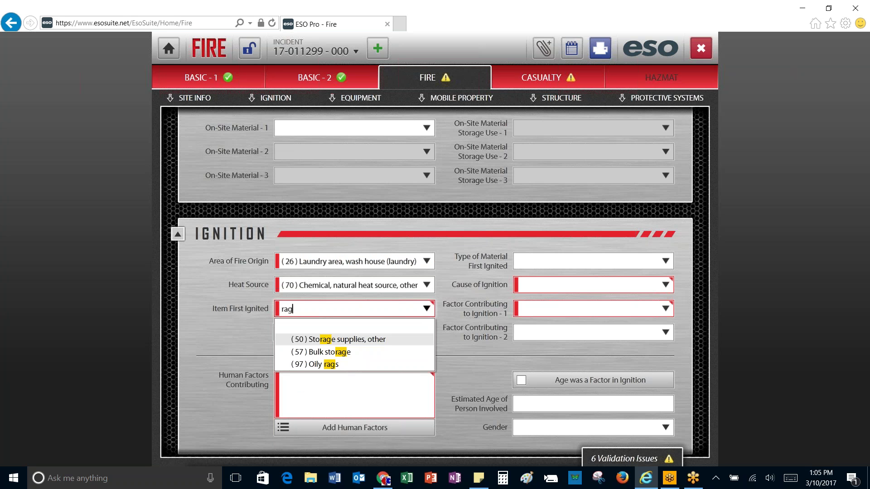
click(331, 364)
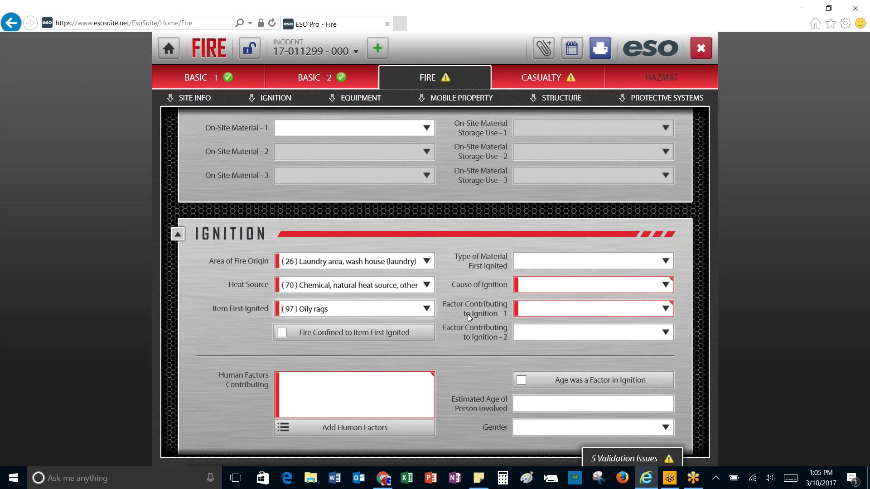
Step: Set Cause of Ignition to (2) Unintentional and a contributing factor of misuse of material, other
click(665, 285)
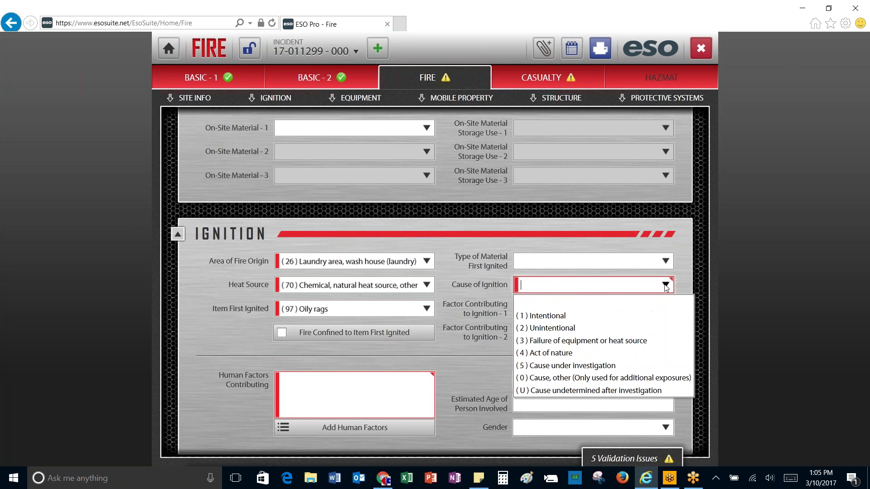
click(579, 329)
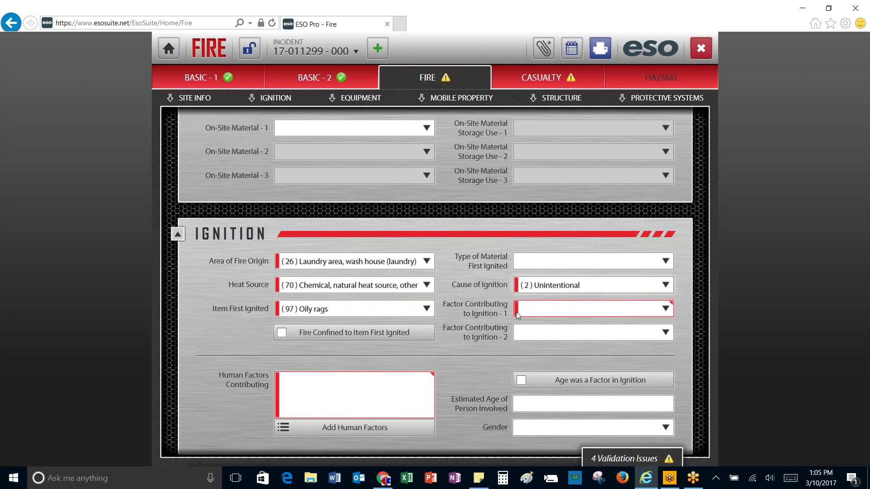
click(656, 313)
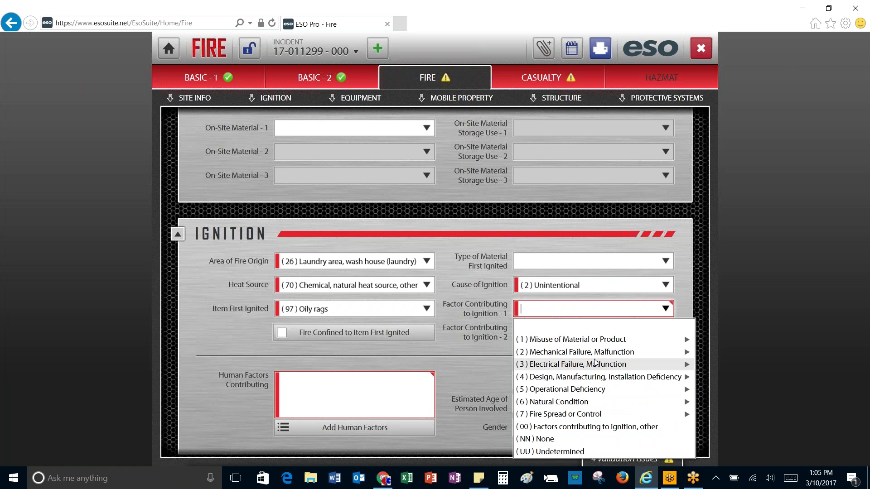
click(573, 402)
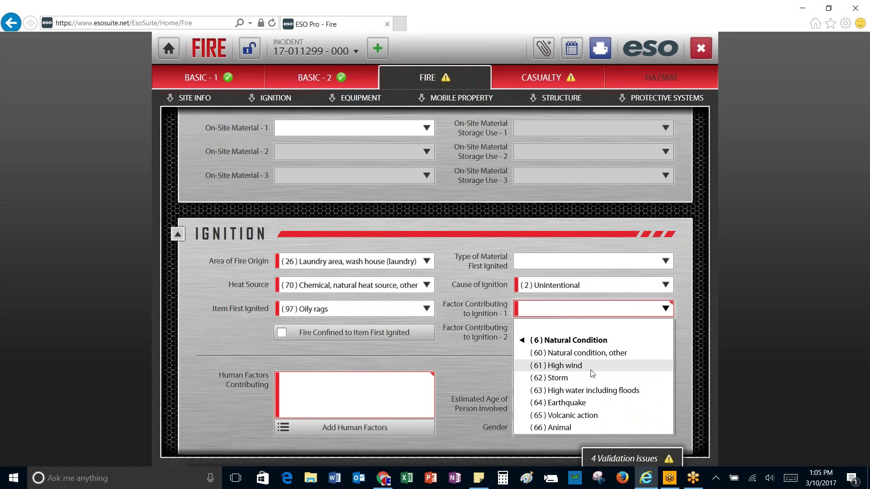
click(538, 341)
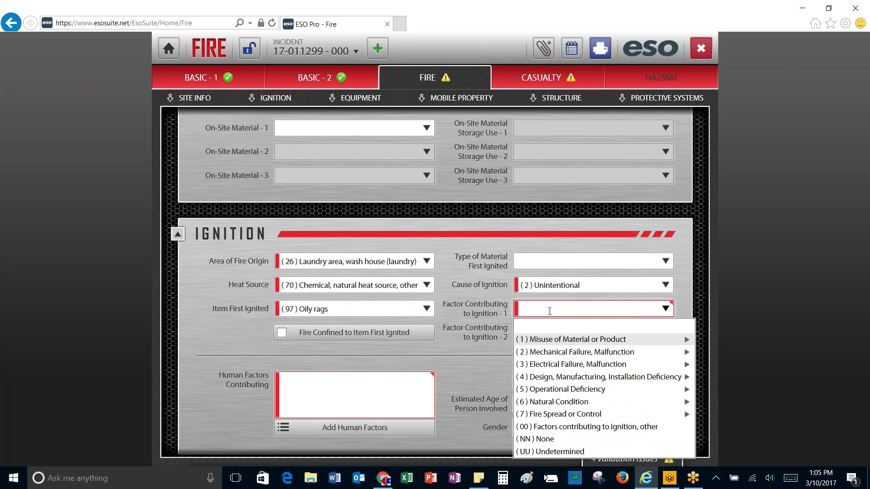
text(rea)
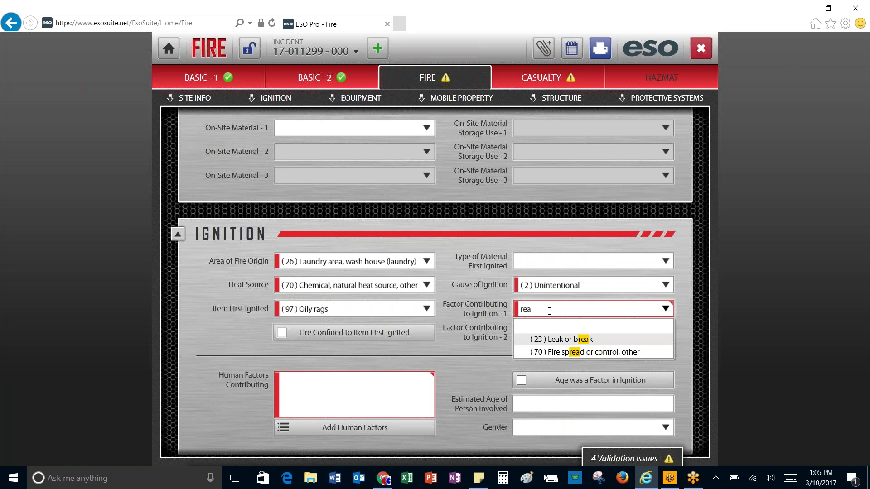
key(BackSpace)
key(BackSpace)
key(BackSpace)
text(chem)
key(BackSpace)
key(BackSpace)
key(BackSpace)
key(BackSpace)
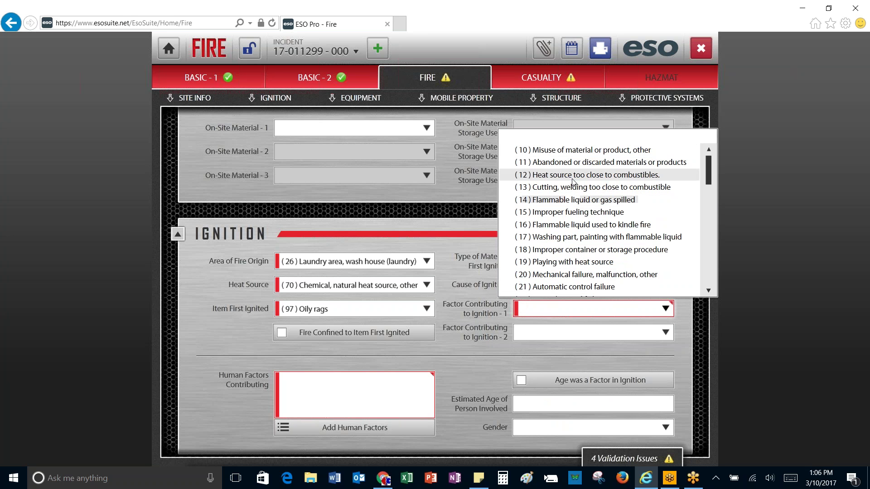
click(572, 155)
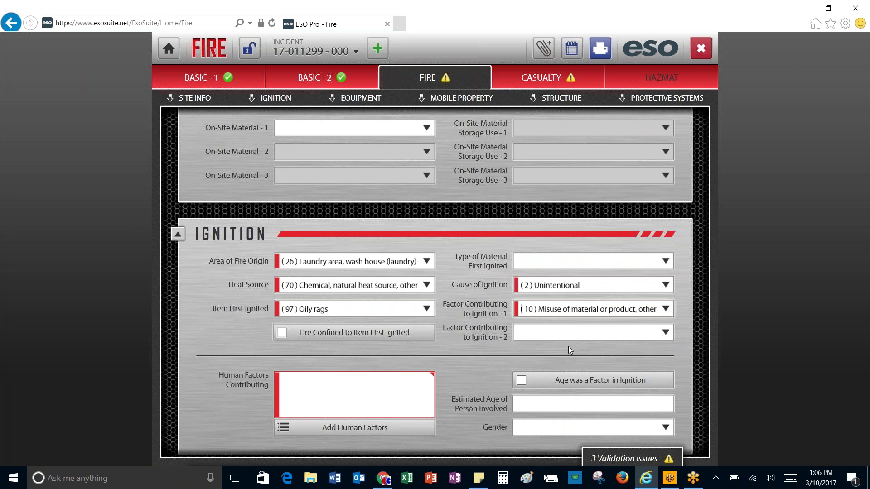
Step: Set Factor Contributing to Ignition 1 to (17) Washing part, painting with flammable liquid
click(665, 309)
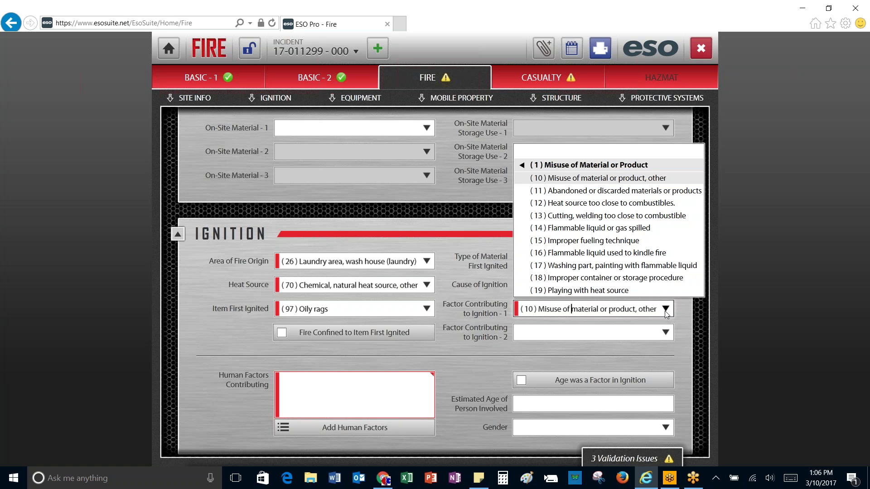
click(621, 265)
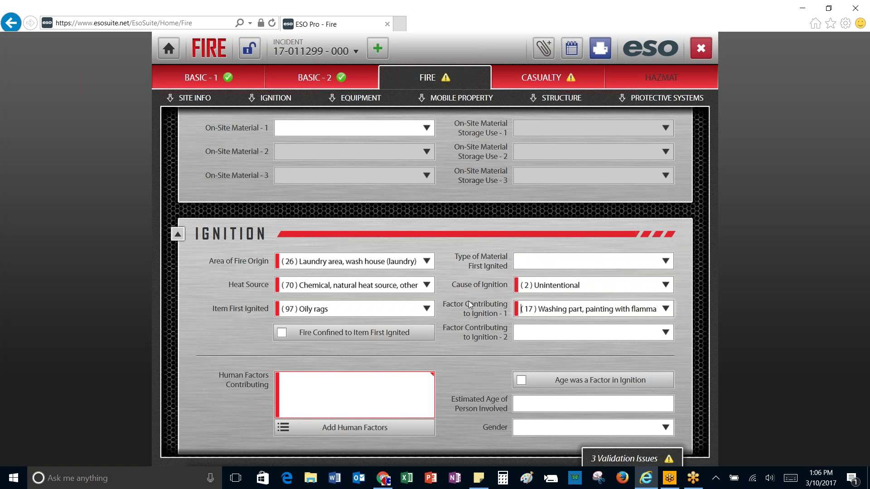
scroll(468, 301, down, 3)
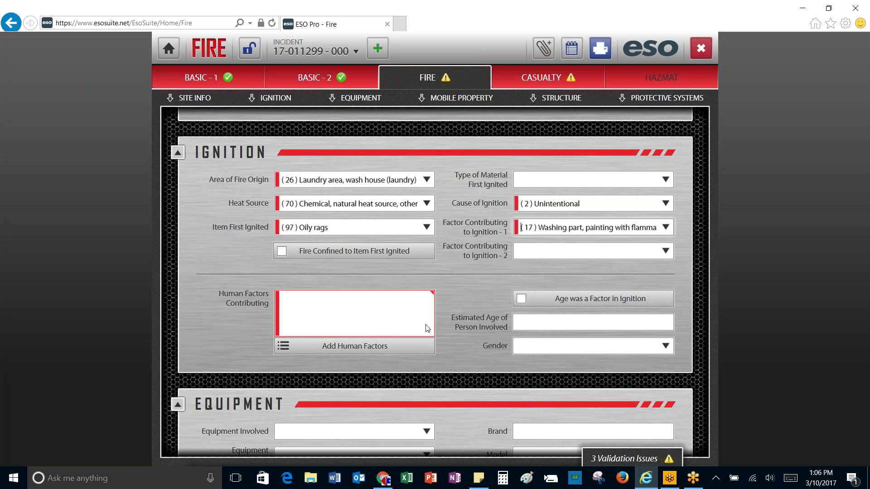
Step: Add None as the human factors contributing to ignition
click(382, 347)
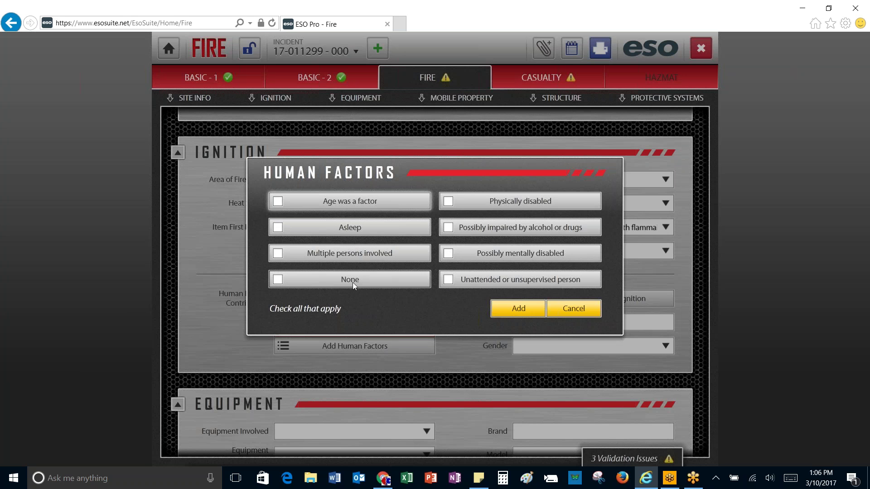
click(331, 280)
click(521, 310)
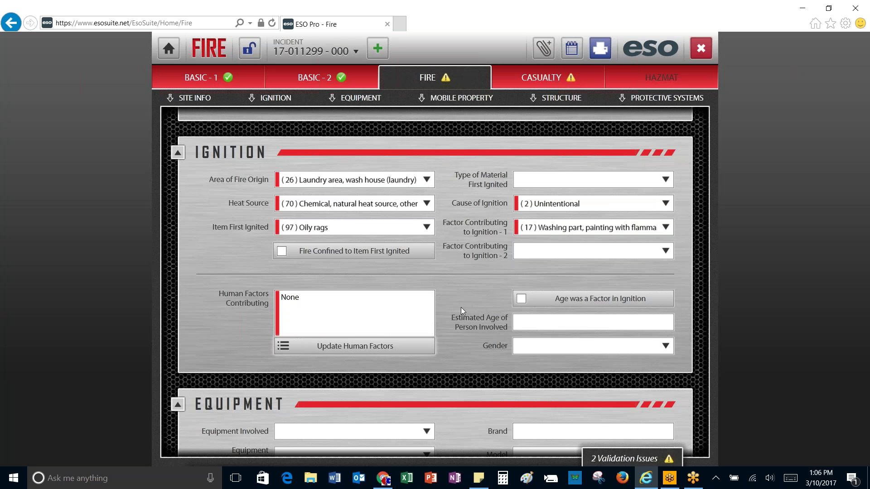
Step: Collapse the Equipment and Mobile Property sections
scroll(461, 307, down, 3)
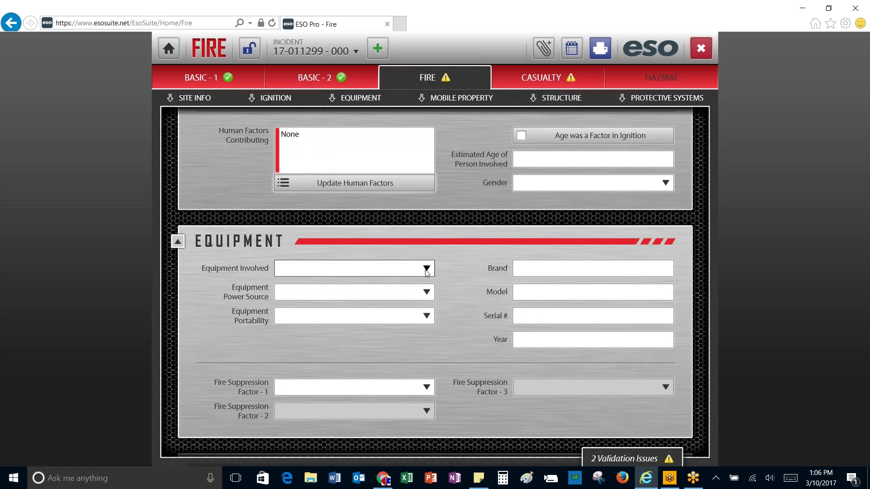
scroll(499, 295, down, 2)
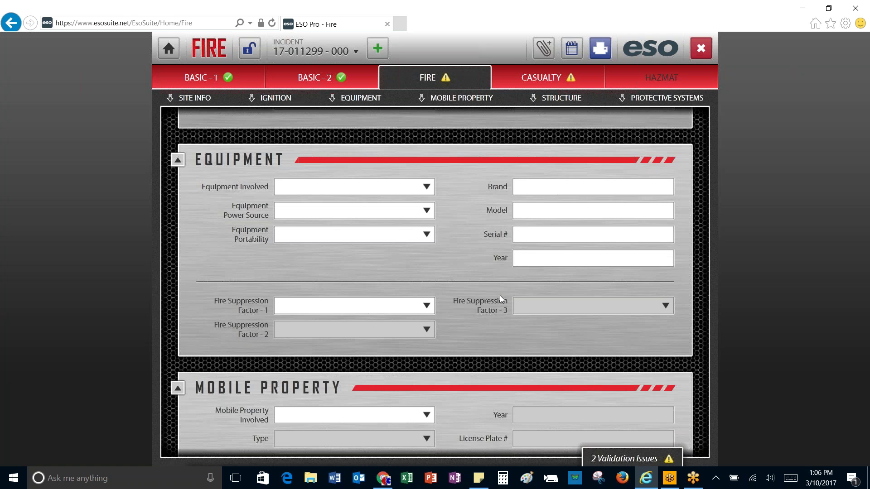
click(178, 161)
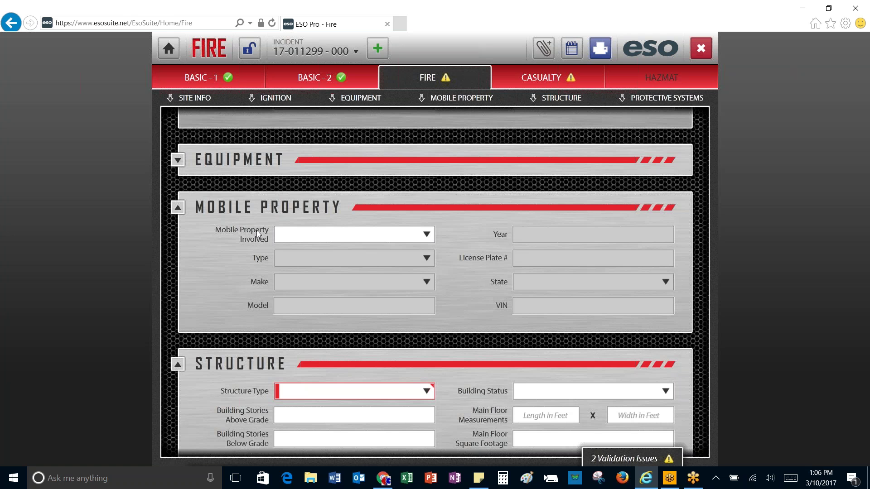
click(178, 208)
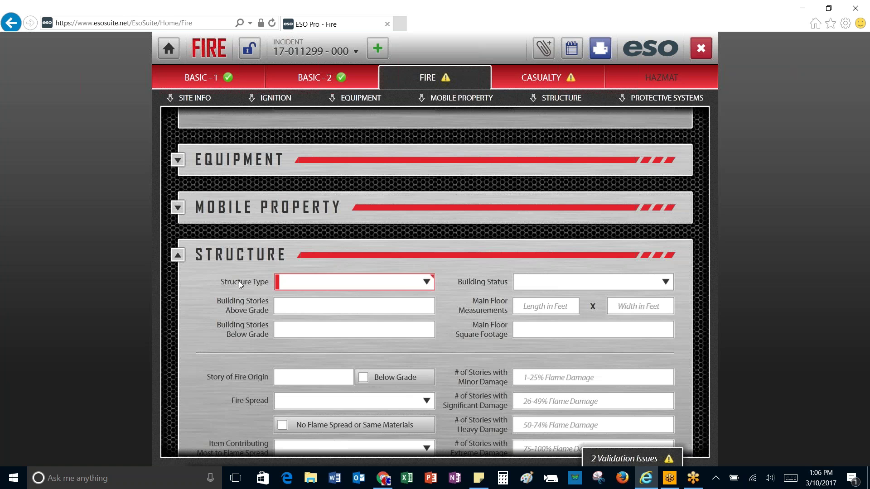
Step: Set Structure Type to (1) Enclosed building with 1 story above grade and 0 below
click(426, 284)
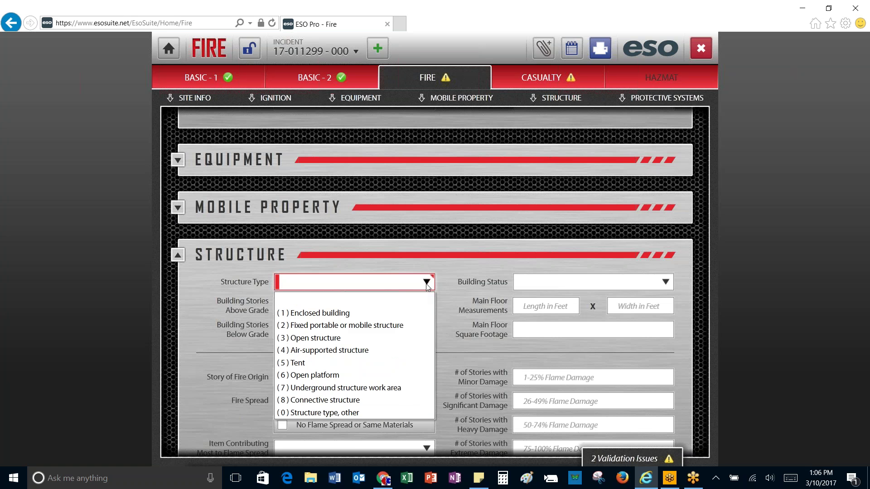
click(340, 312)
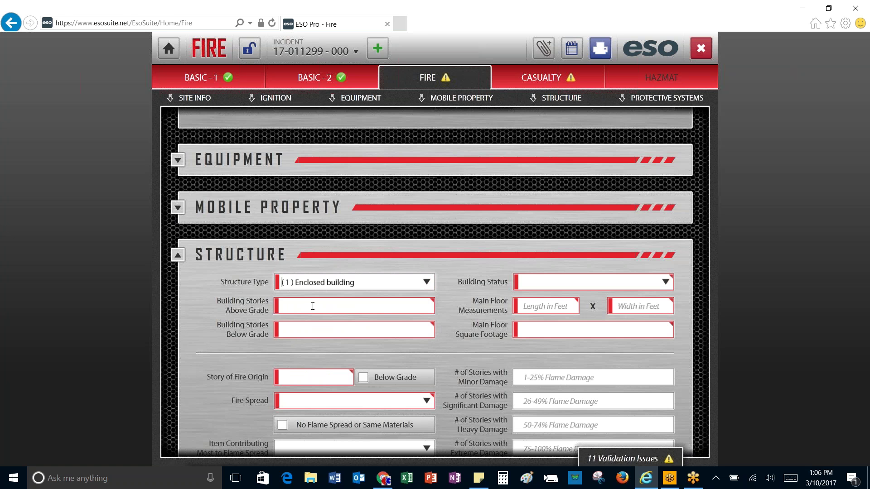
click(312, 306)
text(1)
click(303, 328)
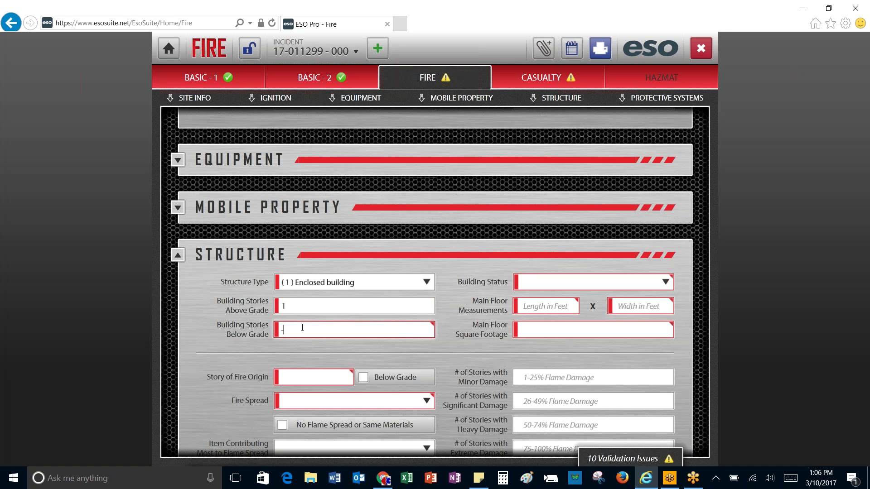
text(-0)
Step: Set Building Status to (2) In normal use and the main floor size to 15 x 15
click(559, 280)
click(665, 282)
click(572, 326)
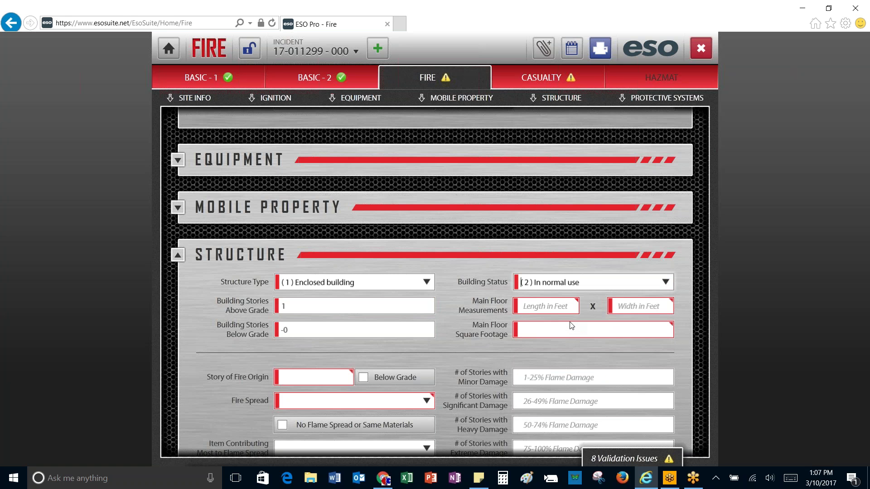
click(551, 306)
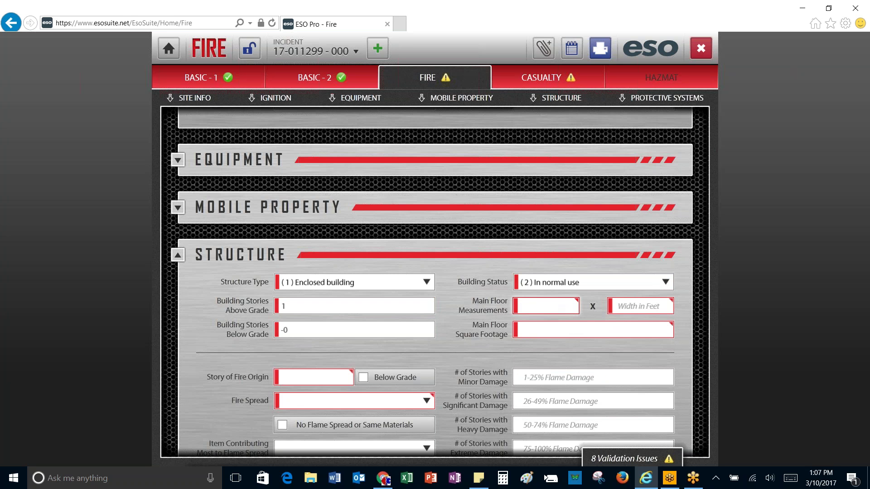
text(15)
click(637, 306)
text(15)
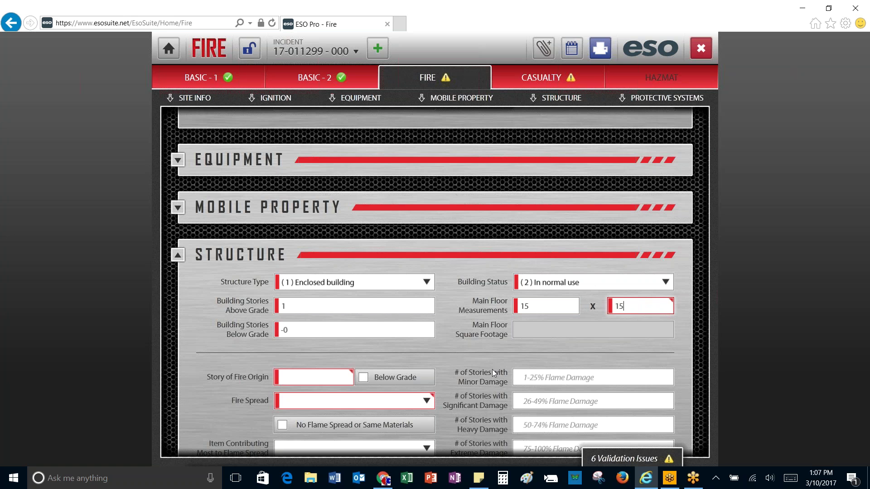
scroll(492, 369, down, 1)
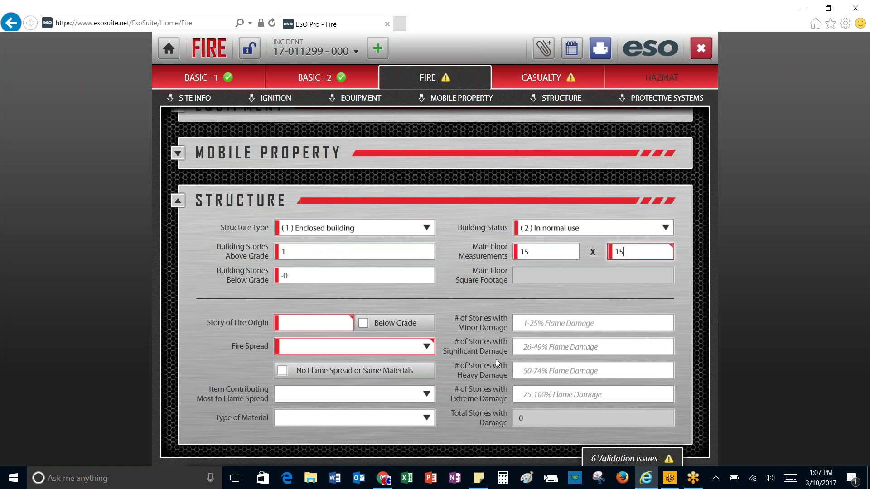
Step: Enter story of fire origin 1 and set fire spread to (2) Confined to room of origin
click(295, 330)
text(1)
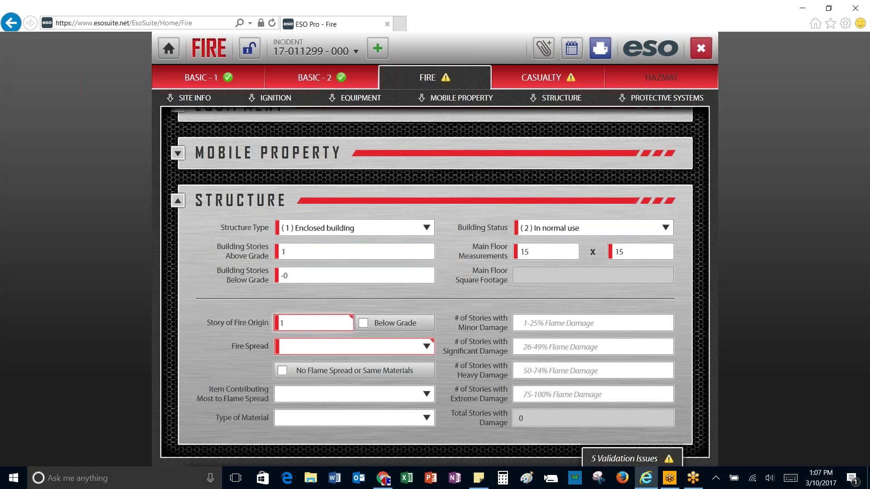
click(426, 346)
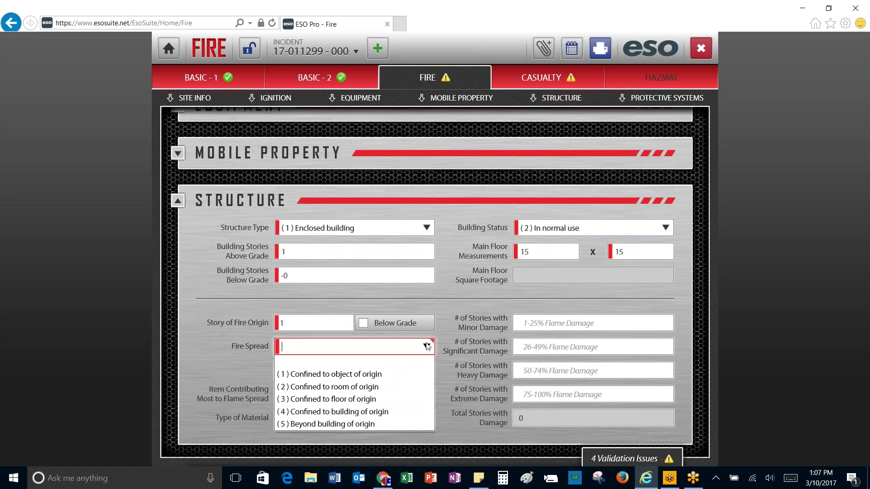
click(353, 392)
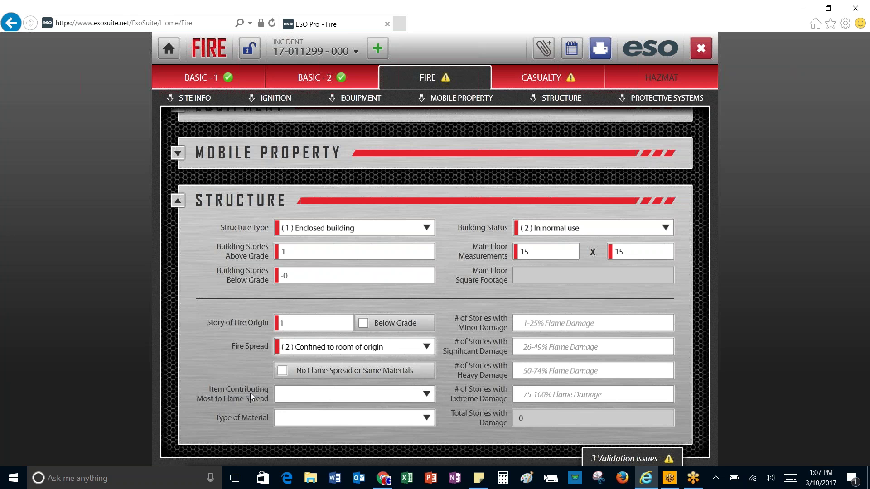
Step: Set the item contributing most to flame spread to (33) Linen; other than bedding
click(292, 396)
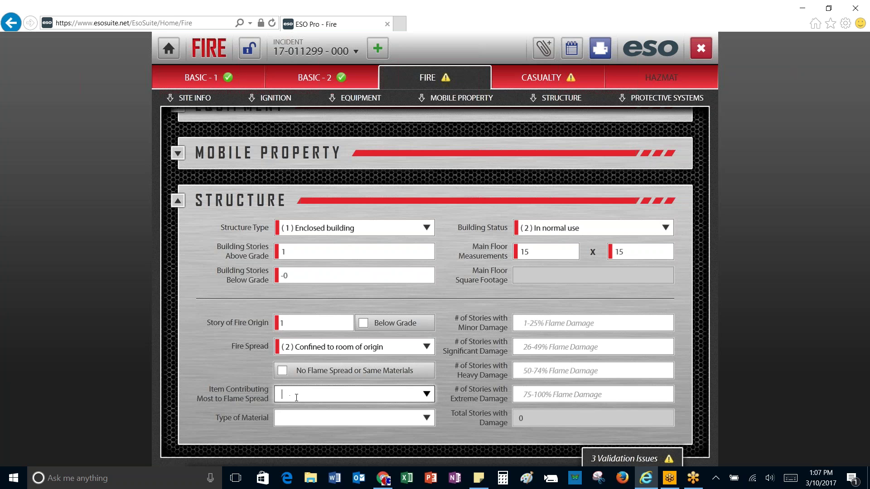
click(426, 395)
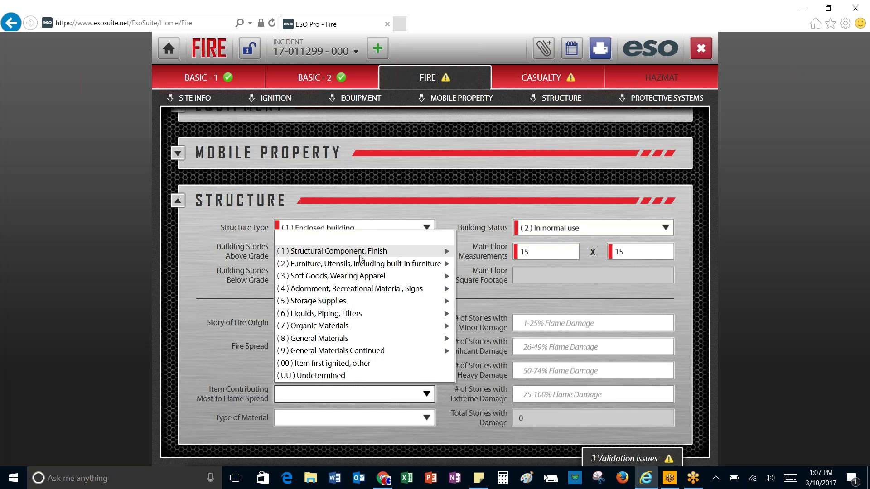
click(336, 326)
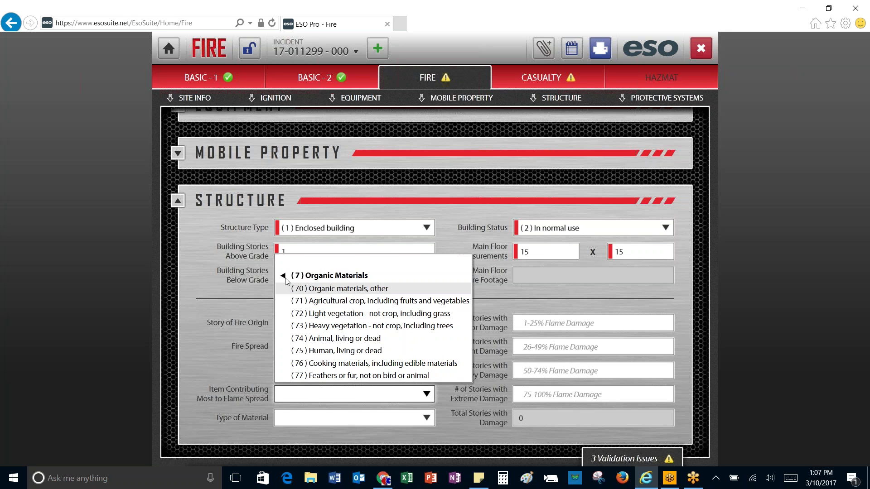
click(285, 279)
click(297, 338)
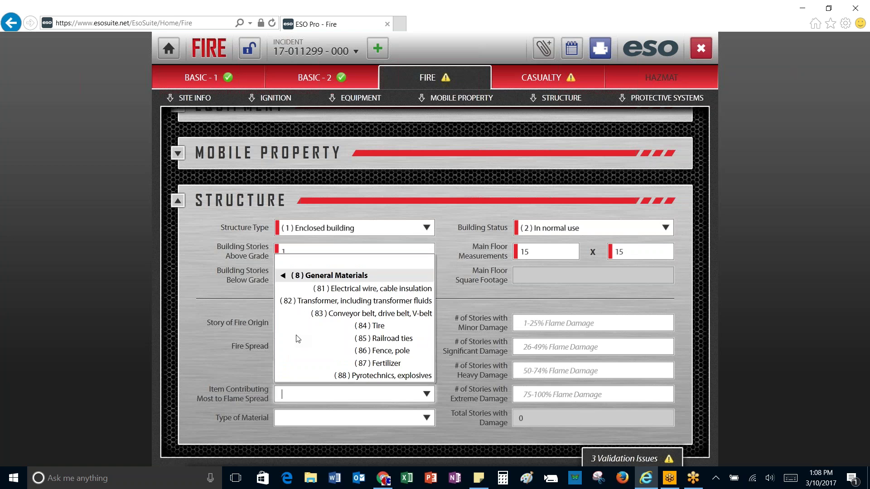
click(284, 278)
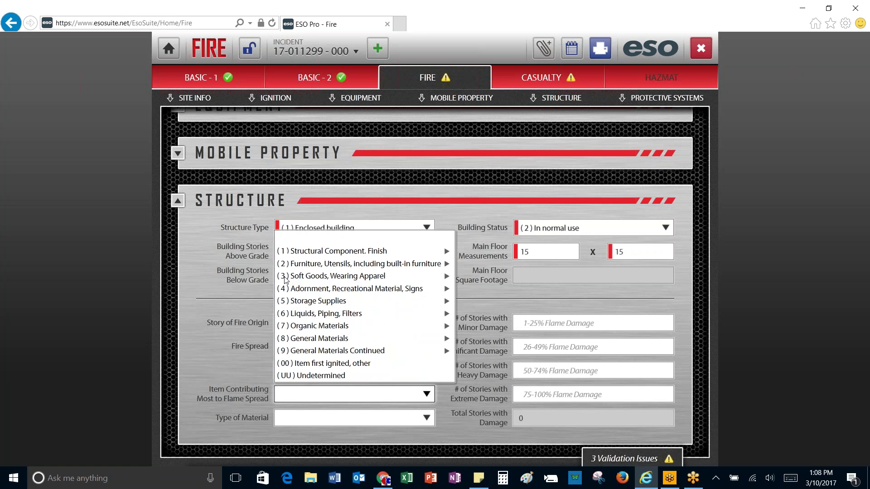
click(346, 277)
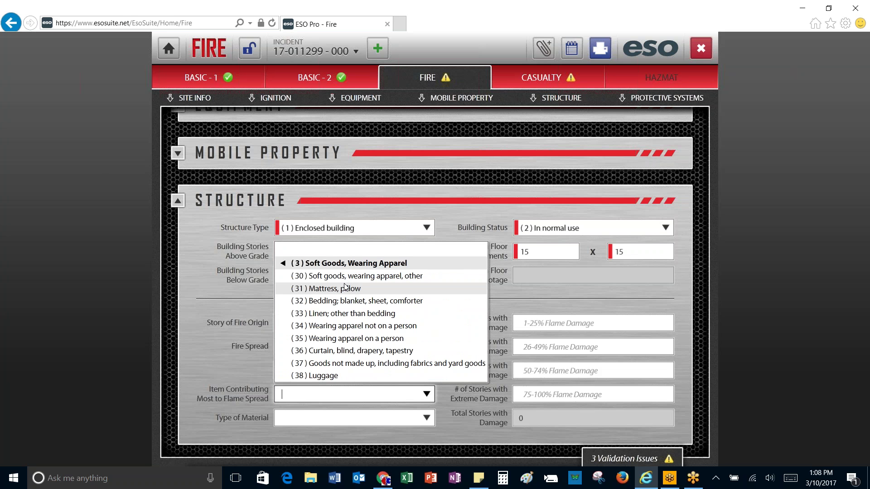
click(345, 314)
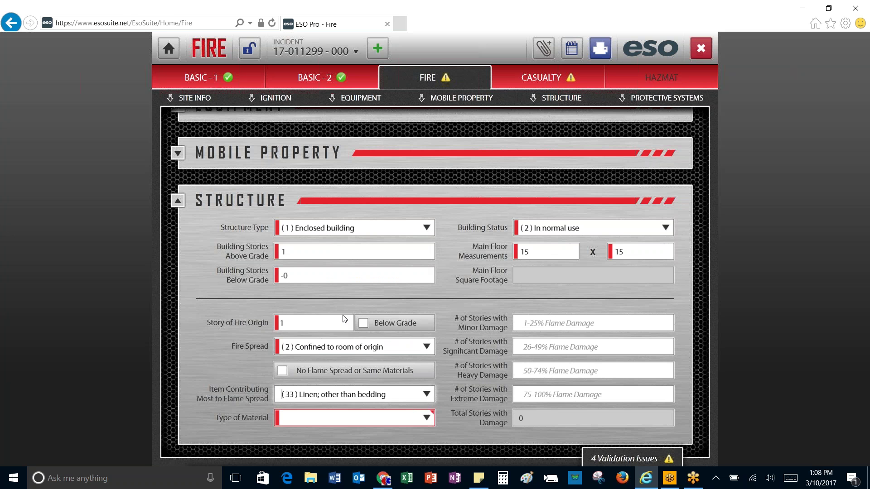
Step: Set Type of Material to (82) Oilcloth under (8) Material Compounded with Oil
click(427, 418)
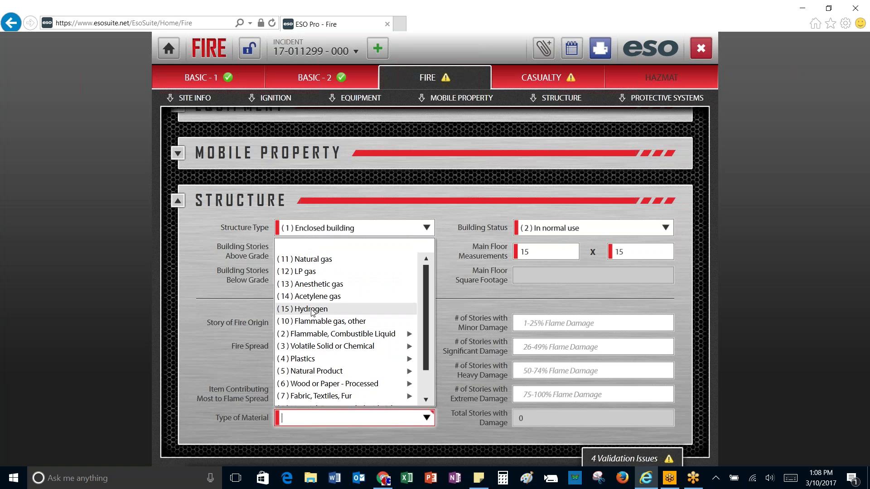
click(325, 372)
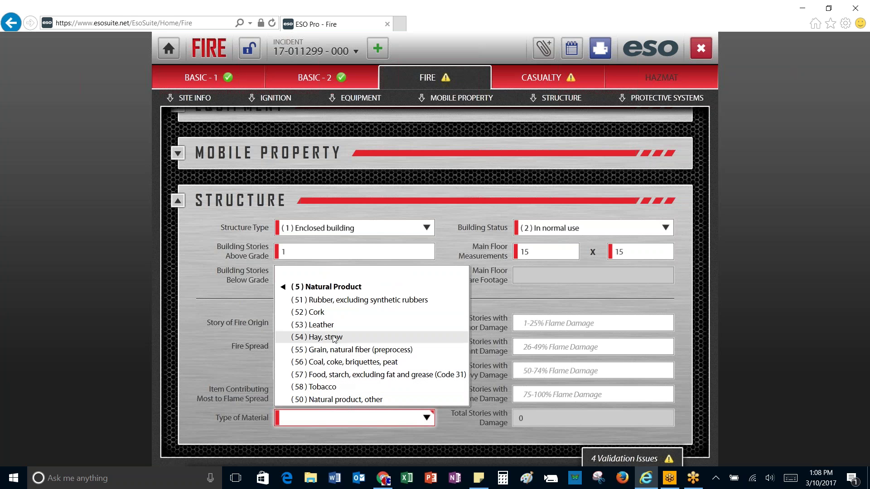
click(312, 287)
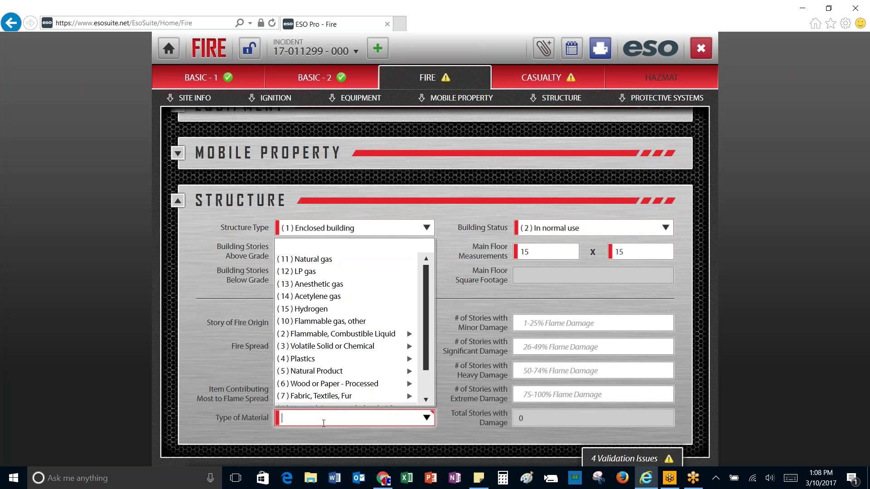
text(ur)
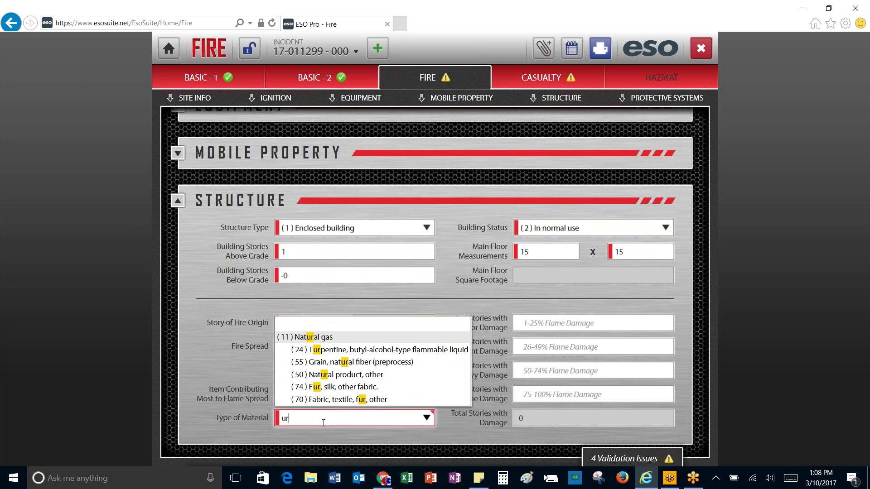
key(BackSpace)
key(BackSpace)
text(amo)
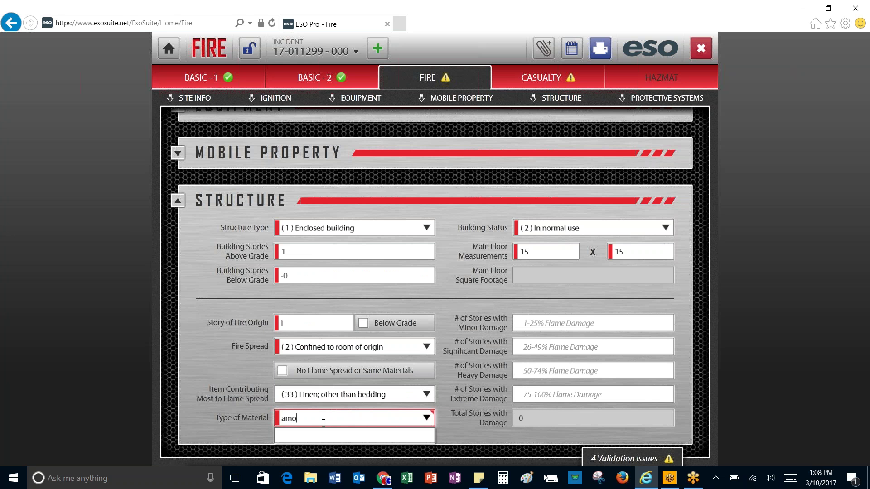
key(BackSpace)
key(BackSpace)
key(BackSpace)
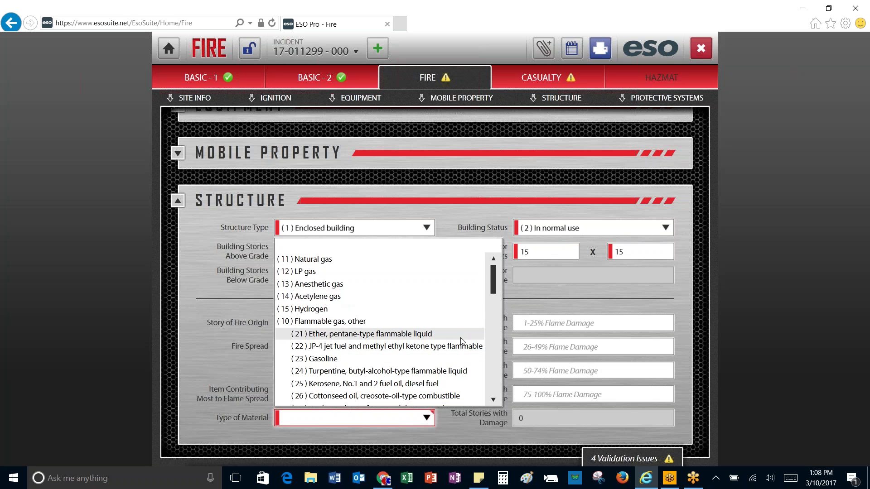
click(498, 331)
click(427, 418)
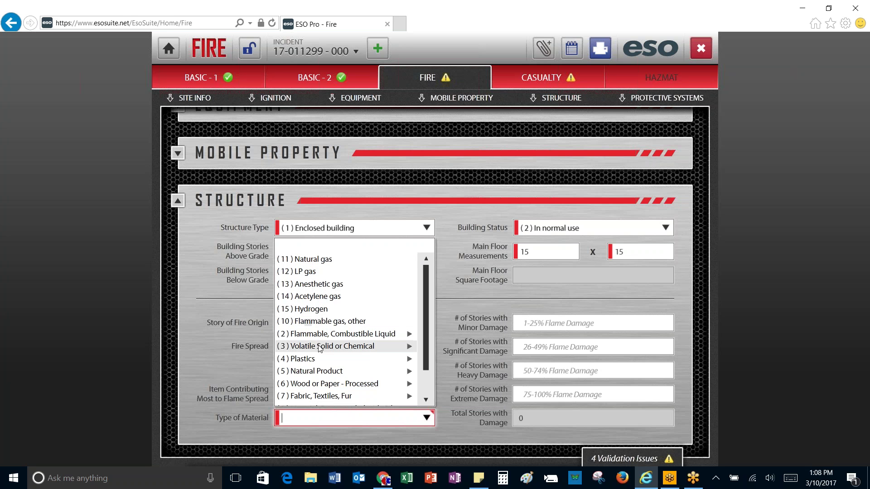
scroll(331, 391, down, 1)
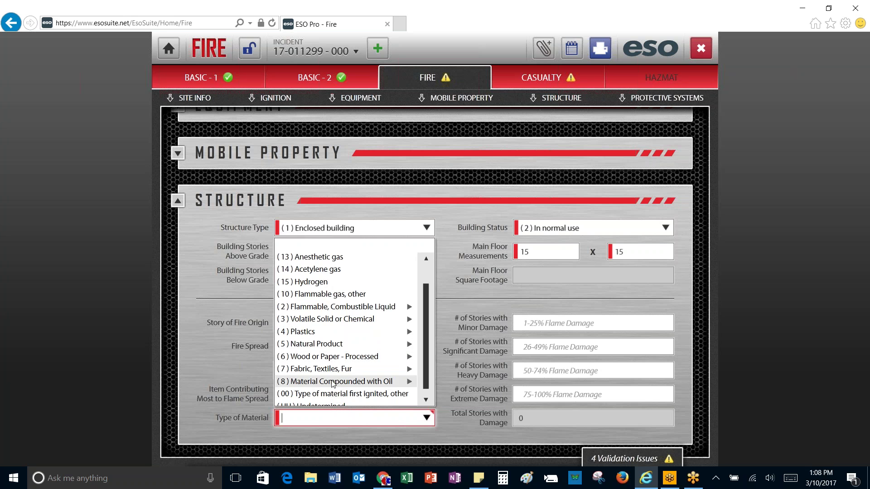
click(333, 383)
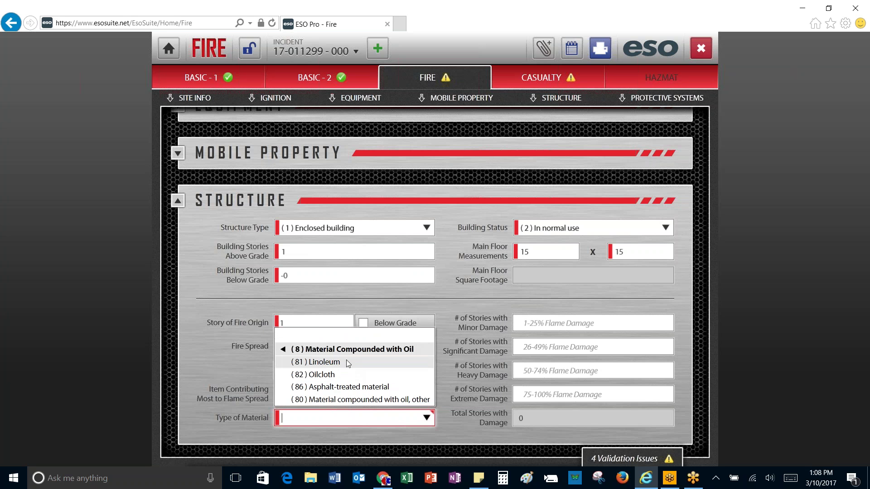
click(340, 375)
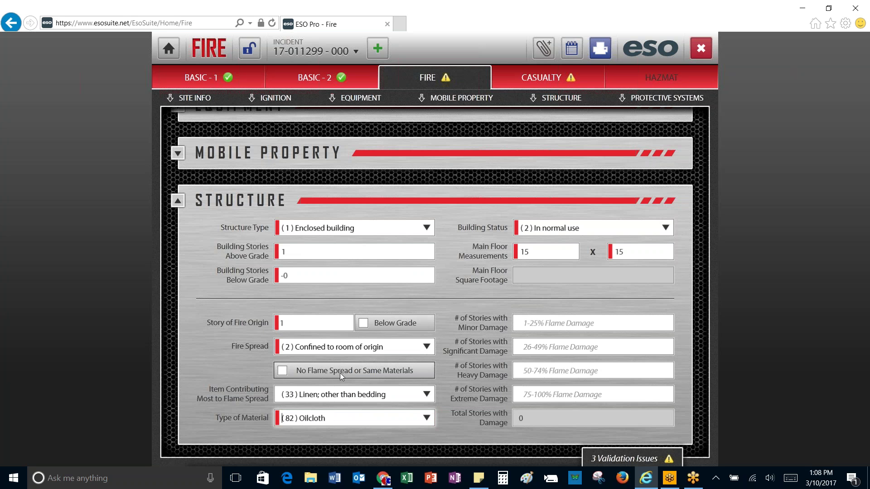
scroll(382, 410, down, 1)
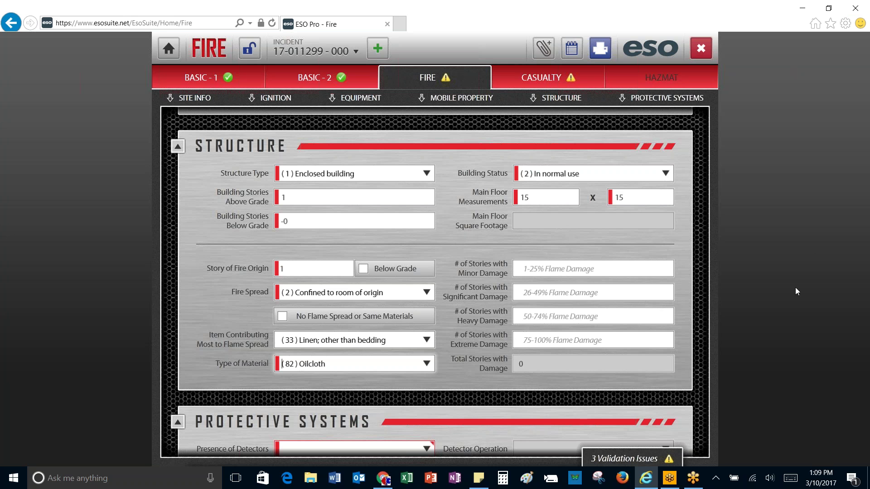
Step: Record detectors as present and operated, type combination smoke and heat
click(619, 297)
scroll(619, 297, down, 4)
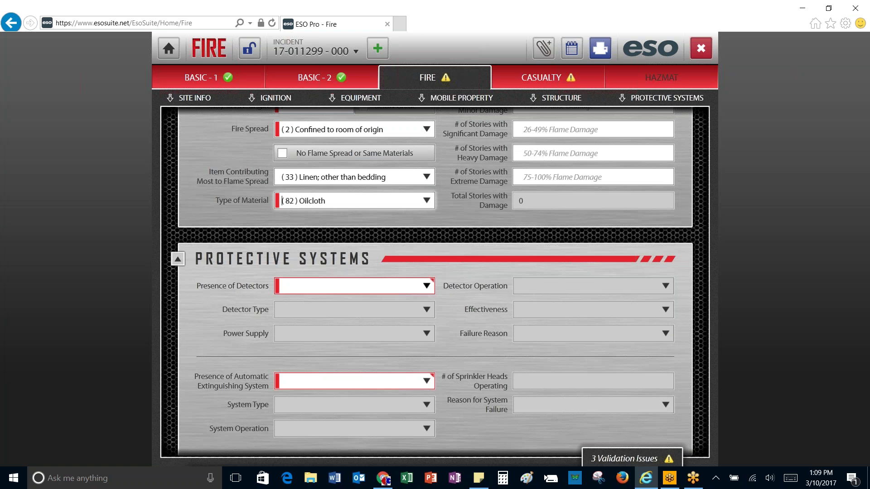
click(425, 286)
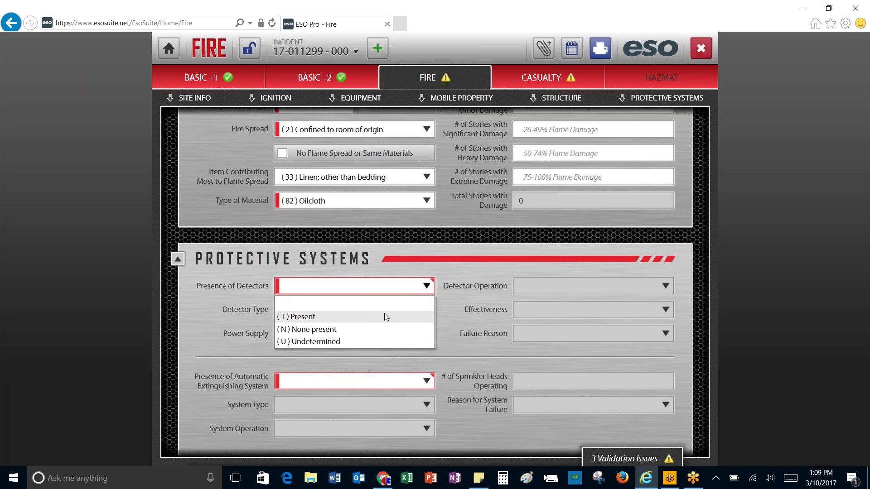
click(363, 320)
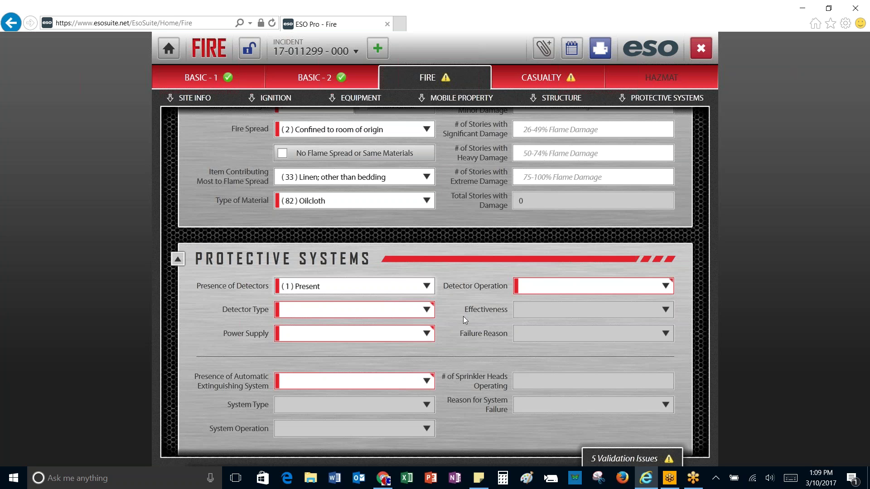
click(666, 286)
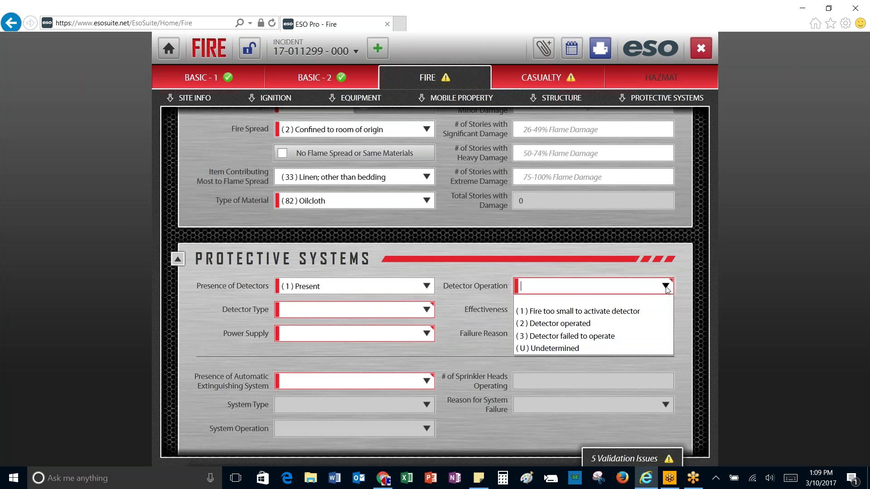
click(598, 328)
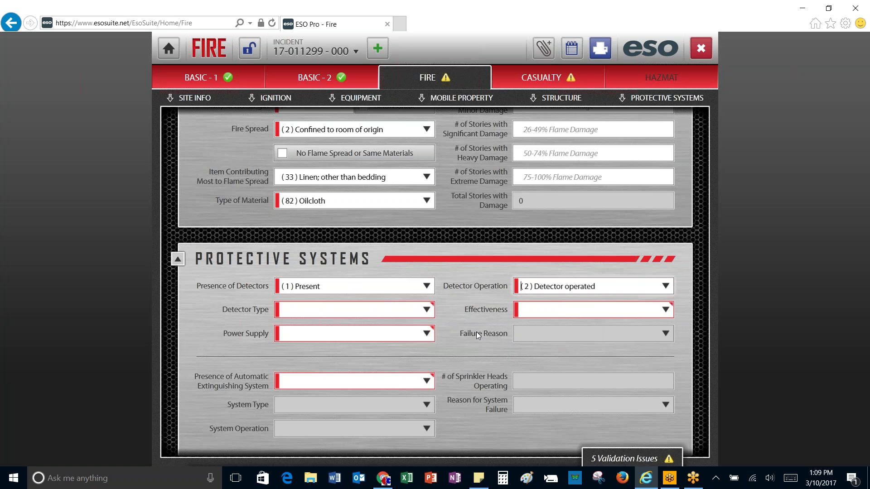
click(425, 316)
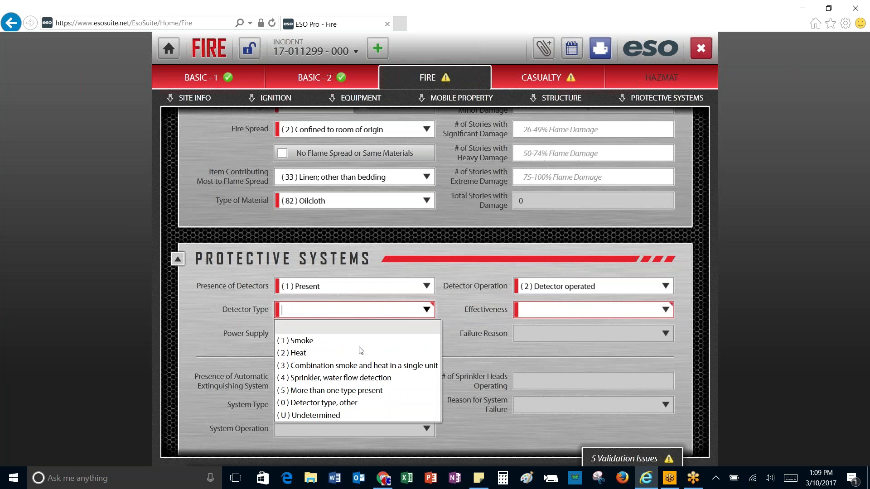
click(352, 366)
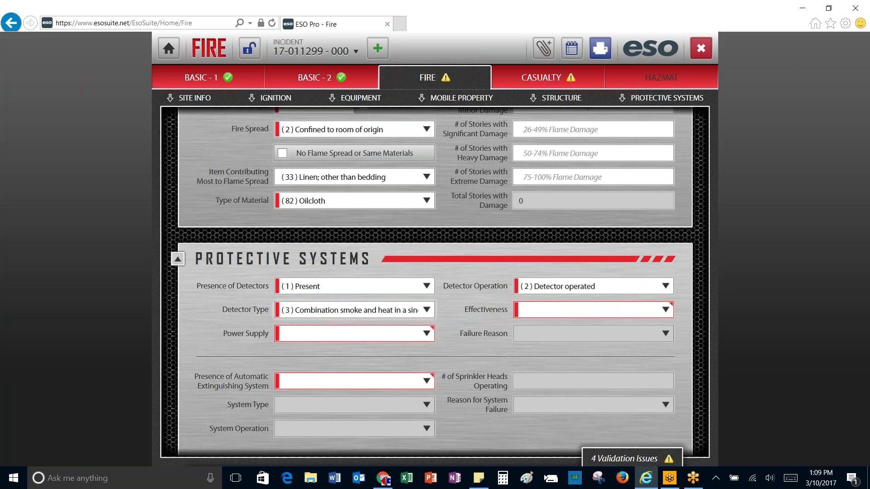
Step: Set detector power to hardwire with battery backup, alerted occupants, and no extinguishing system present
click(428, 311)
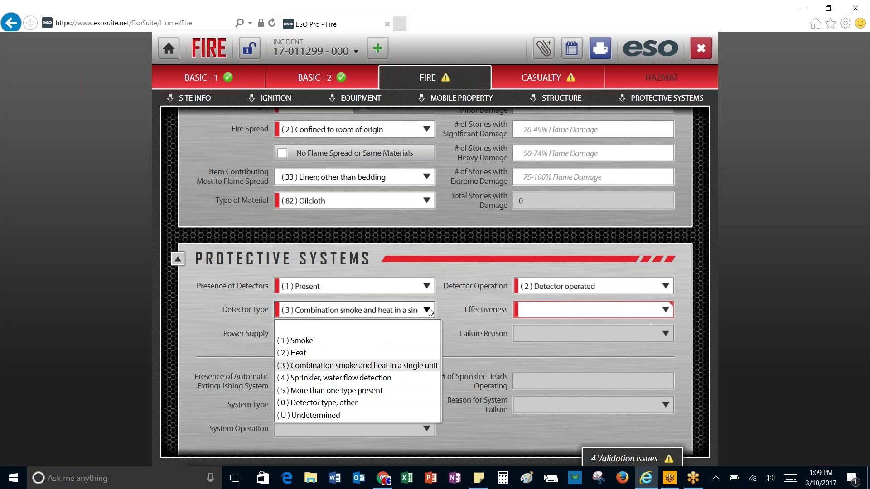
click(428, 312)
click(428, 335)
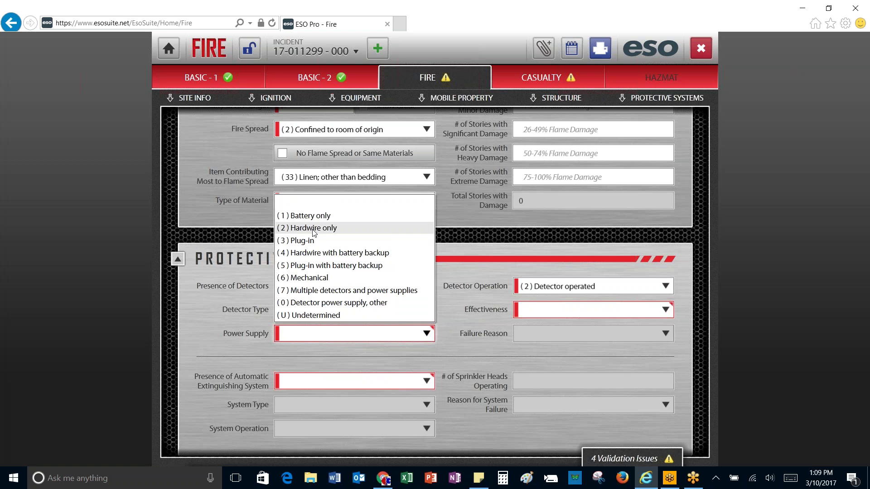
key(Down)
key(Down)
key(Down)
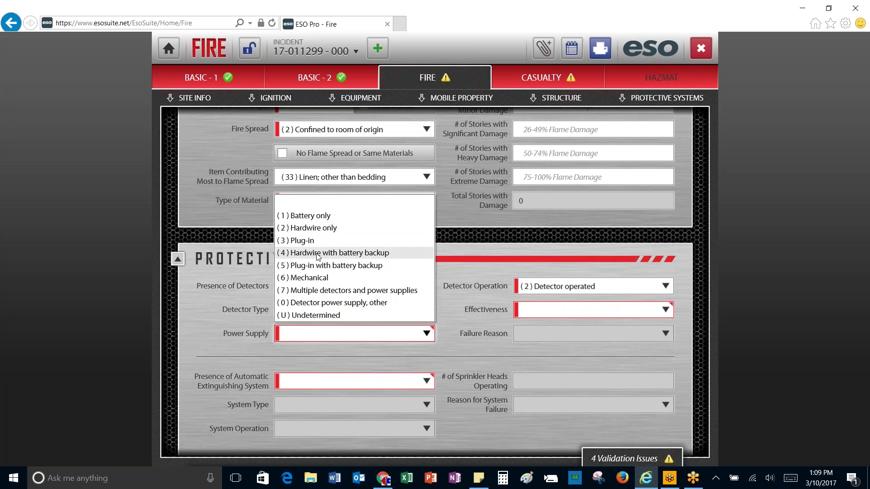
key(Return)
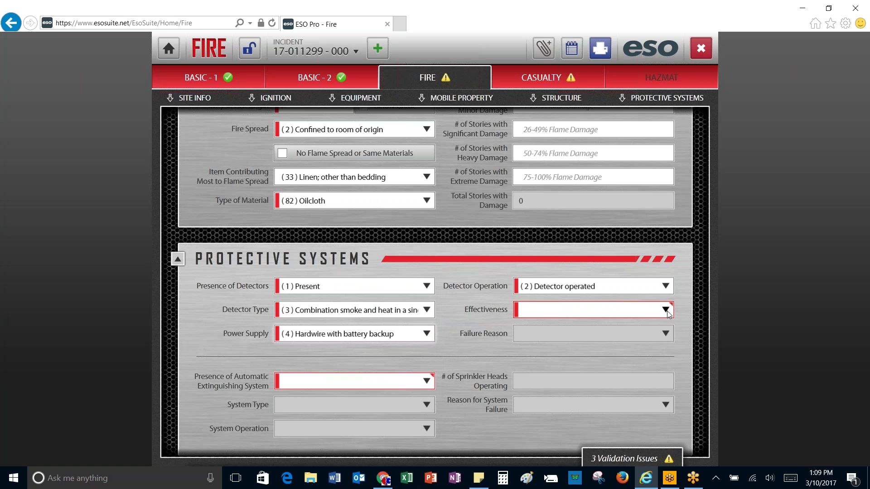
click(667, 311)
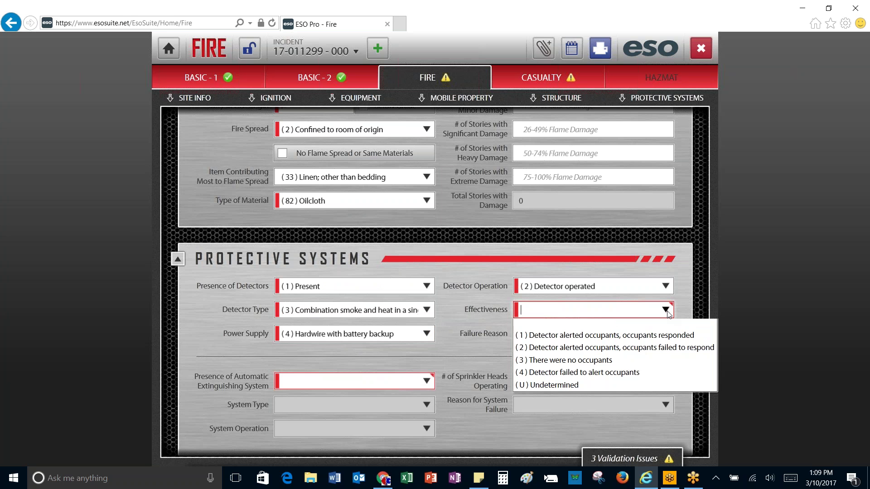
click(612, 341)
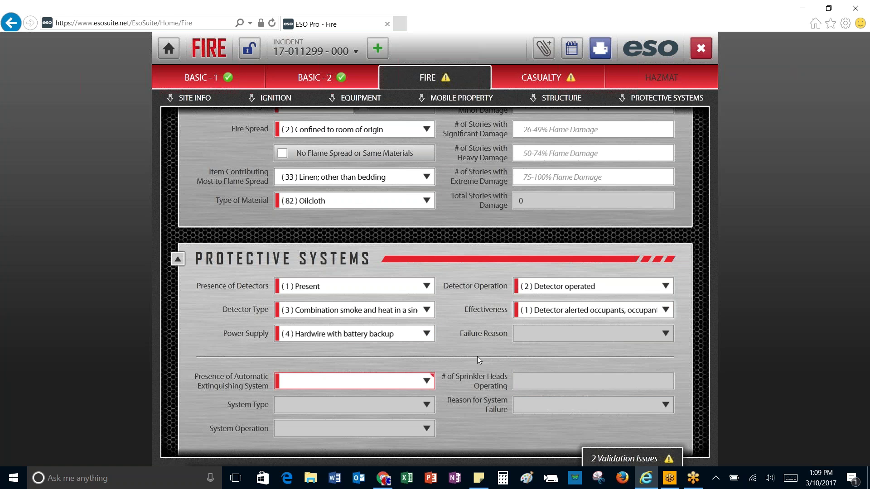
click(427, 382)
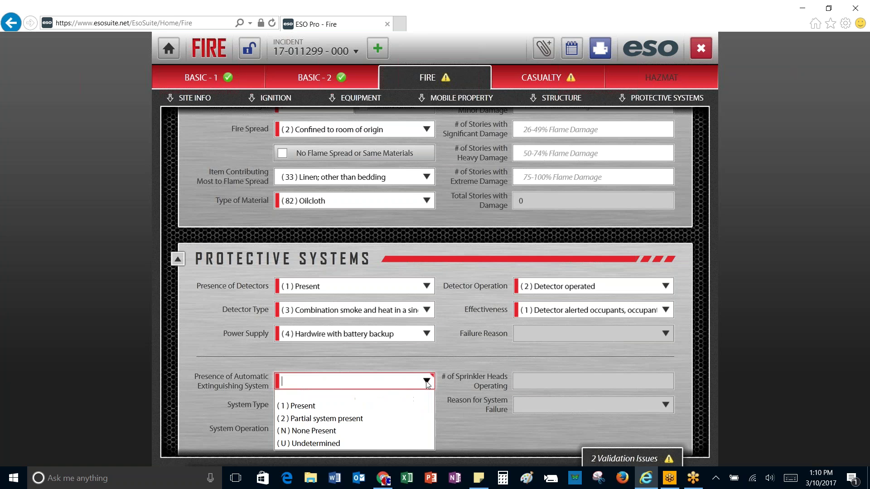
click(323, 437)
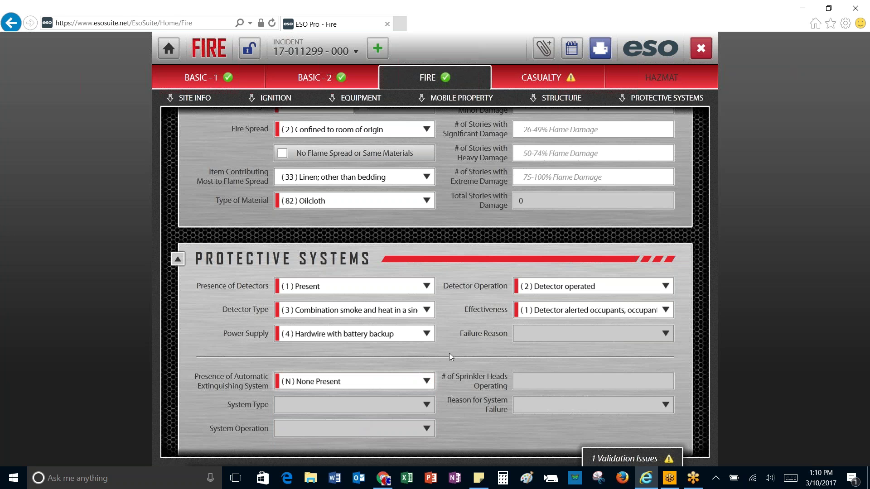
scroll(460, 349, down, 3)
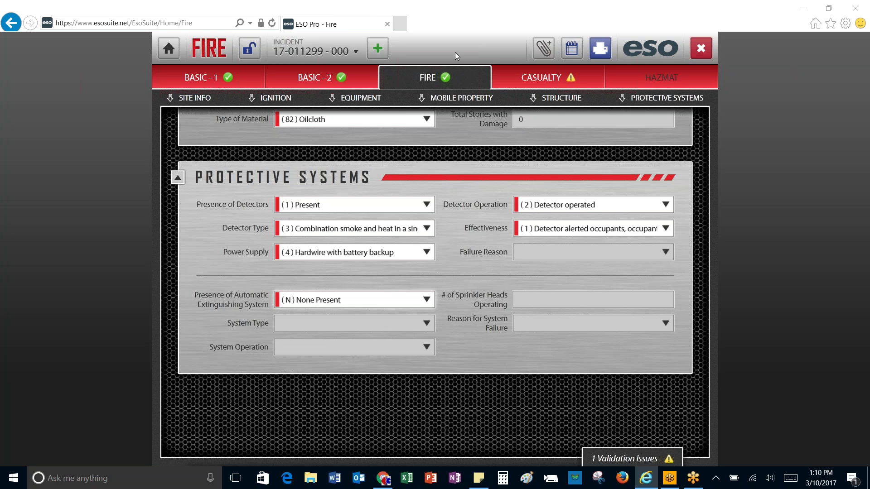
Step: Add a fire-service casualty with gender (1) Male and date of birth 03/10/2017
click(548, 76)
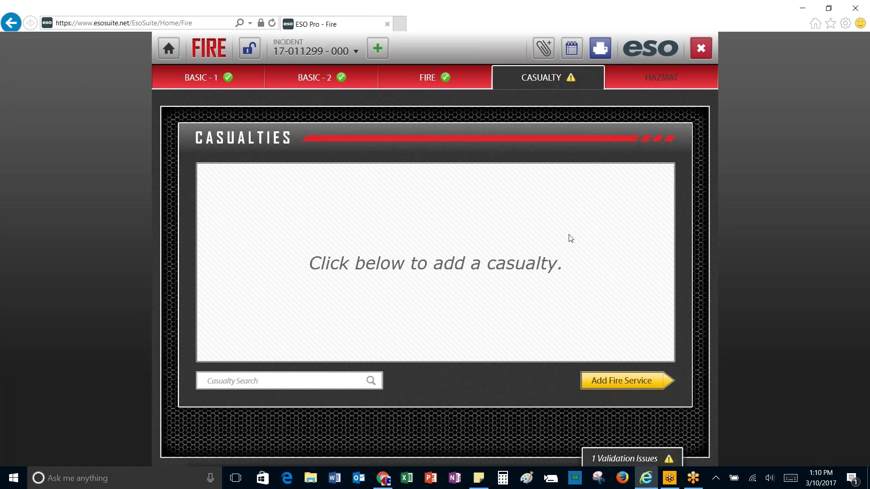
click(622, 381)
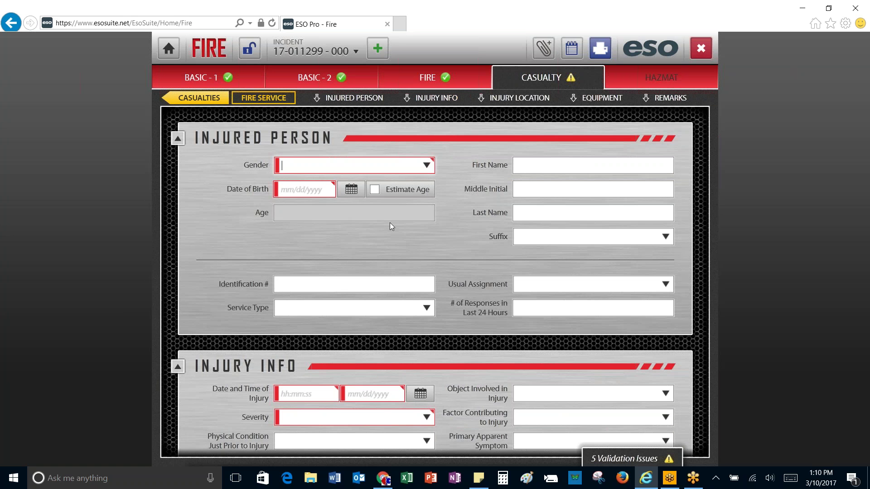
click(427, 165)
click(341, 190)
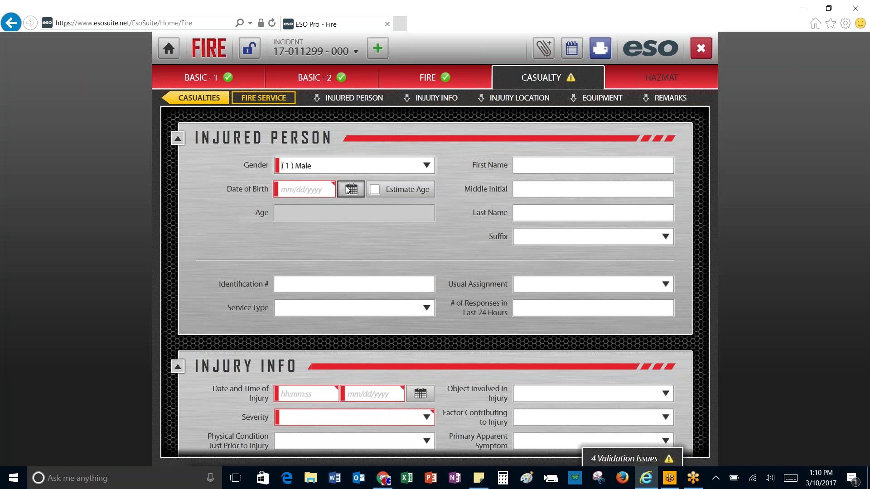
click(351, 188)
click(383, 251)
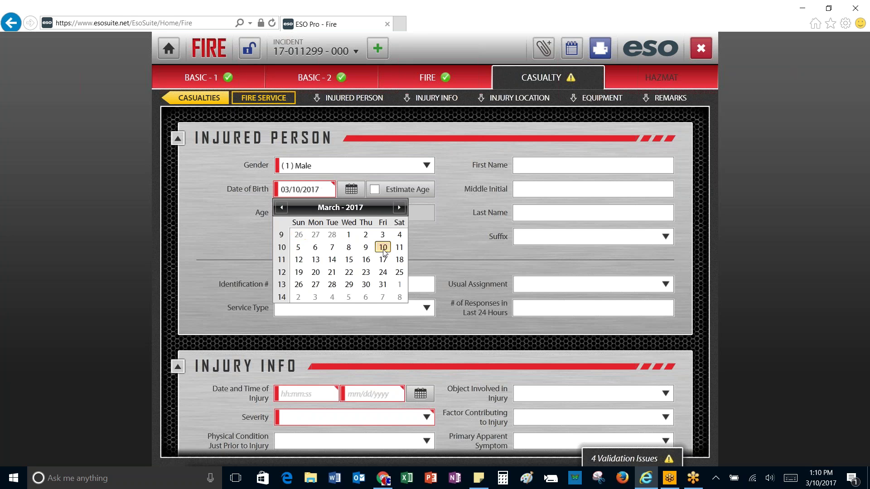
Step: Enter the casualty's first and last name and injury date 03/10/2017, then return to Basic-1
click(518, 167)
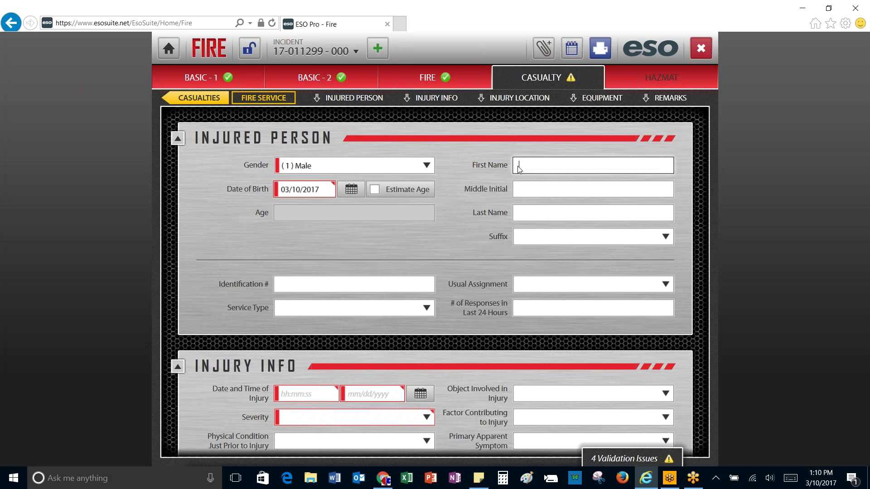
key(Tab)
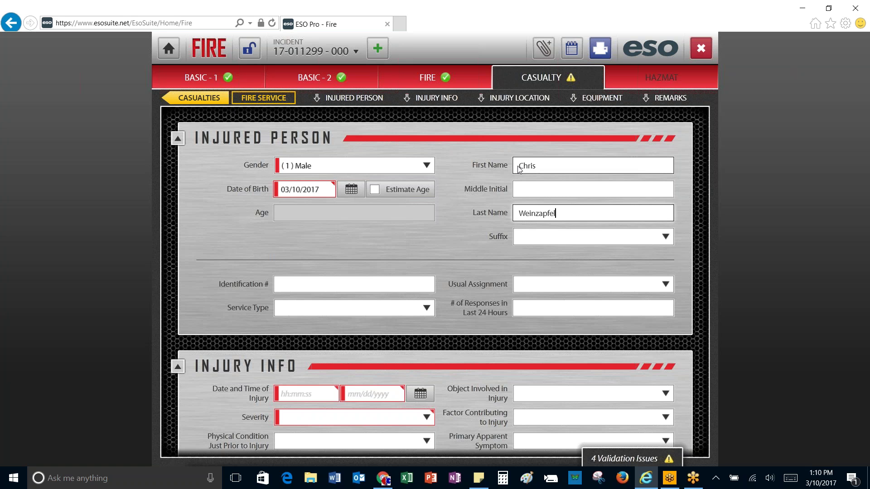
scroll(495, 284, down, 1)
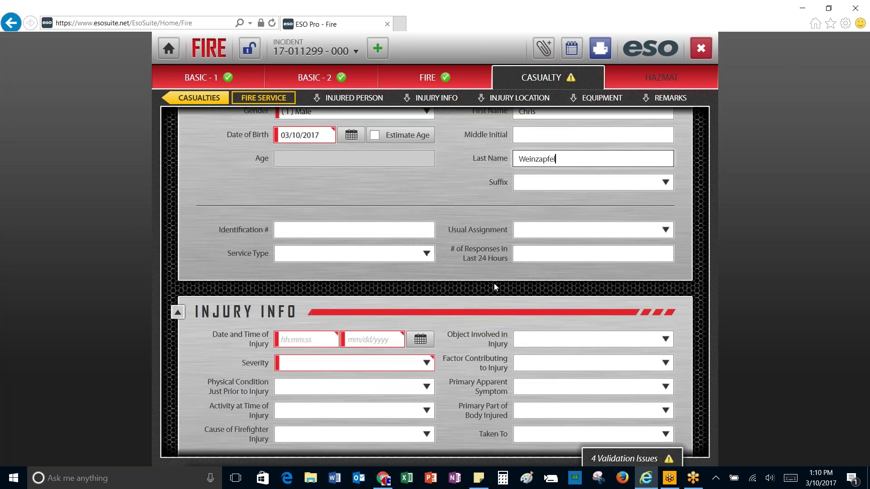
click(421, 340)
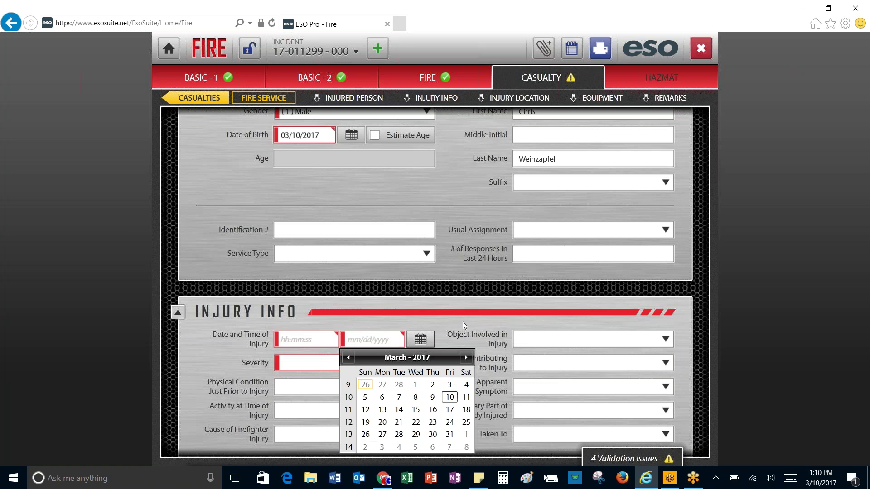
click(450, 397)
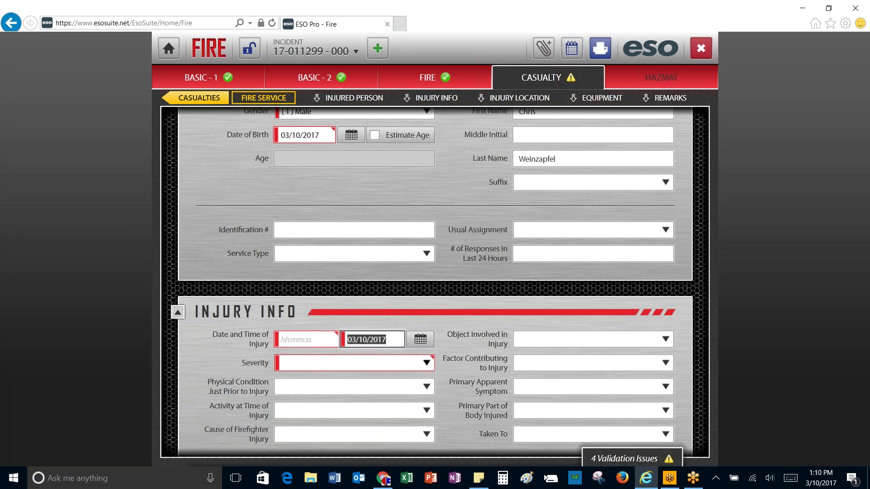
click(316, 341)
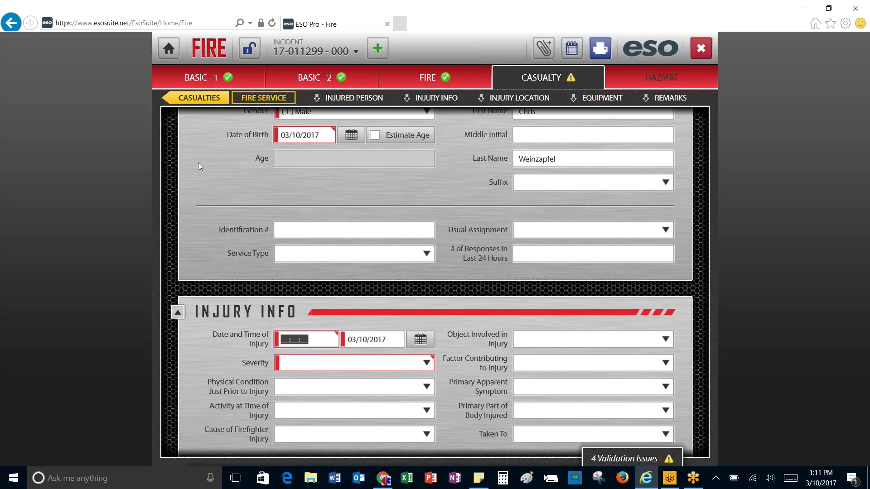
click(202, 78)
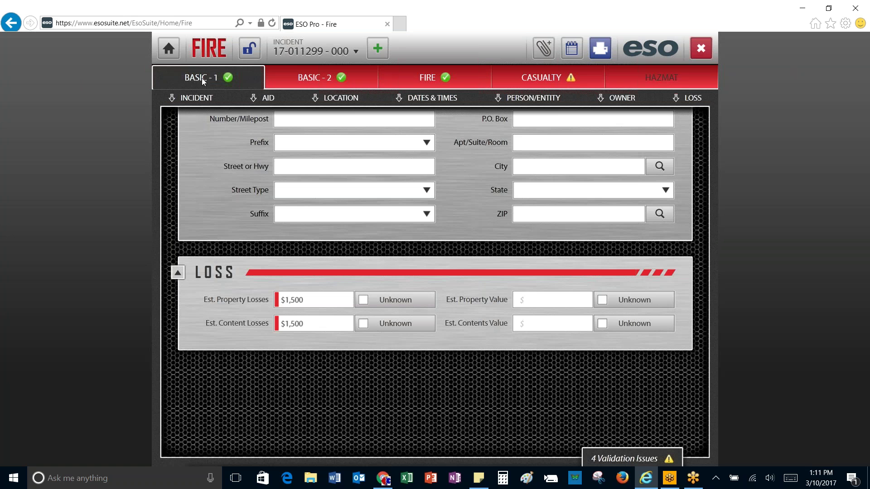
Step: Check the alarm and arrival times under Incident > Dates & Times, then return to the Casualty form
click(197, 99)
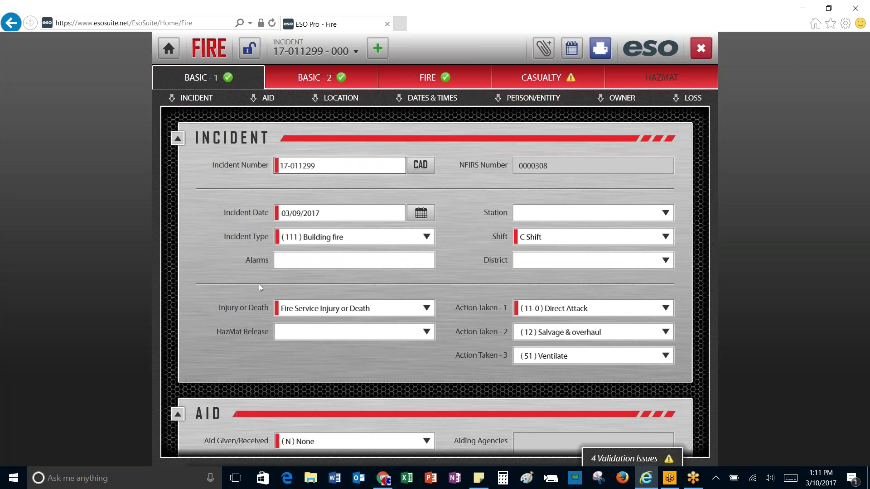
scroll(260, 284, down, 3)
scroll(259, 283, down, 6)
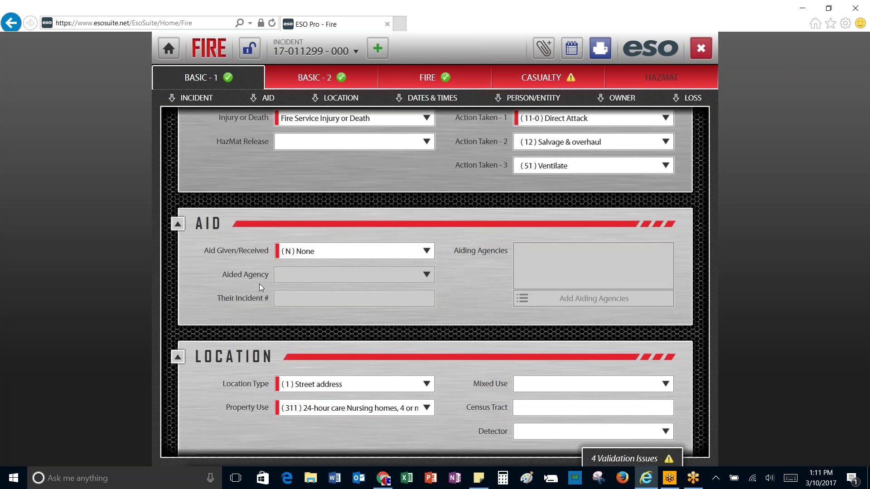
scroll(259, 284, down, 2)
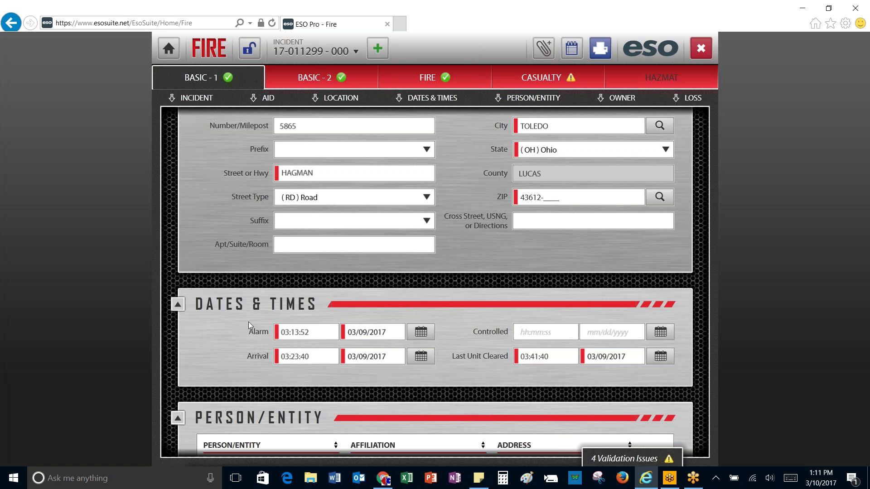
click(548, 79)
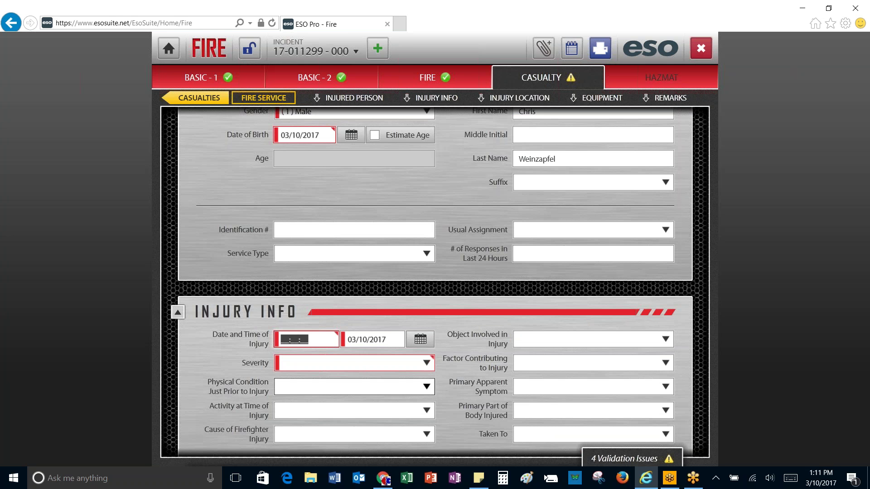
Step: Enter injury time 0325 and set severity to (1) Report only, including exposure
text(0325)
key(Tab)
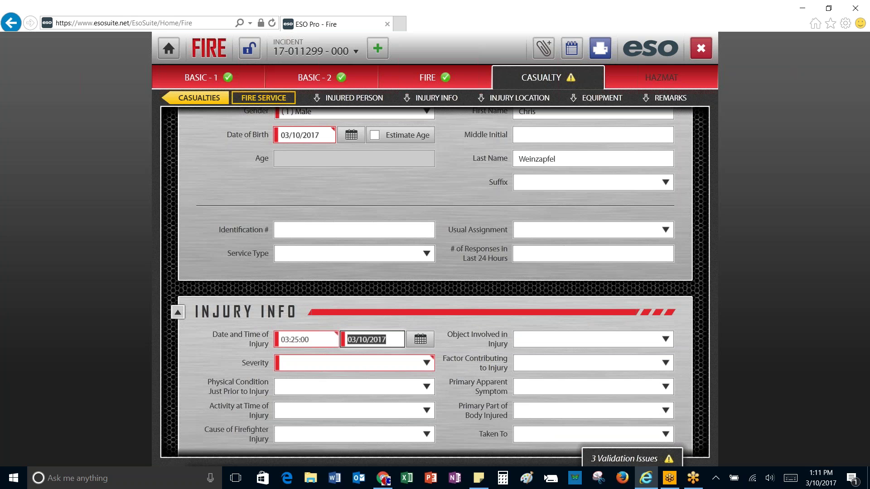
click(418, 364)
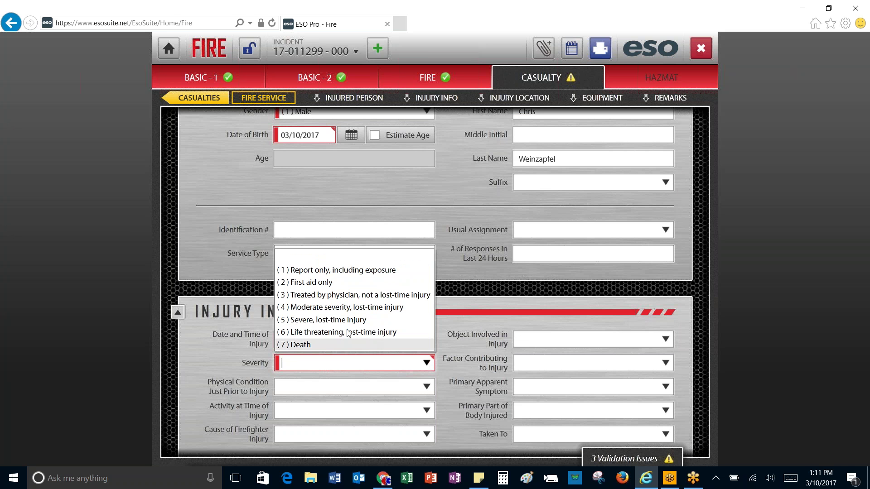
click(316, 272)
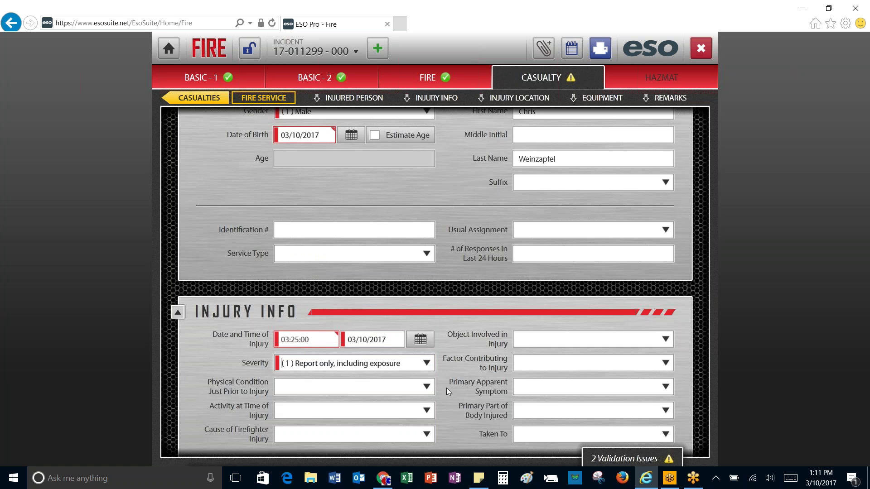
scroll(451, 395, down, 8)
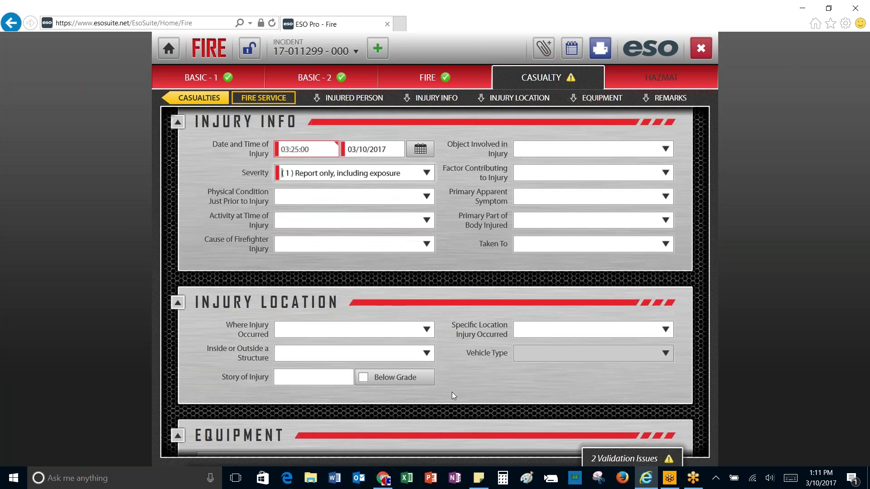
scroll(453, 396, down, 1)
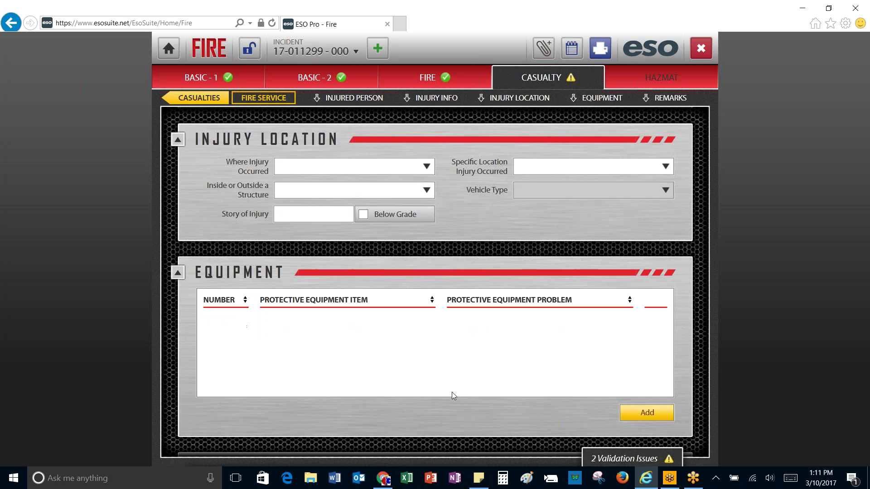
scroll(453, 396, down, 3)
scroll(452, 392, down, 5)
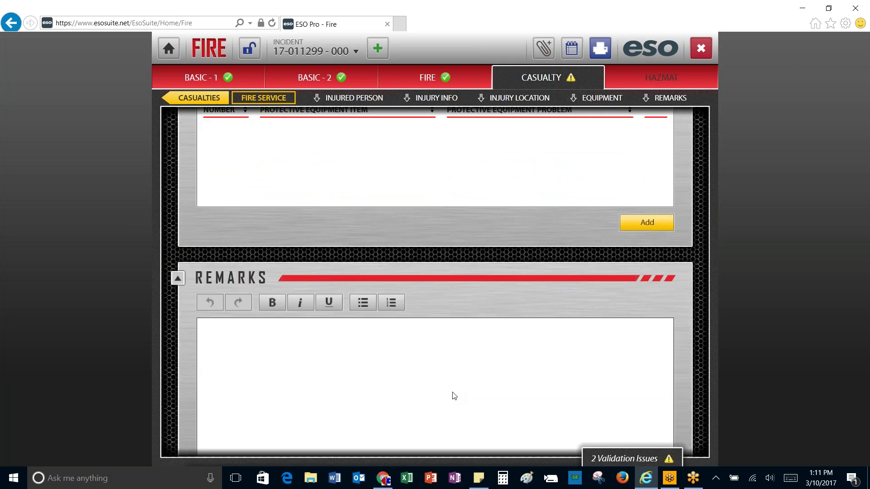
Step: Fix the Date of Birth validation issue by entering 01/01/1972
click(600, 456)
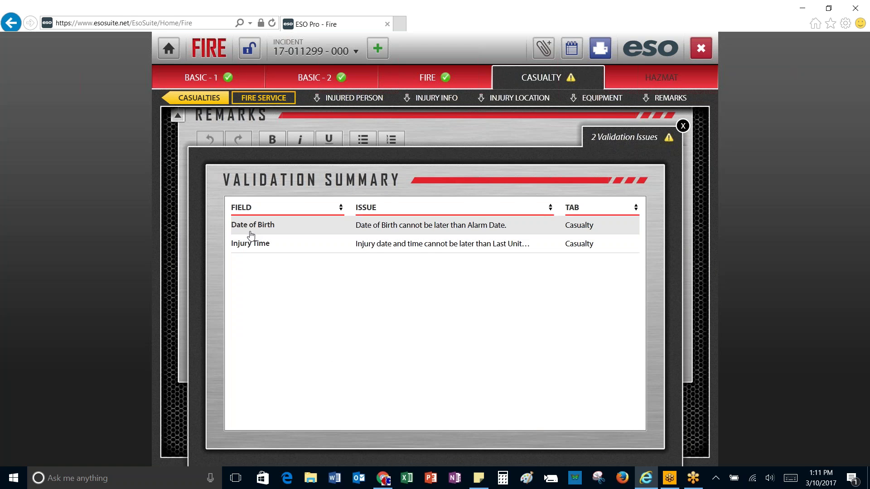
click(248, 230)
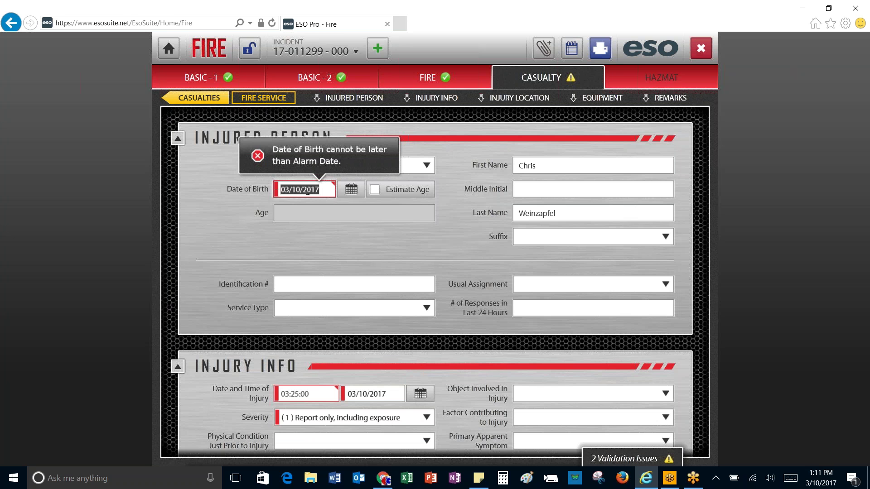
text(01/01/19)
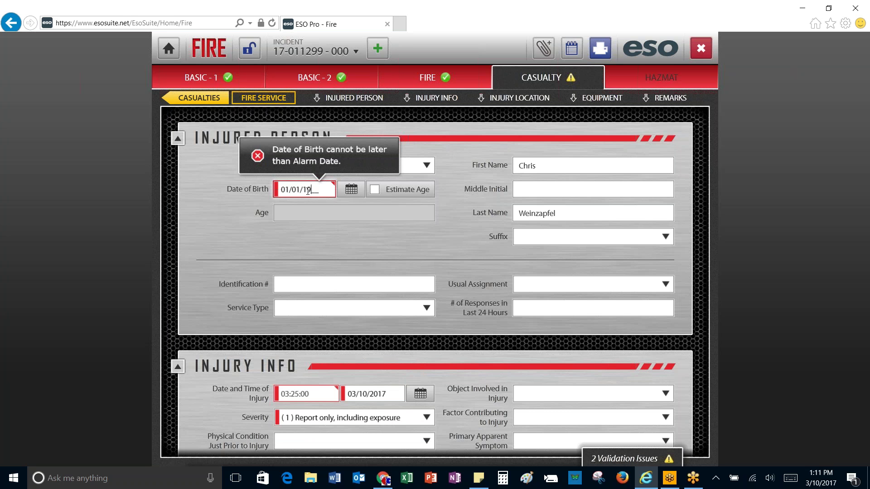
text(72)
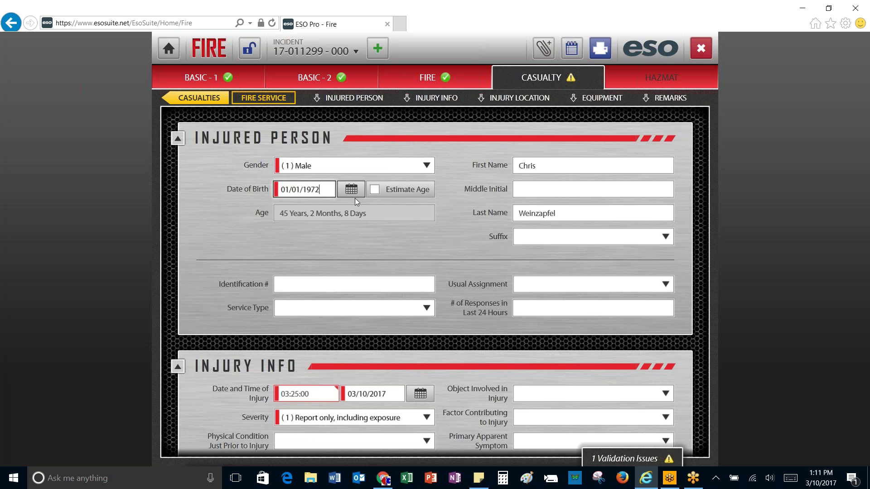
Step: Fix the remaining validation issue by entering injury date 03/09/2017
click(600, 459)
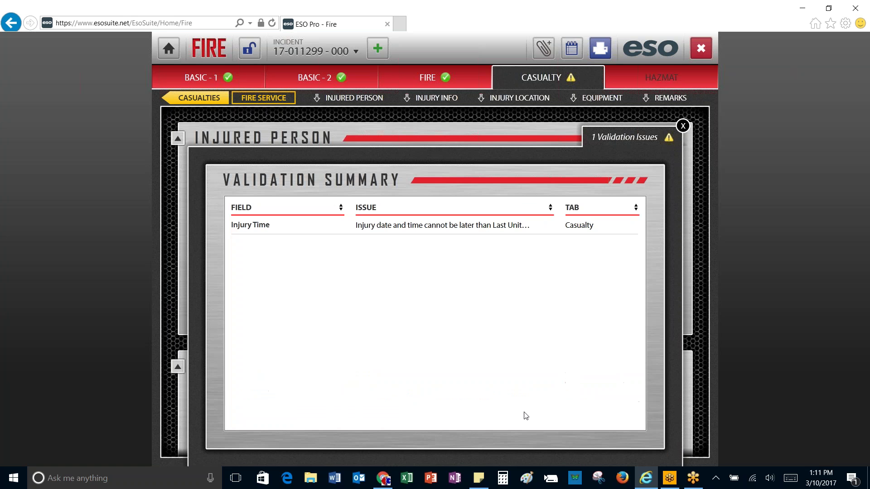
click(280, 225)
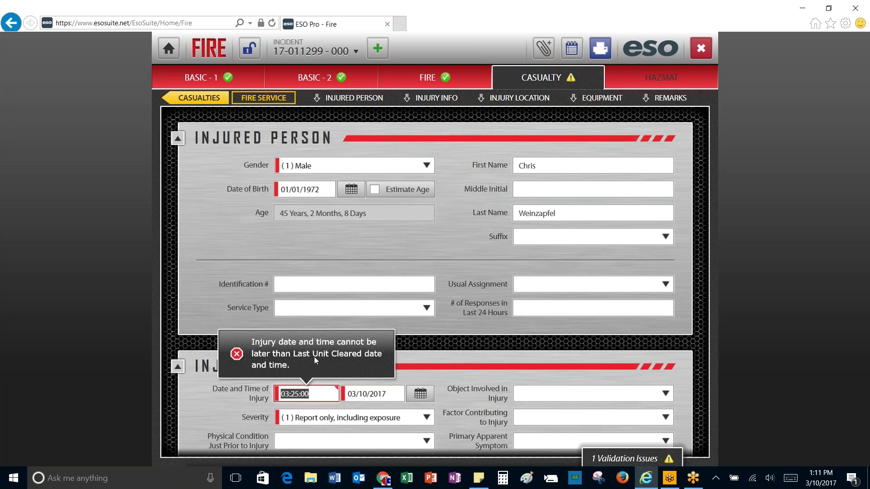
click(362, 399)
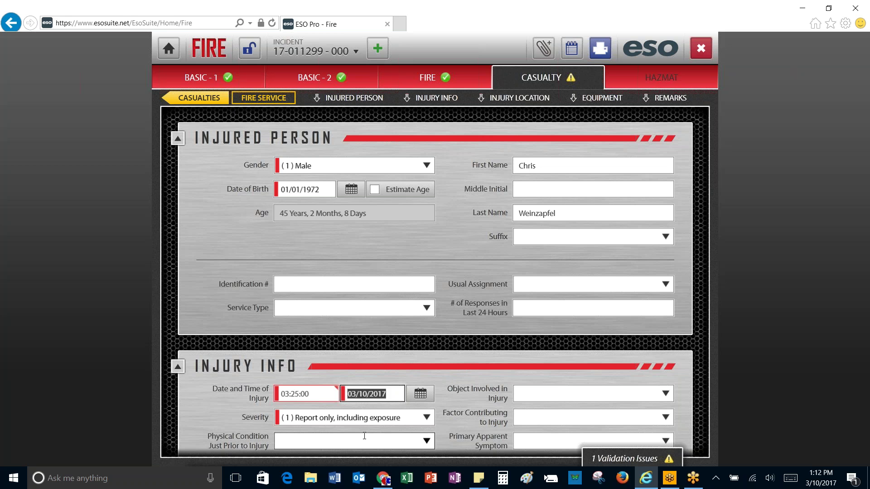
text(03/09/2017)
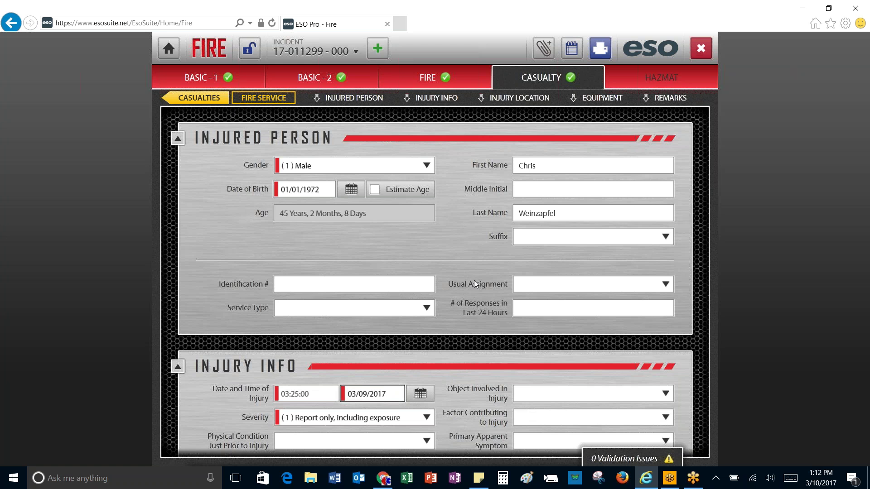
Step: Review the casualty's Injury Location, Equipment and Remarks sections, then go to BASIC - 1
scroll(474, 280, down, 3)
scroll(474, 279, down, 4)
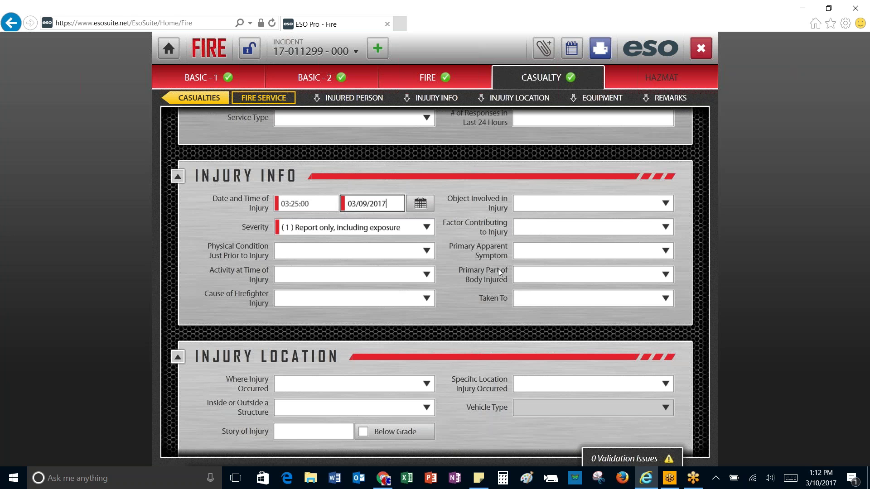
scroll(498, 268, down, 1)
scroll(496, 270, down, 5)
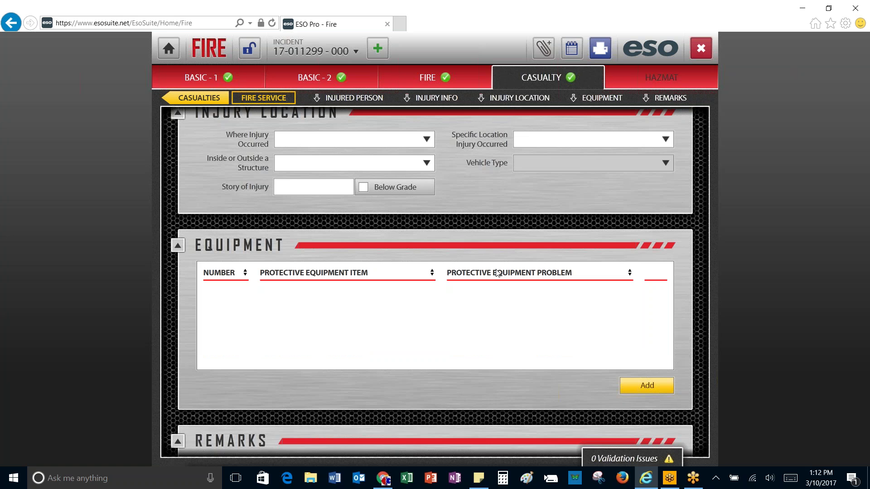
scroll(497, 272, down, 2)
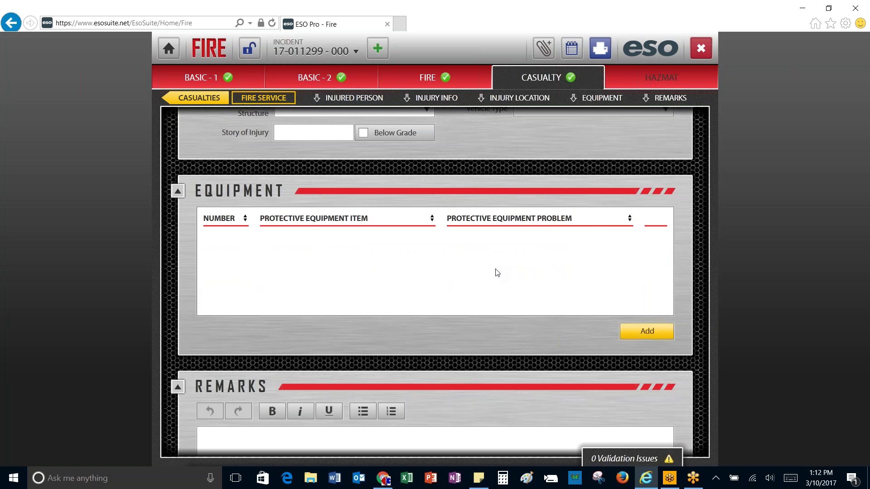
scroll(497, 272, down, 5)
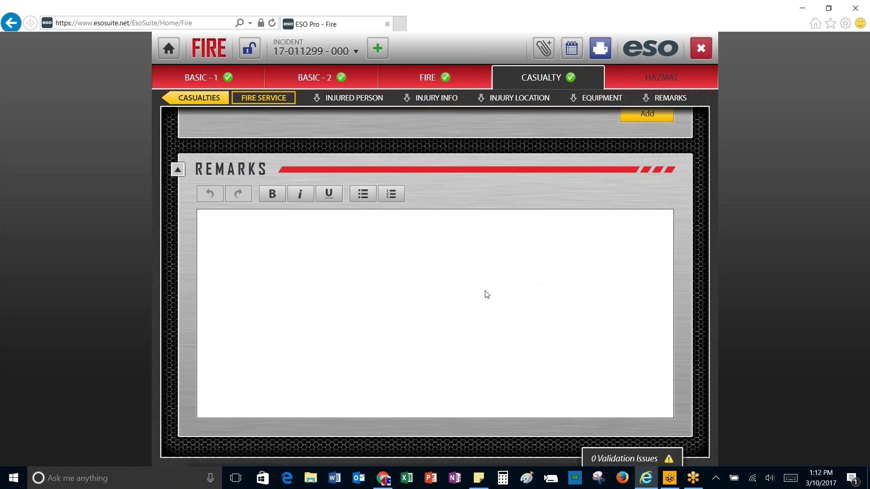
scroll(498, 316, up, 6)
scroll(490, 307, up, 8)
scroll(464, 261, up, 1)
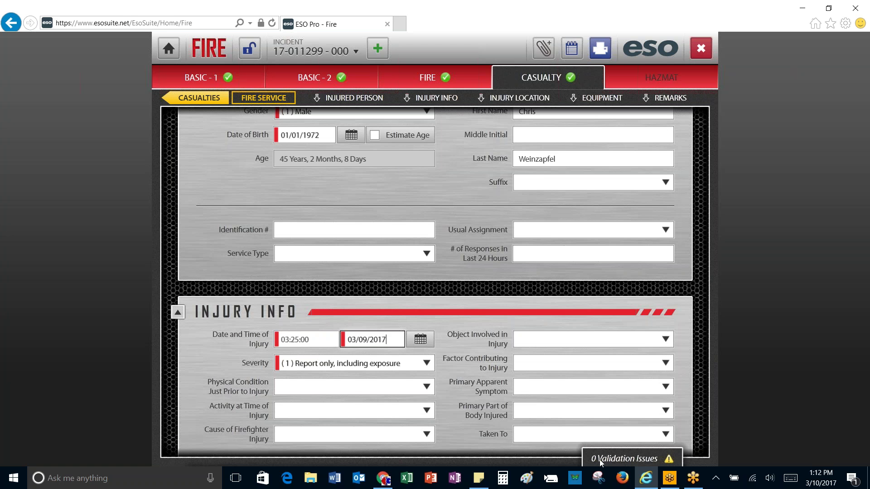
click(202, 80)
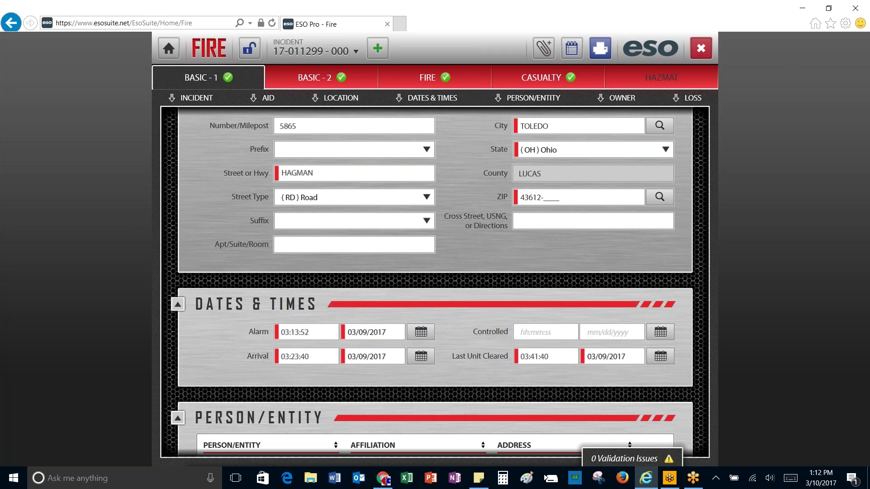
click(374, 45)
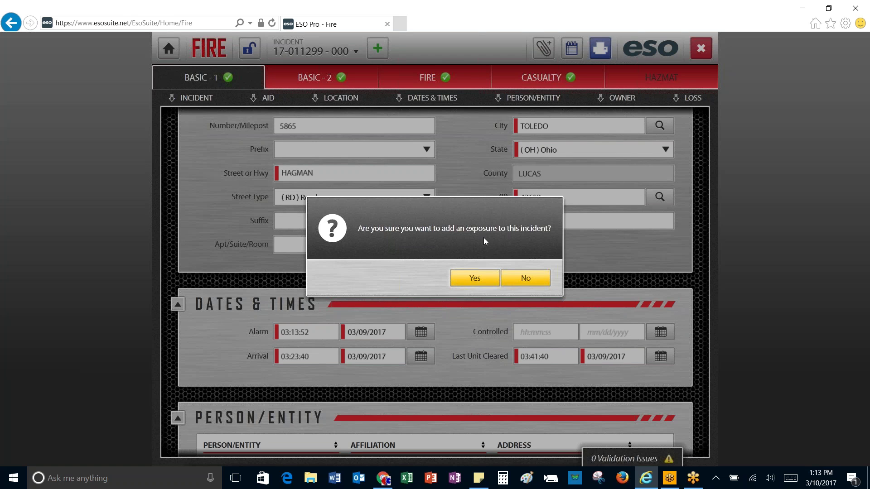
click(478, 276)
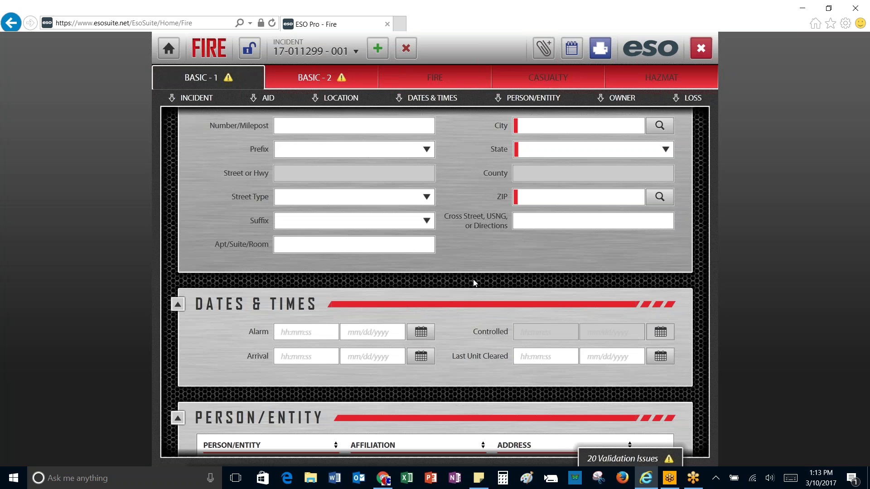
scroll(475, 276, up, 5)
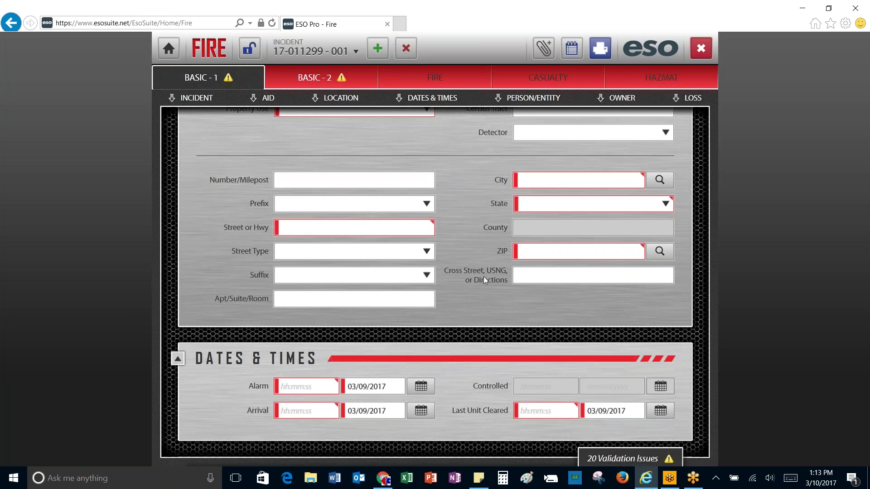
scroll(485, 279, up, 6)
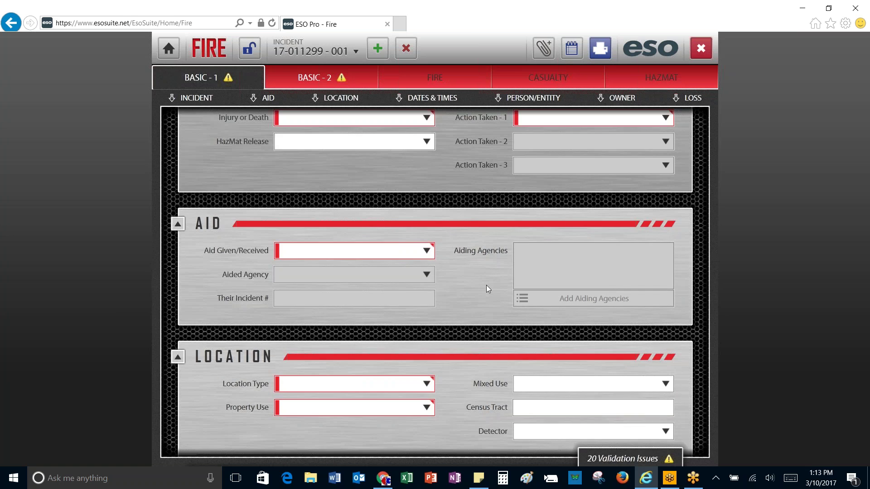
scroll(488, 286, up, 2)
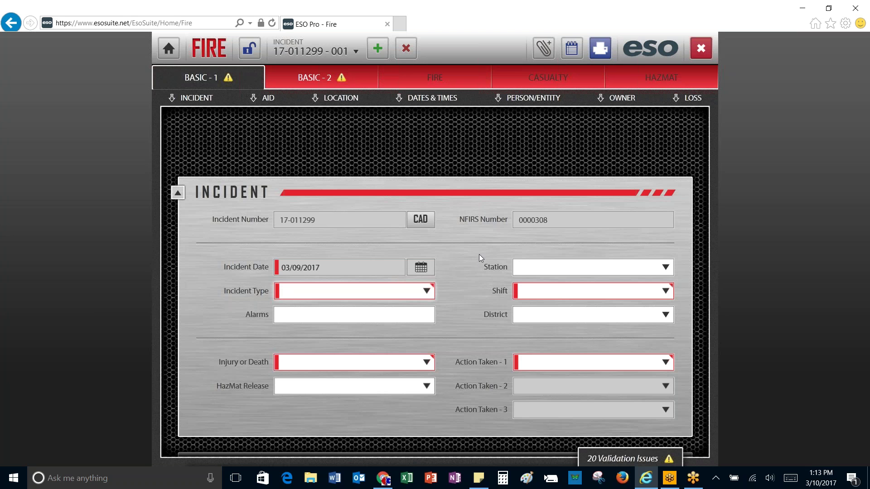
Step: Import CAD data into the exposure, accepting the field overwrite, and review the result
click(420, 220)
click(486, 277)
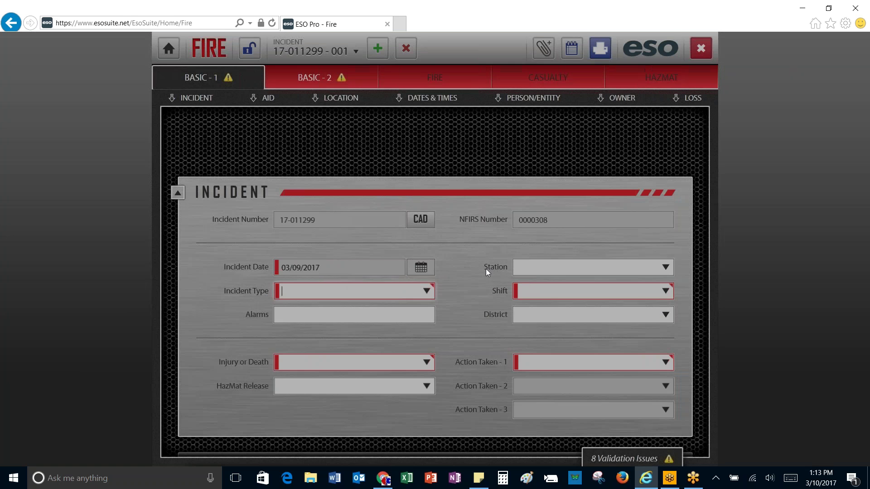
scroll(485, 278, down, 3)
scroll(485, 278, down, 12)
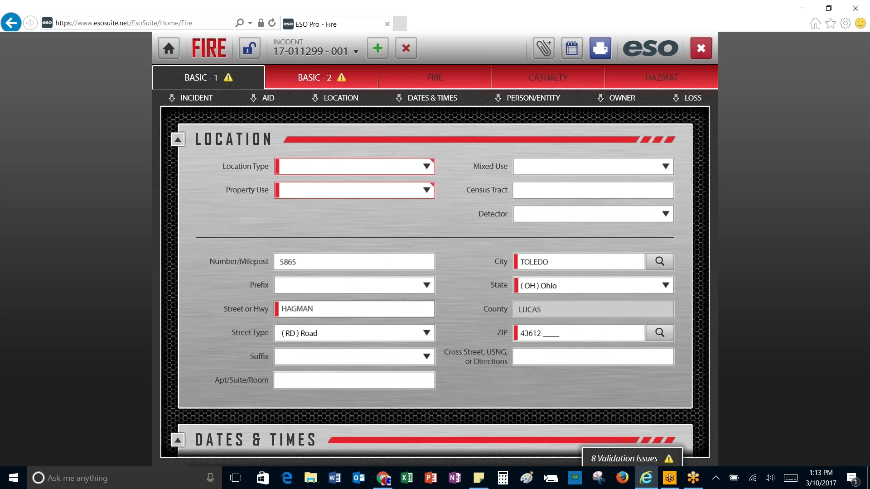
scroll(433, 303, down, 6)
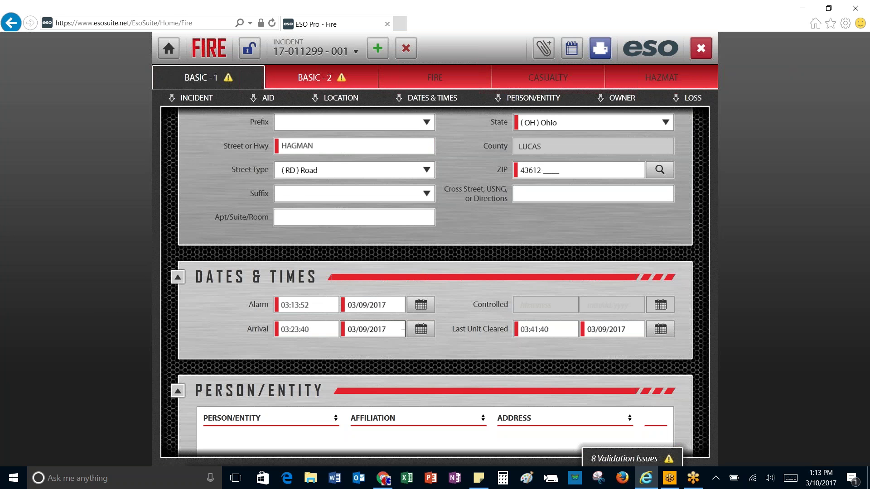
scroll(413, 338, up, 3)
scroll(414, 338, up, 15)
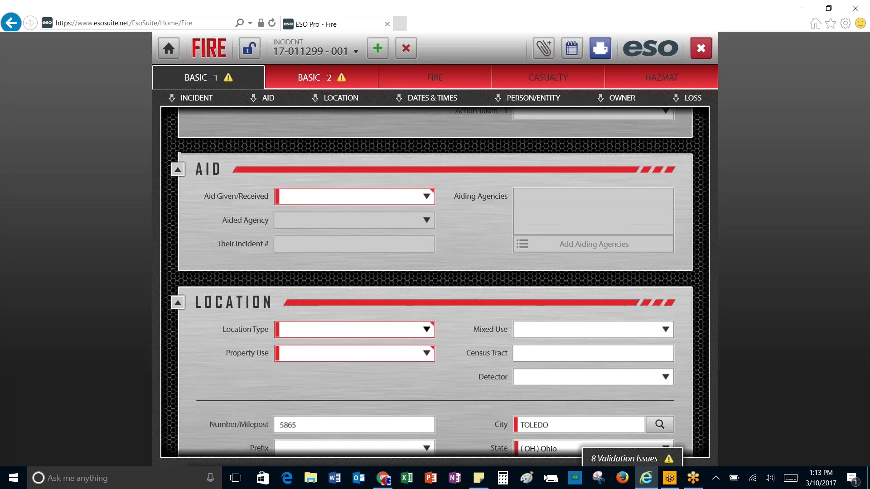
scroll(411, 325, up, 4)
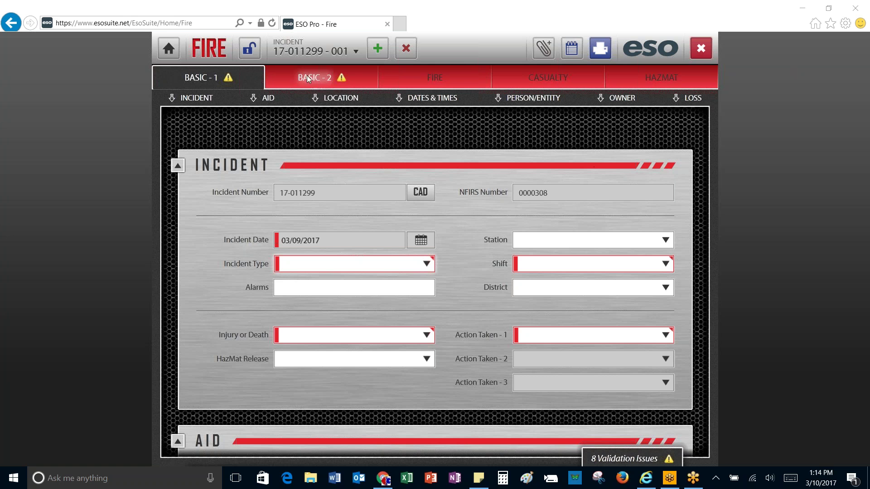
Step: Switch to record 17-011299 - 000 and start adding an apparatus on its Basic-2 page
click(357, 50)
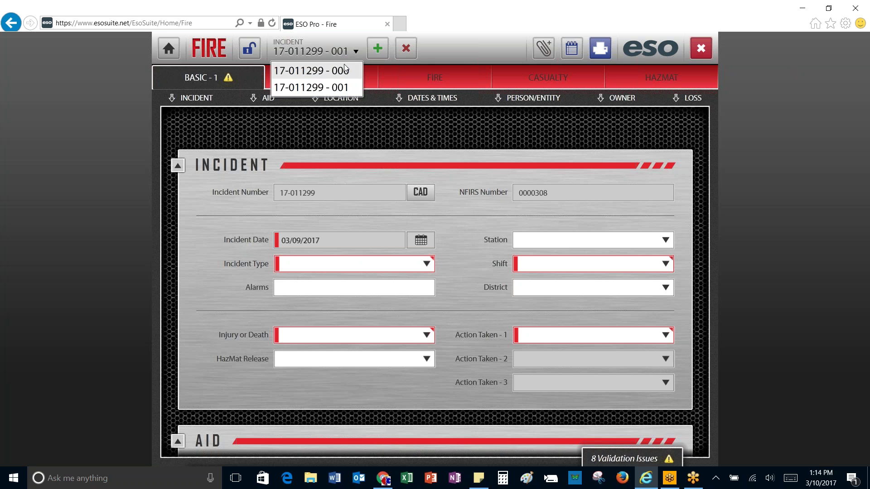
click(342, 71)
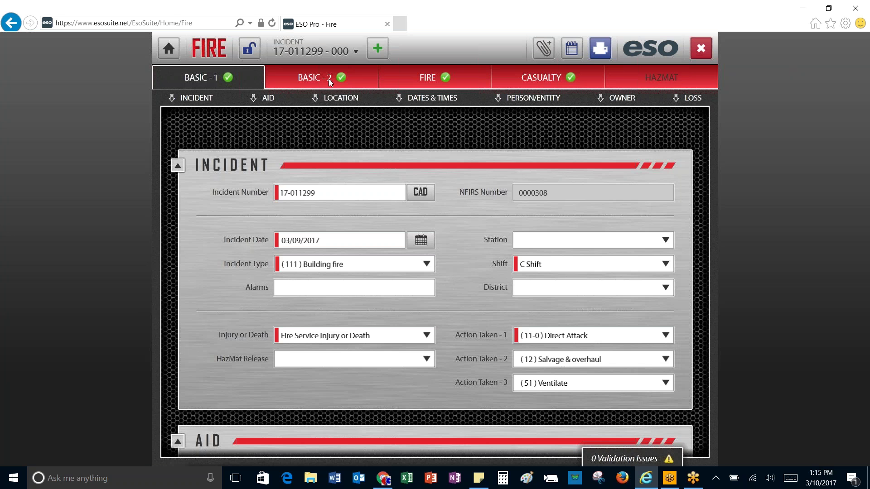
click(329, 78)
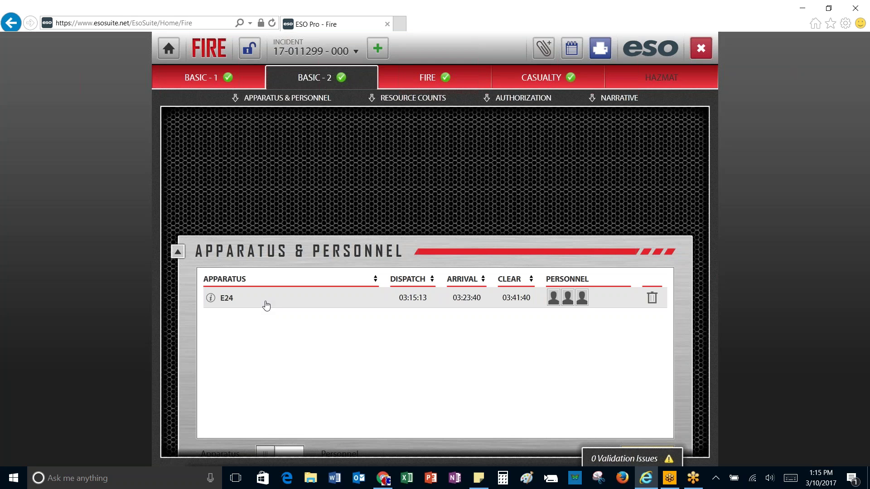
scroll(293, 277, down, 2)
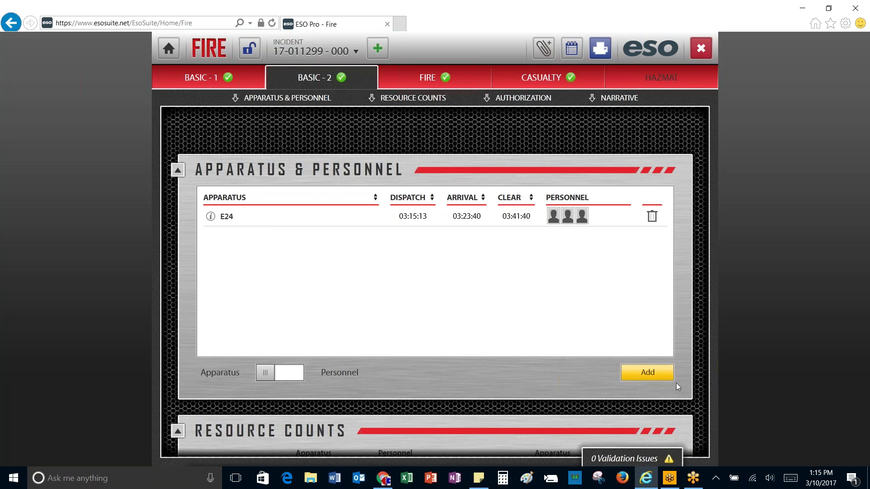
click(646, 374)
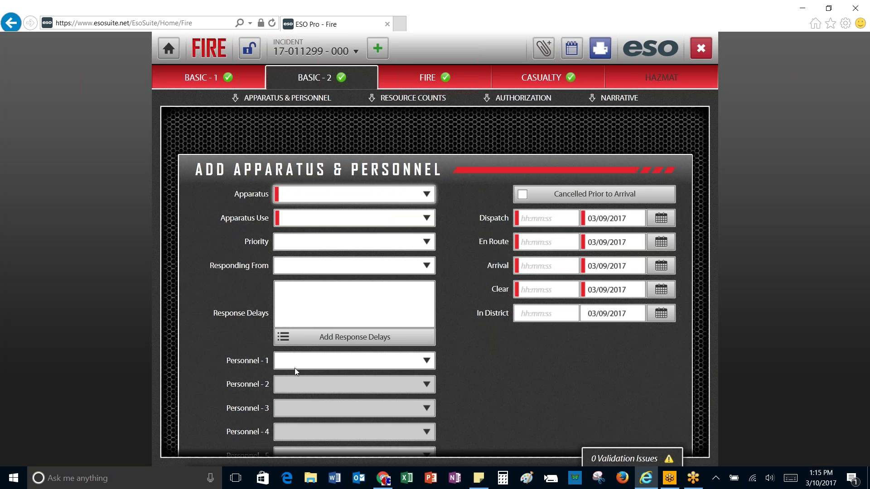
Step: Cancel the new apparatus entry so only E24 remains, and return to Basic-1
scroll(311, 363, down, 3)
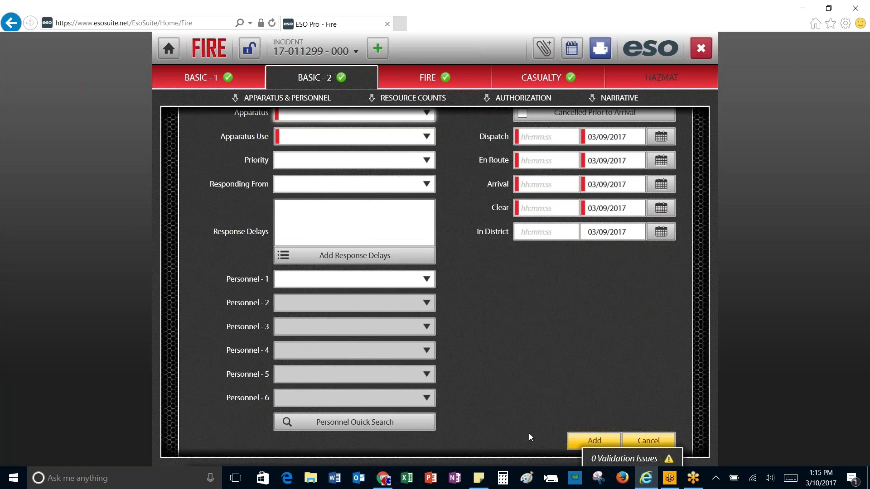
click(643, 439)
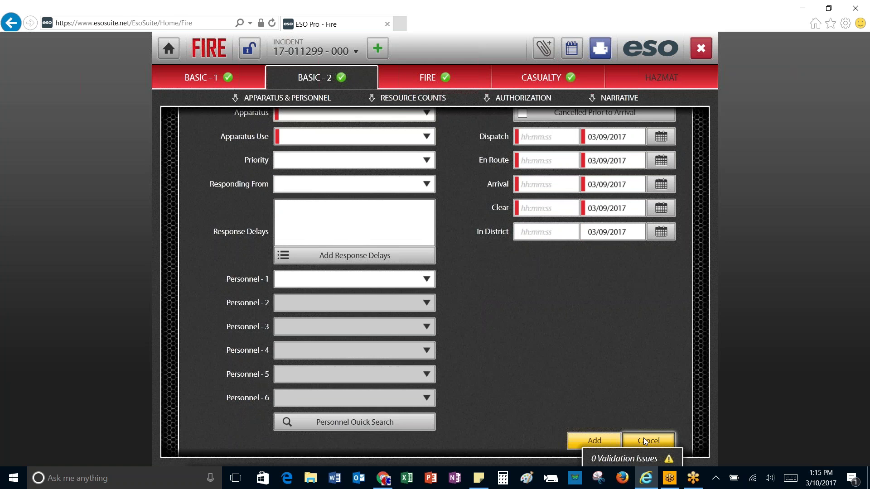
scroll(488, 255, up, 2)
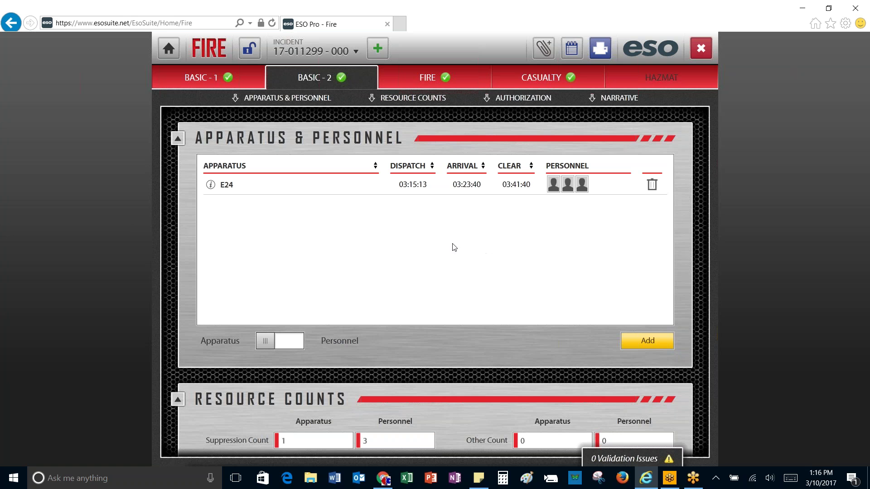
click(205, 77)
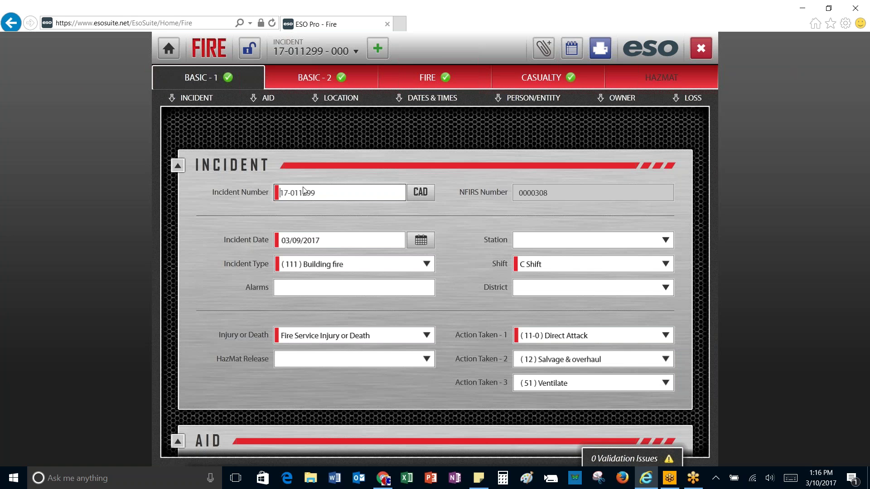